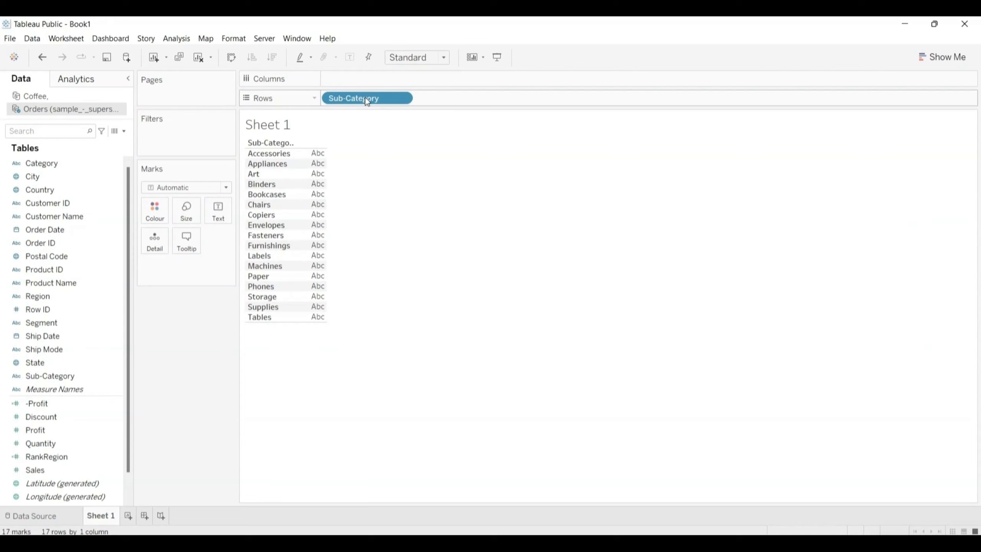
Step: Delete the existing -Profit calculated field from the Orders data source
{"action": "left_click", "coordinate": [73, 388]}
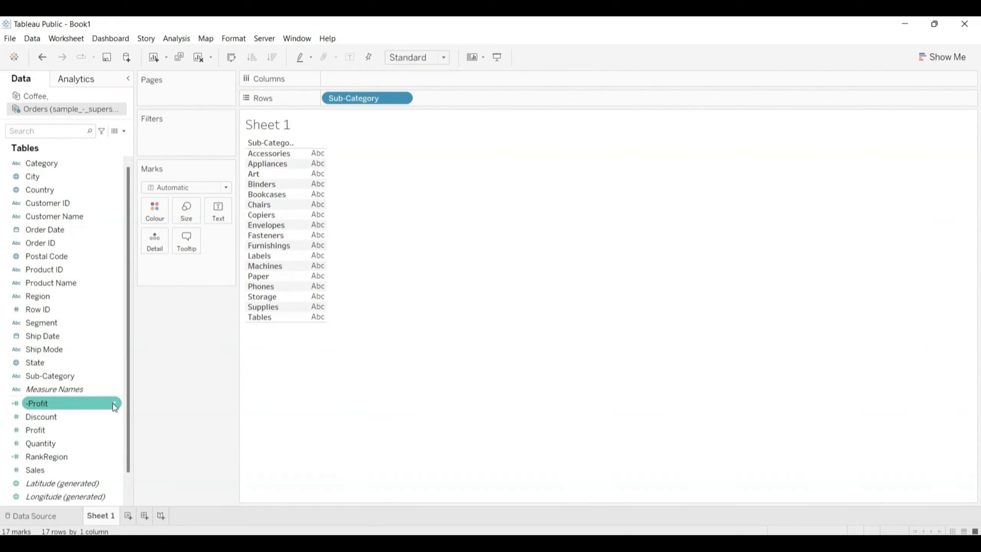
{"action": "left_click", "coordinate": [116, 403]}
{"action": "left_click", "coordinate": [116, 404]}
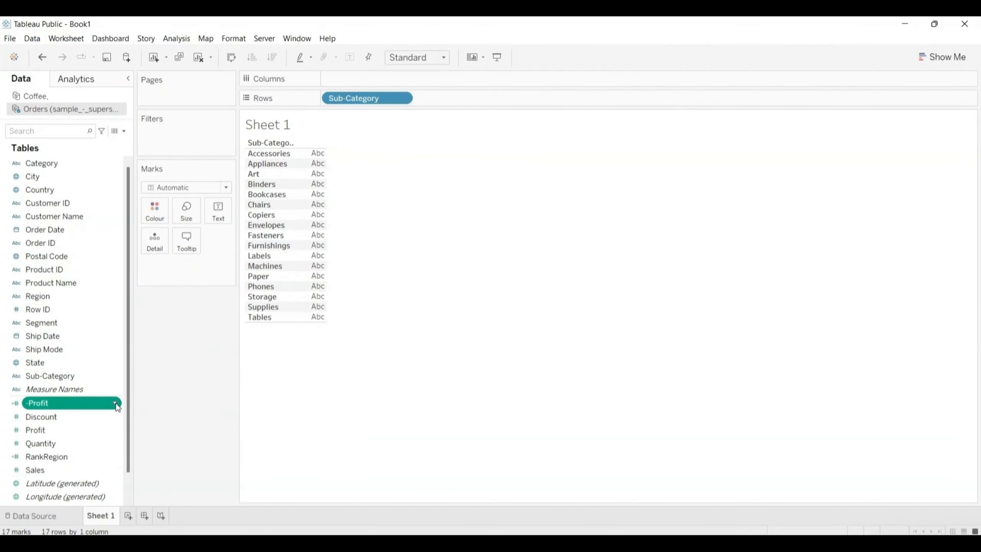
{"action": "left_click", "coordinate": [116, 404]}
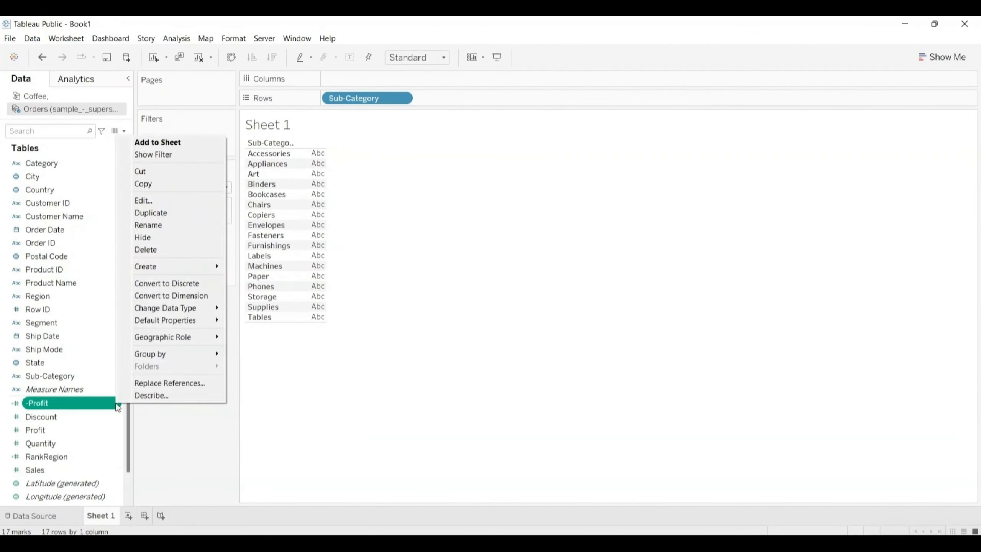
{"action": "left_click", "coordinate": [151, 249]}
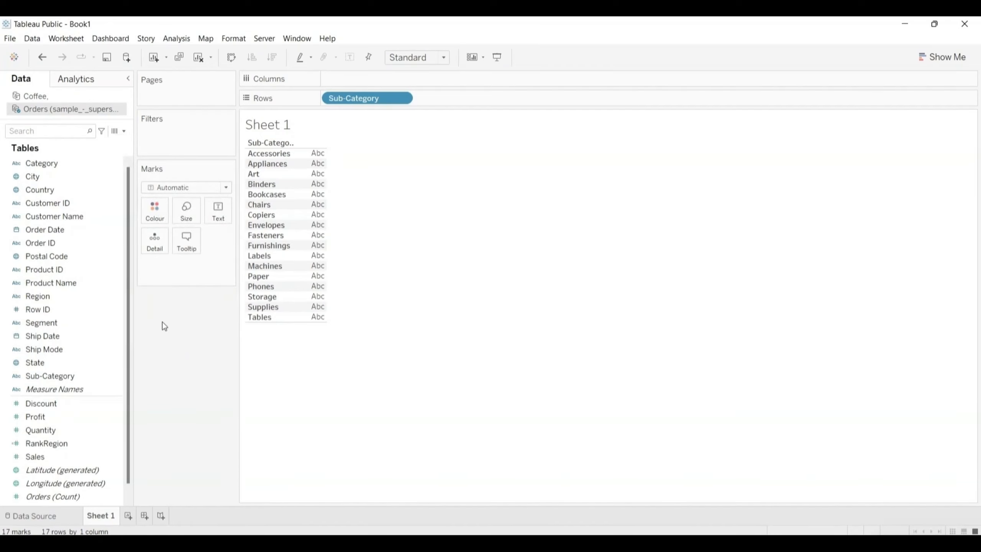
Step: Plot Profit by Sub-Category as vertical bars sorted in ascending order of profit
{"action": "left_click", "coordinate": [57, 417]}
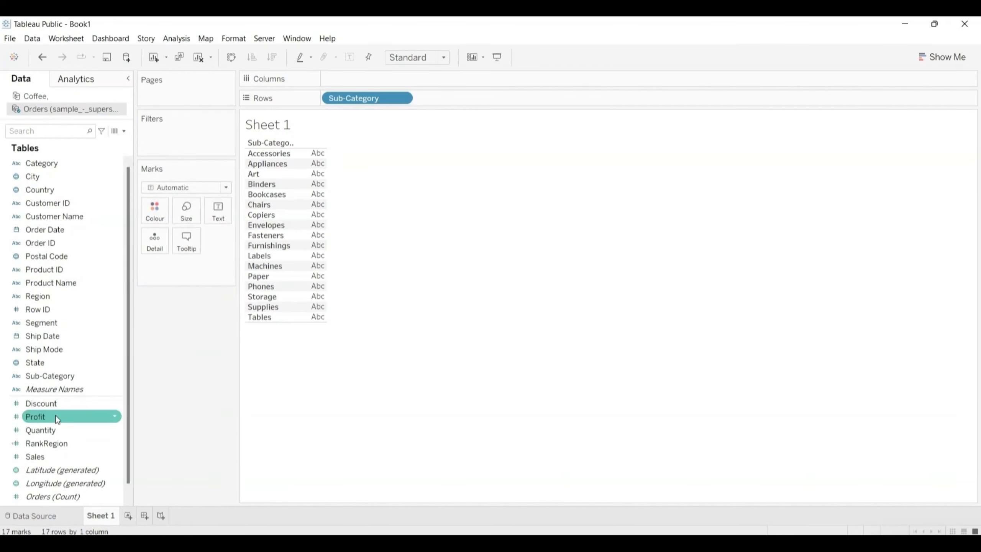
{"action": "left_click_drag", "start_coordinate": [57, 418], "coordinate": [360, 80]}
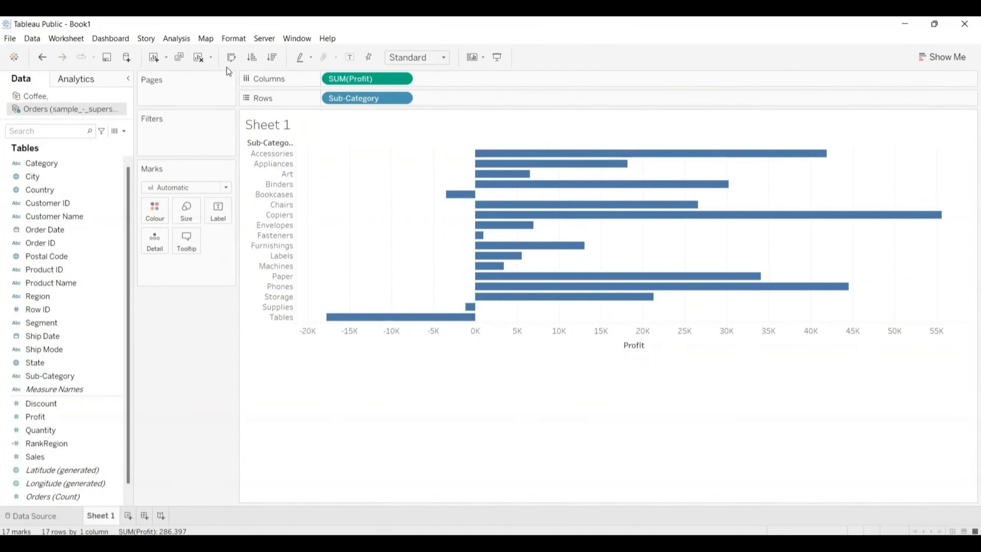
{"action": "left_click", "coordinate": [232, 57]}
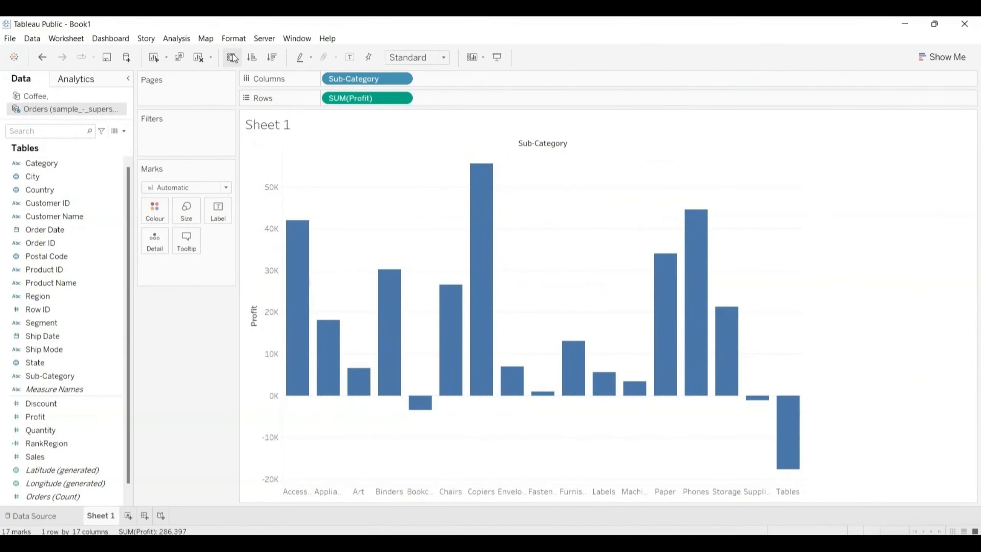
{"action": "left_click", "coordinate": [252, 57]}
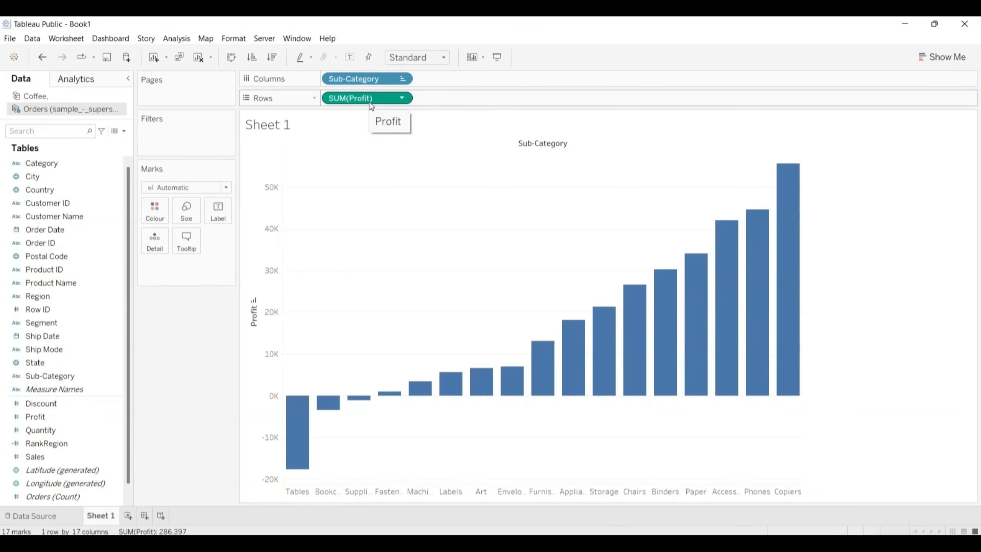
Step: Apply a Running Total quick table calculation to SUM(Profit) and review its calculation settings
{"action": "left_click", "coordinate": [403, 98]}
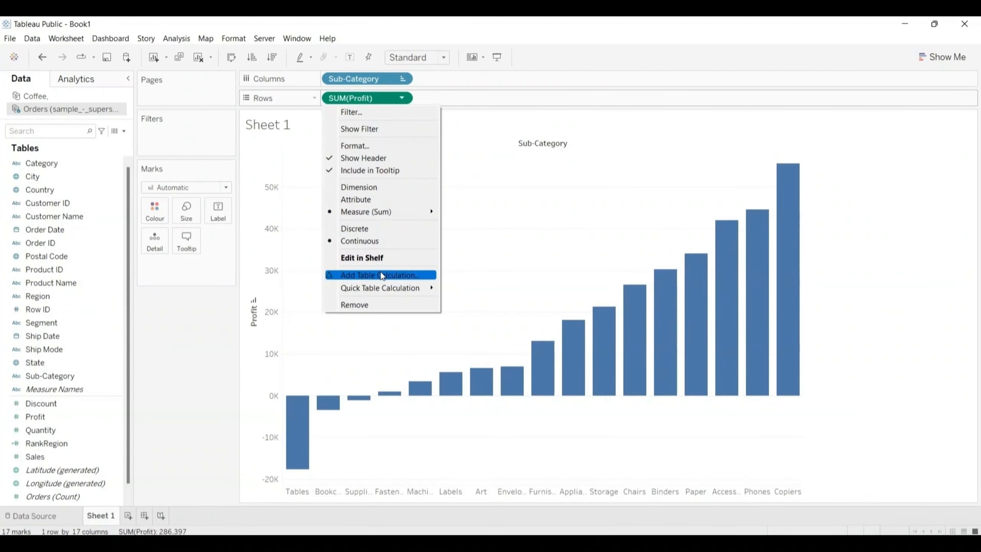
{"action": "mouse_move", "coordinate": [384, 289]}
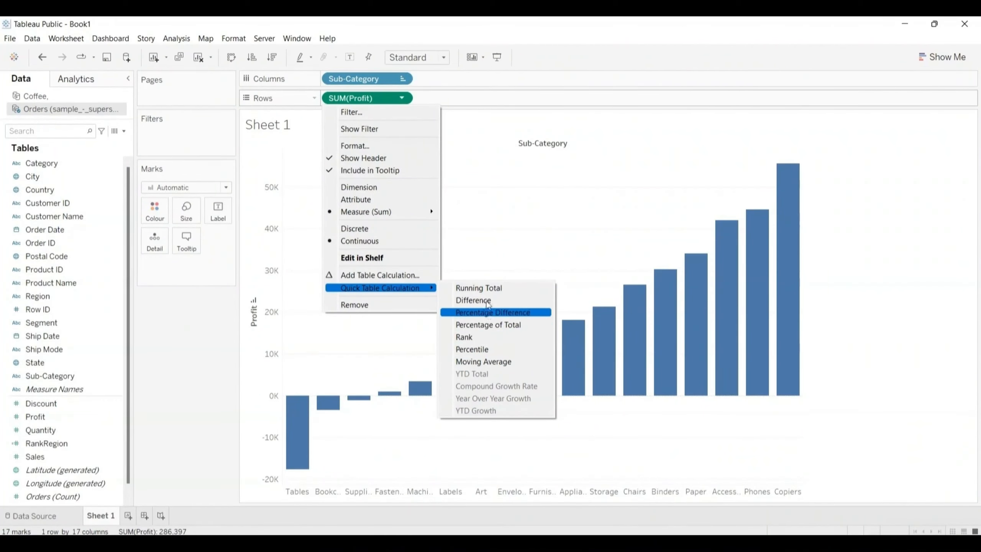
{"action": "left_click", "coordinate": [487, 289]}
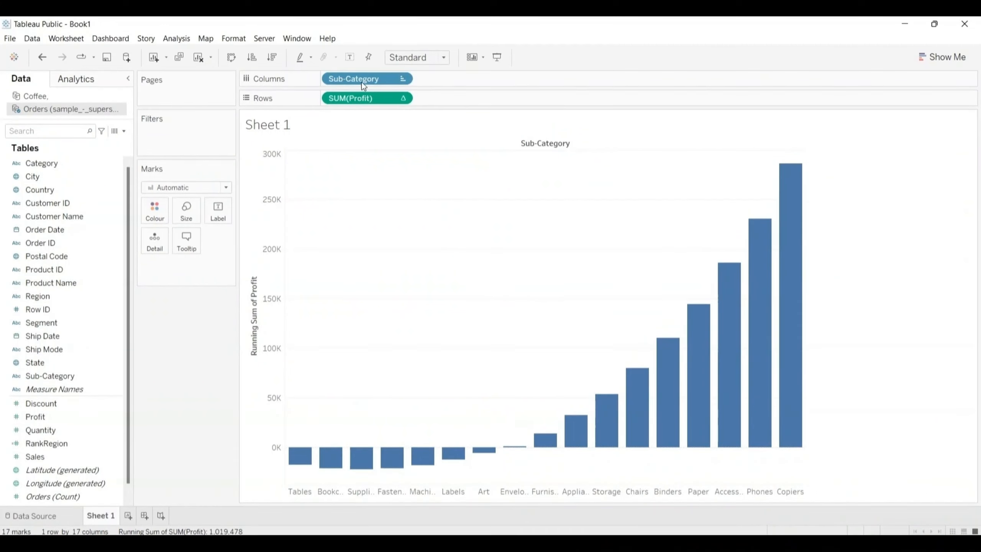
{"action": "left_click", "coordinate": [401, 98]}
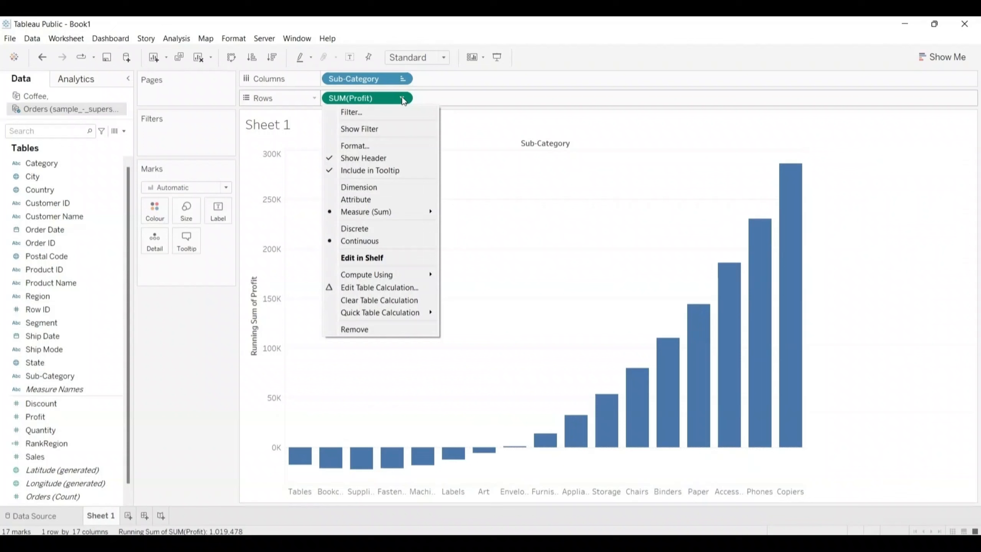
{"action": "left_click", "coordinate": [382, 288]}
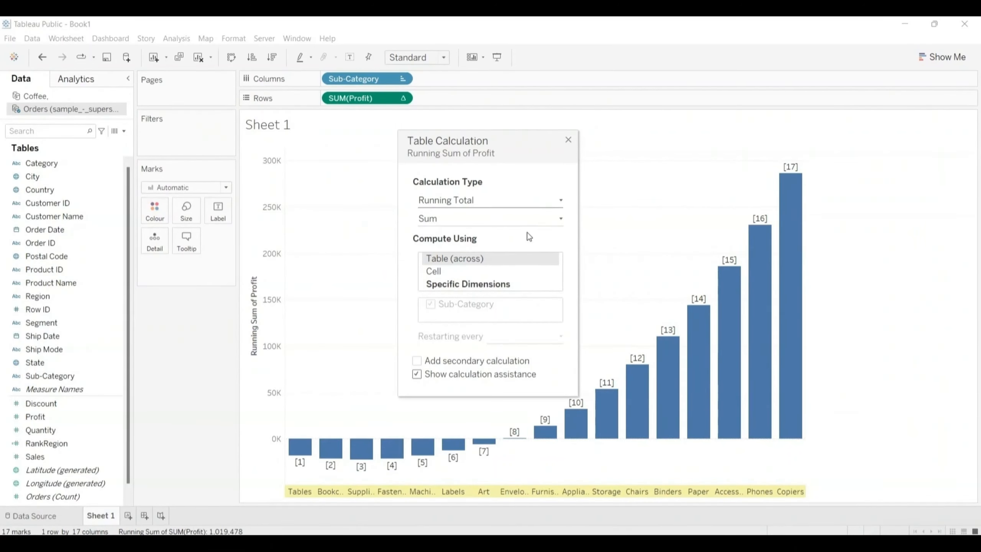
{"action": "left_click", "coordinate": [568, 139]}
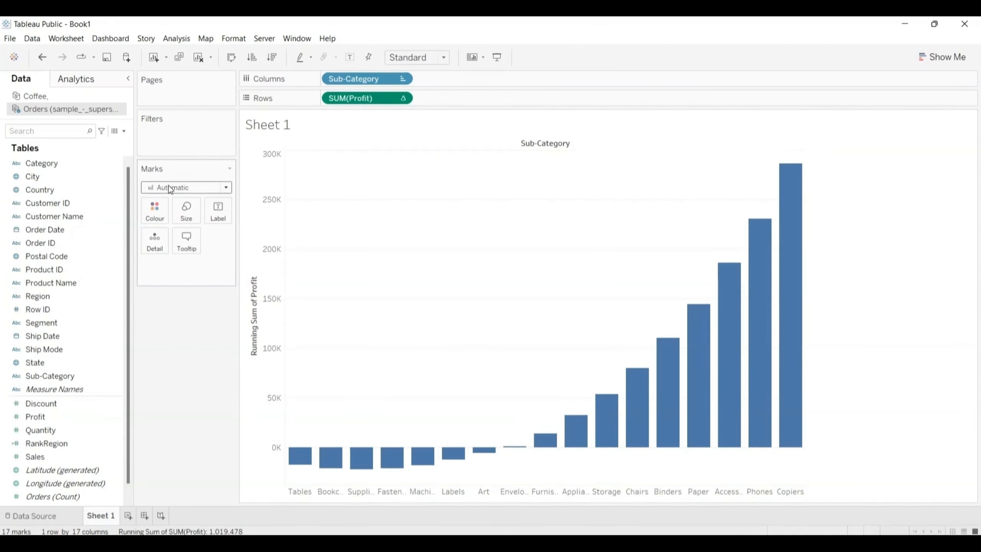
Step: Change the chart's mark type to Gantt Bar
{"action": "left_click", "coordinate": [228, 188]}
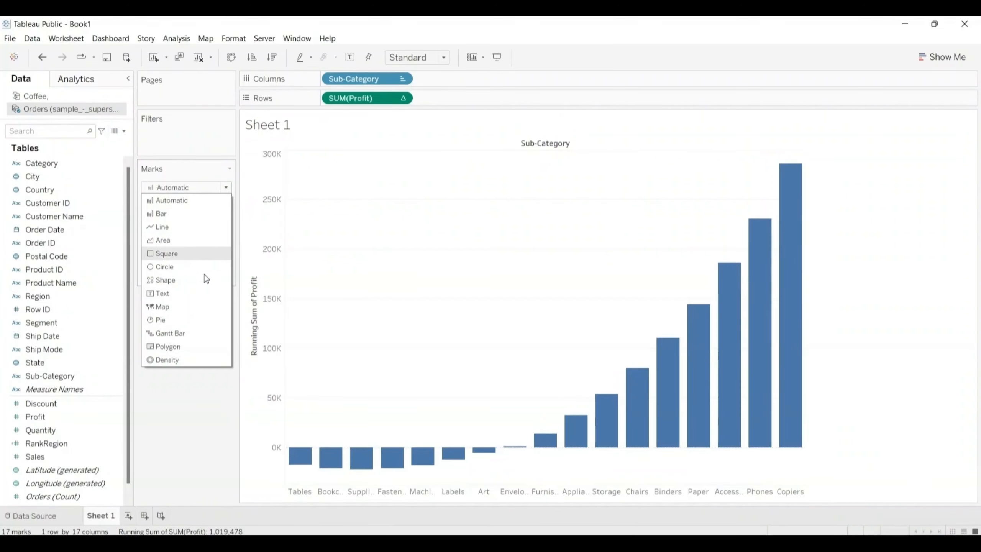
{"action": "left_click", "coordinate": [175, 333]}
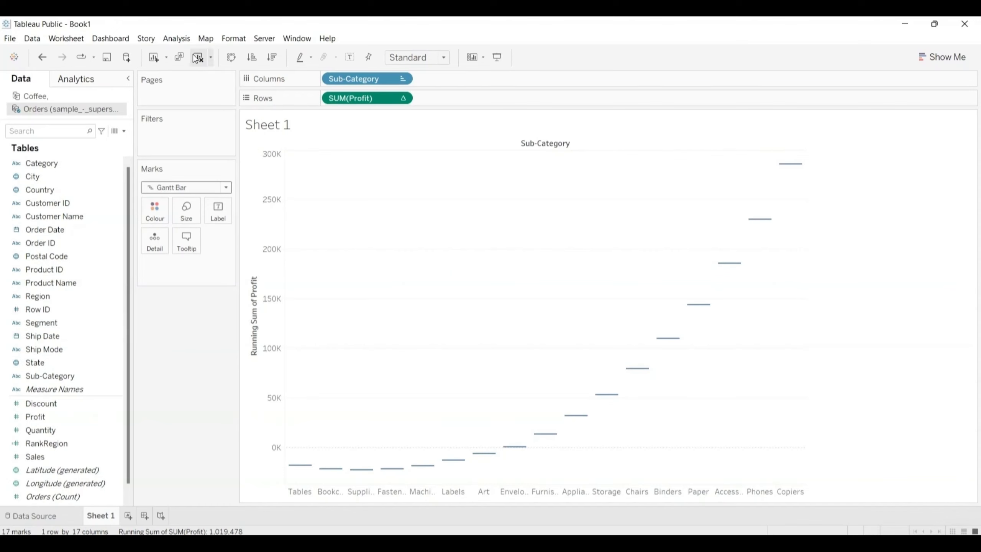
Step: Start a new calculated field and name it -Profit
{"action": "left_click", "coordinate": [177, 38]}
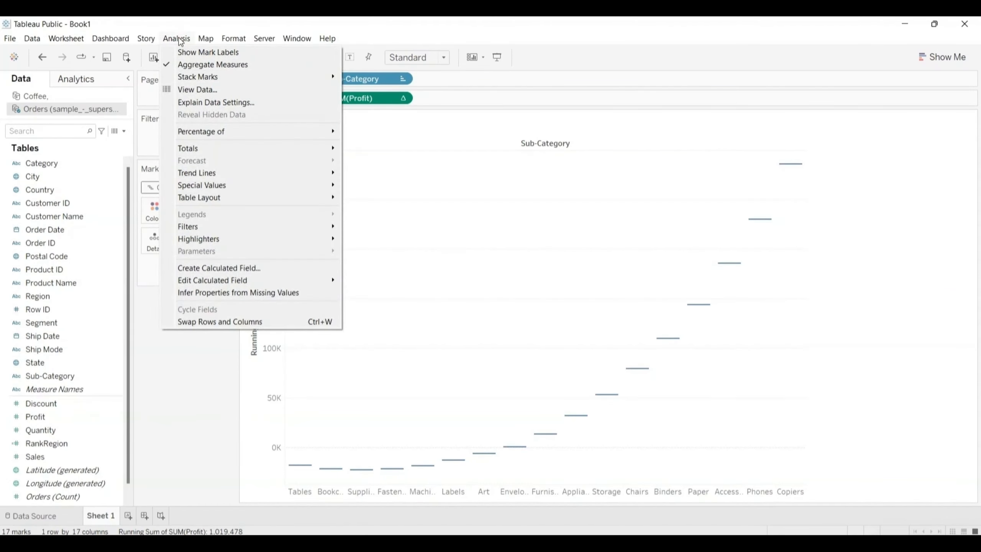
{"action": "left_click", "coordinate": [246, 267]}
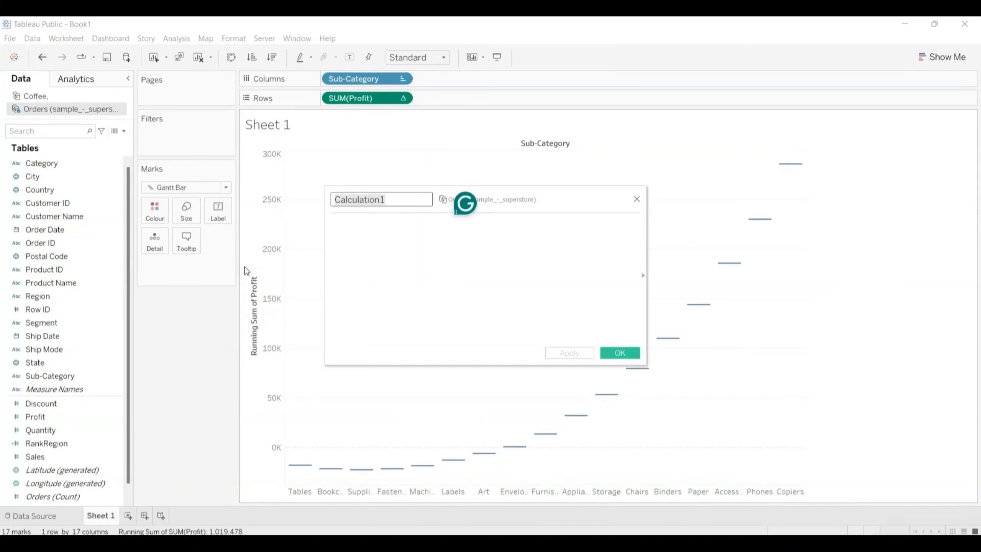
{"action": "key", "text": "BackSpace"}
{"action": "type", "text": "-P"}
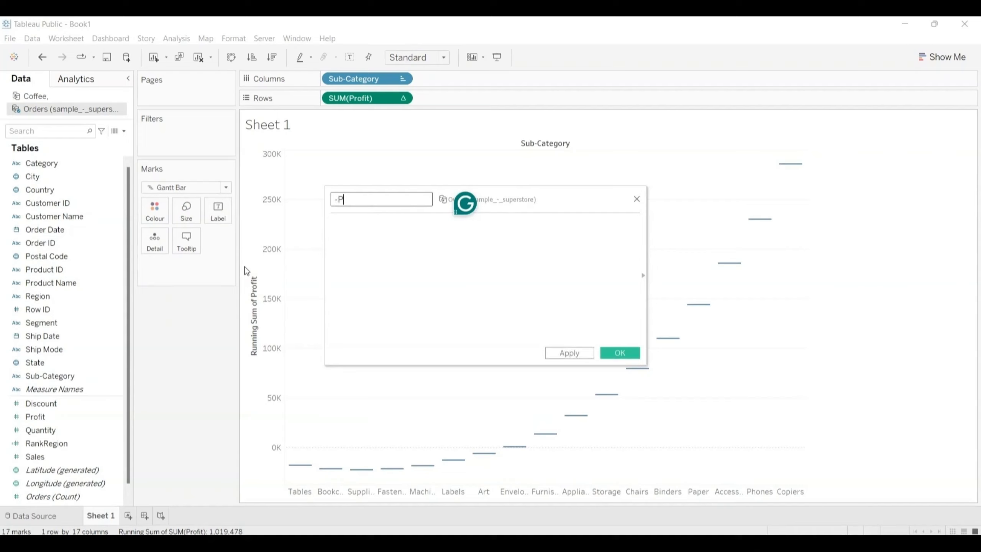
{"action": "type", "text": "rofit"}
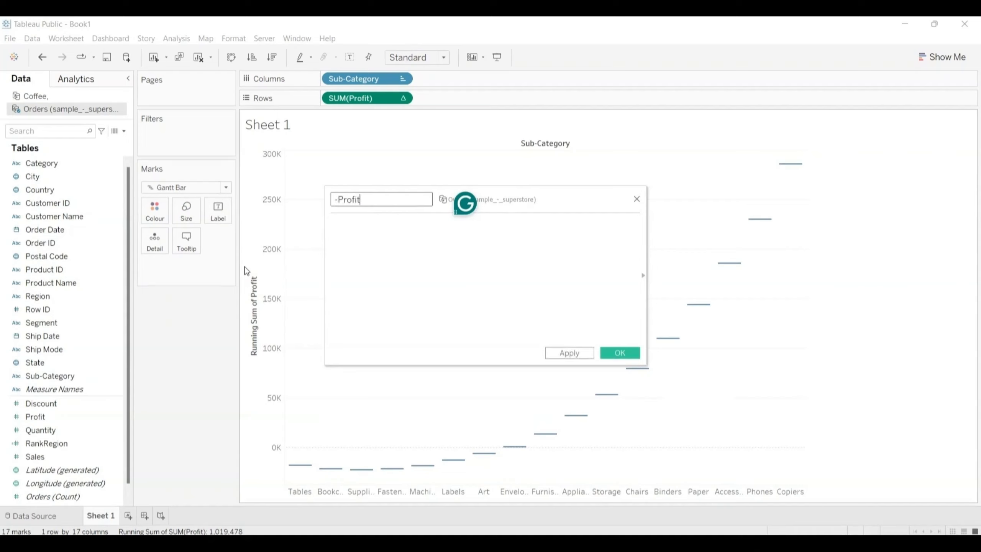
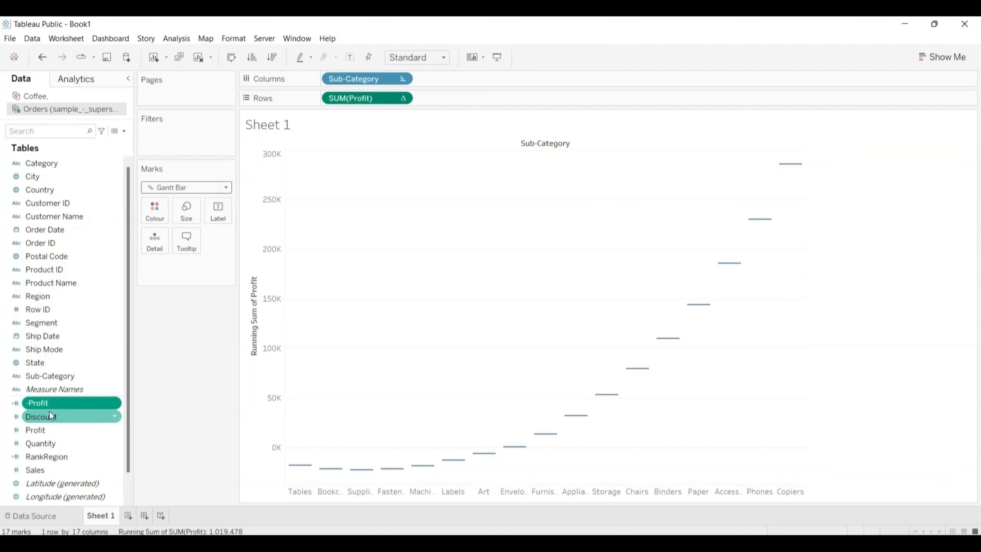
Step: Size the Gantt bars by the -Profit field and colour them by Profit
{"action": "left_click", "coordinate": [40, 404]}
{"action": "left_click_drag", "start_coordinate": [40, 404], "coordinate": [187, 210]}
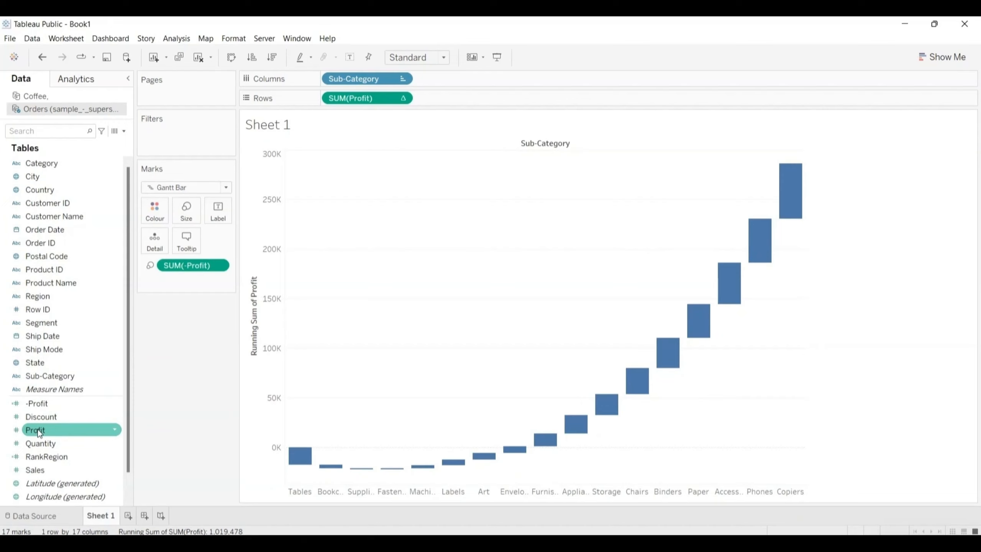
{"action": "left_click_drag", "start_coordinate": [38, 429], "coordinate": [150, 209]}
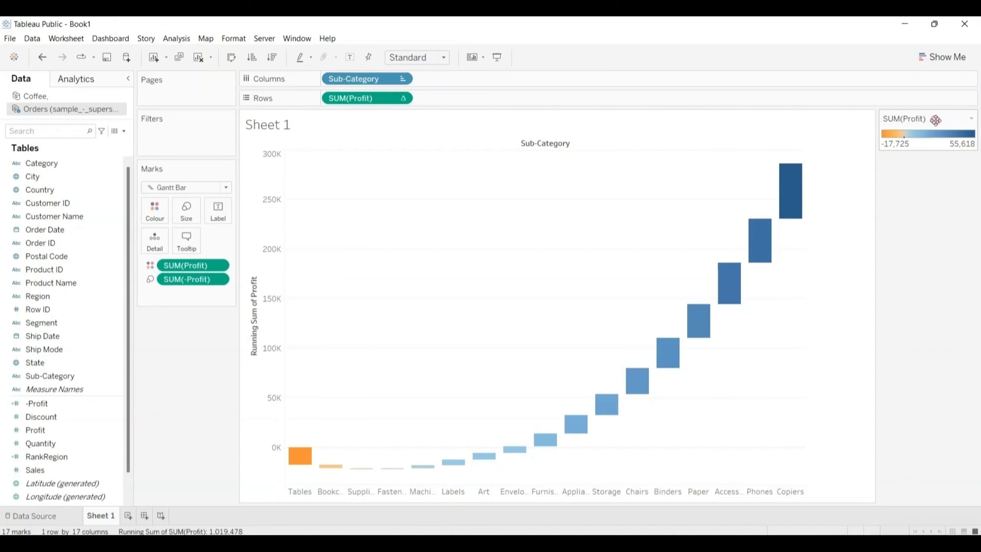
Step: Move the Profit colour legend below the Marks card and set its colours to stepped with 2 steps
{"action": "left_click_drag", "start_coordinate": [272, 313], "coordinate": [172, 331]}
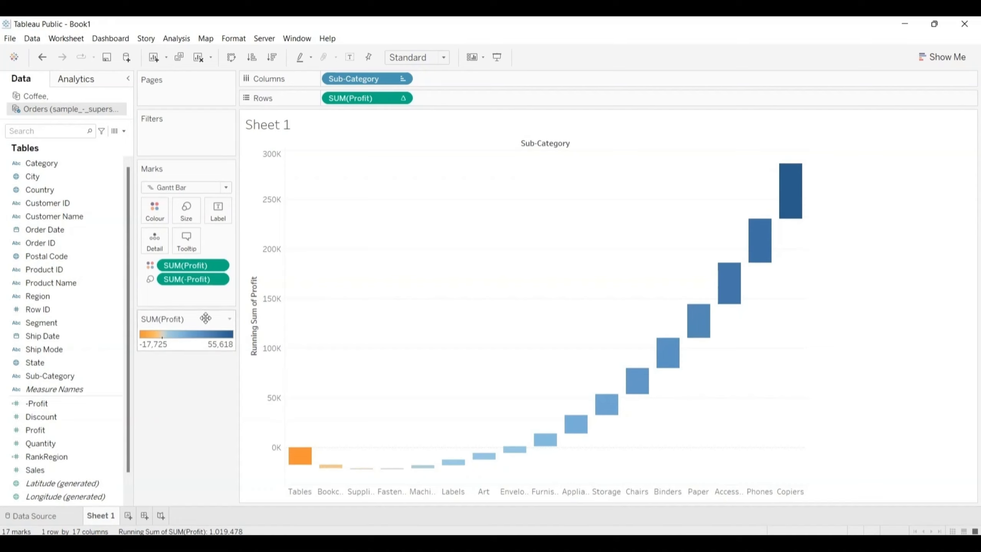
{"action": "left_click", "coordinate": [230, 320]}
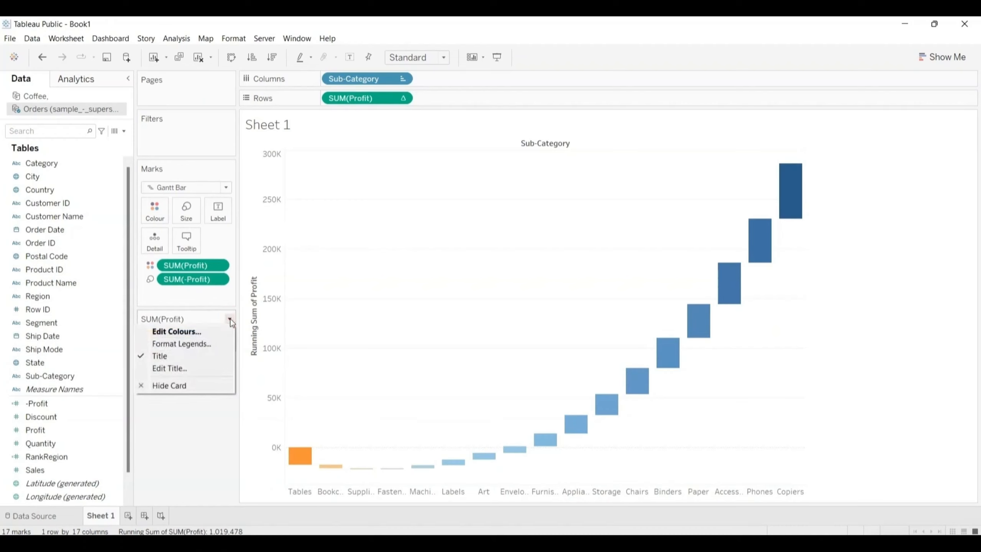
{"action": "left_click", "coordinate": [188, 331]}
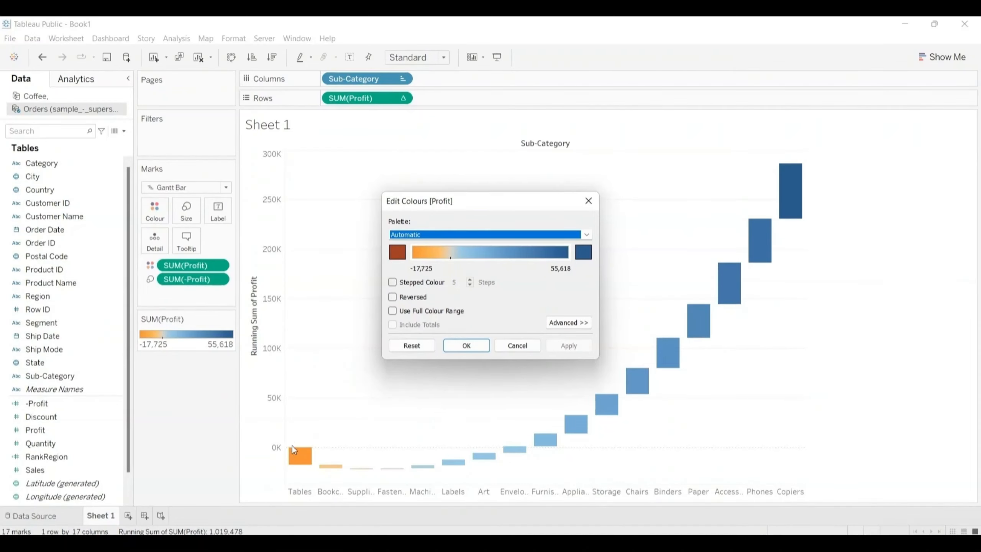
{"action": "left_click", "coordinate": [392, 283]}
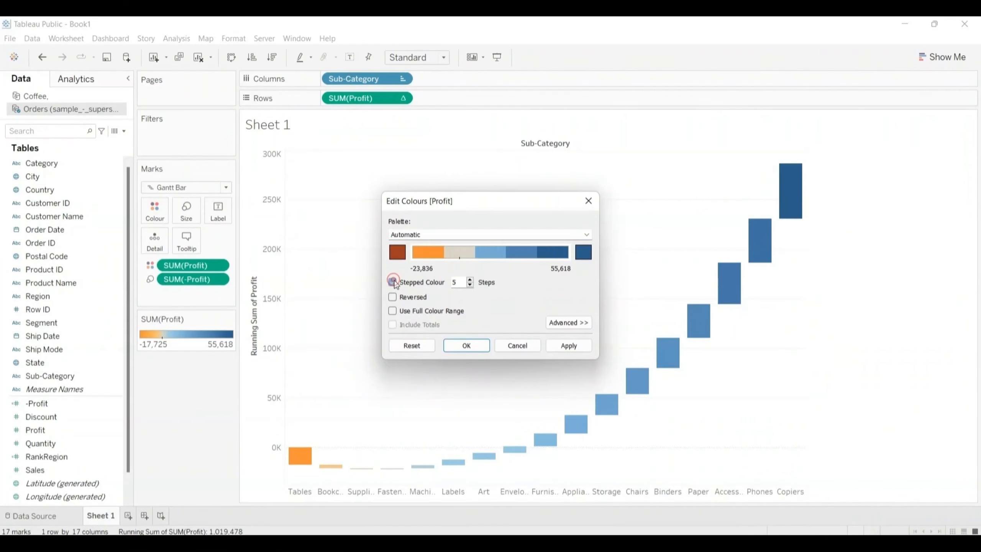
{"action": "left_click", "coordinate": [470, 285]}
{"action": "left_click", "coordinate": [470, 285]}
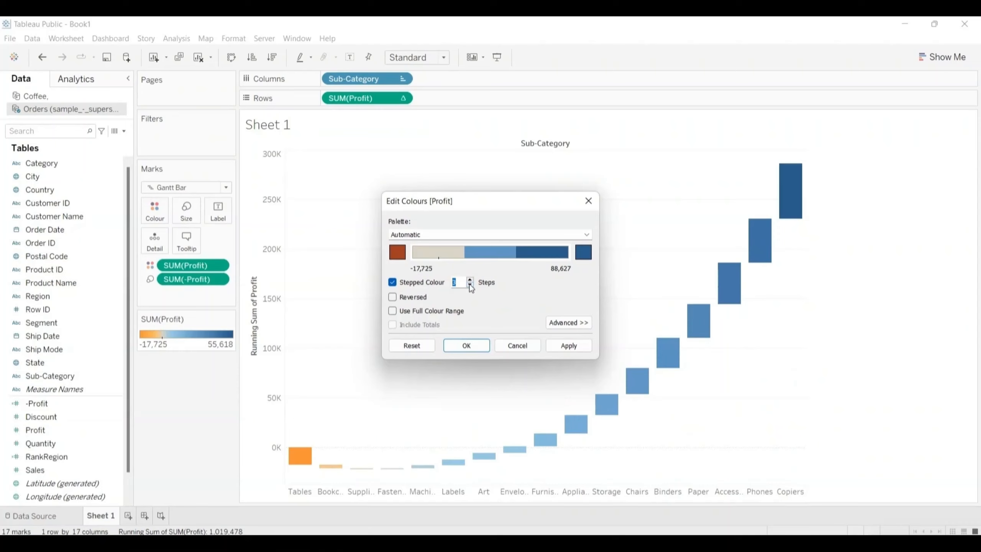
{"action": "left_click", "coordinate": [470, 285]}
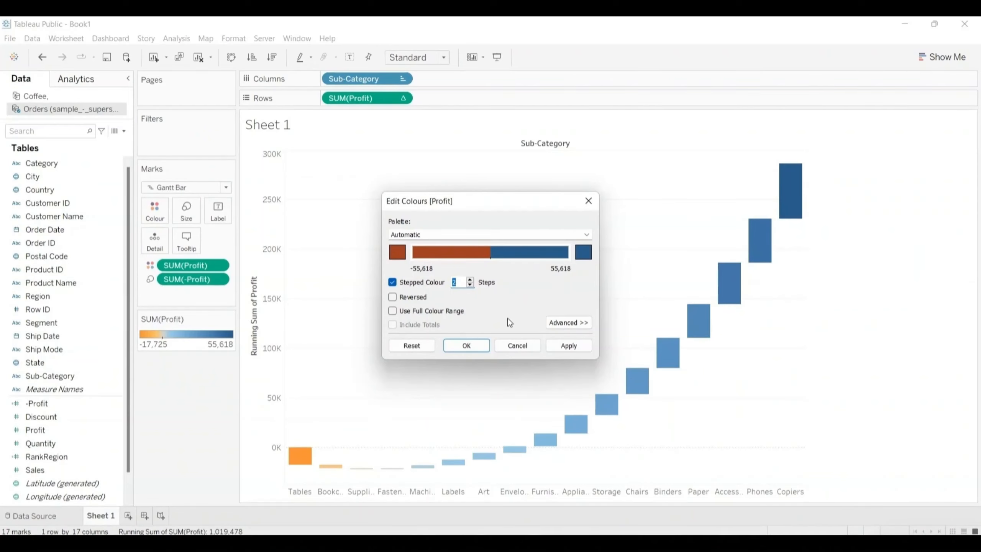
{"action": "left_click", "coordinate": [466, 346]}
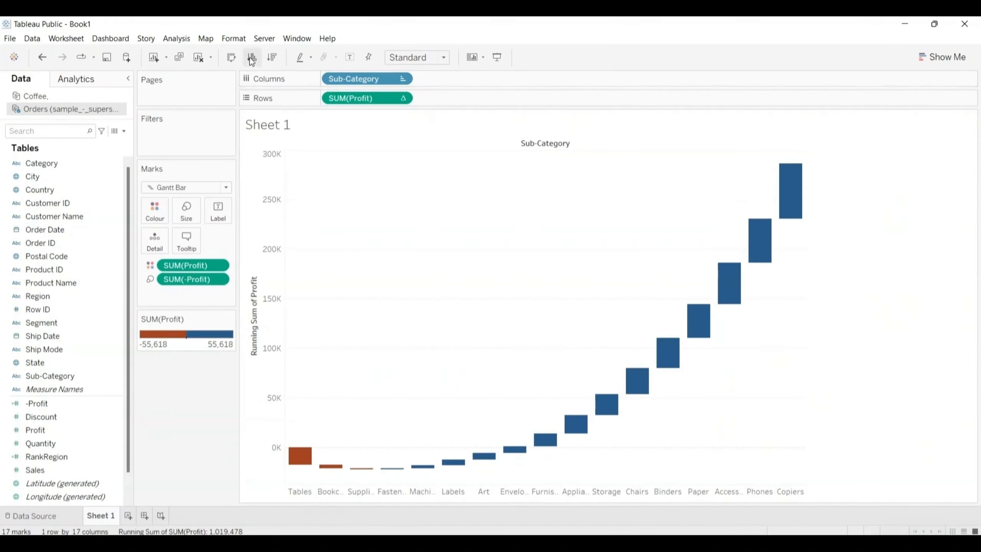
Step: Sort Sub-Category in descending order by running sum of profit and show row grand totals
{"action": "left_click", "coordinate": [272, 57]}
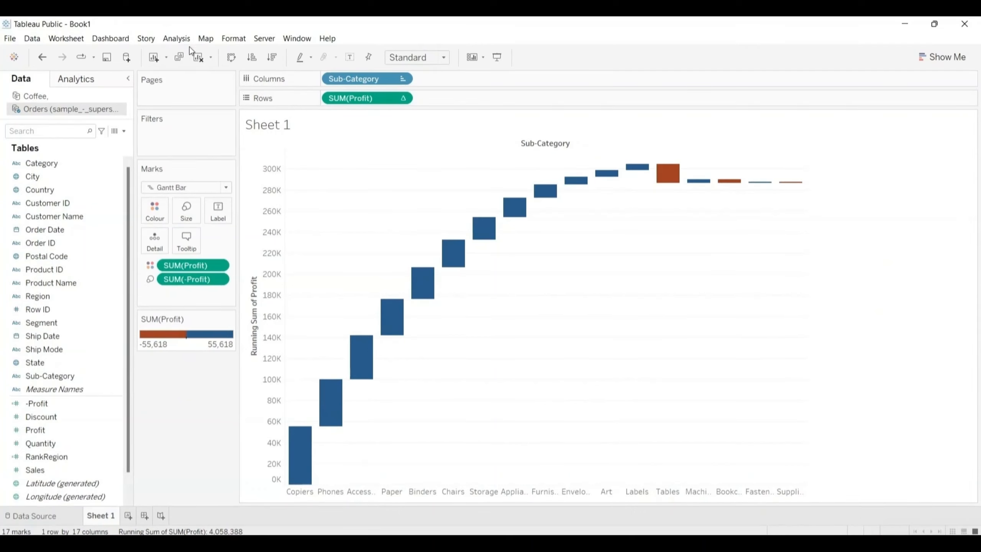
{"action": "left_click", "coordinate": [177, 38]}
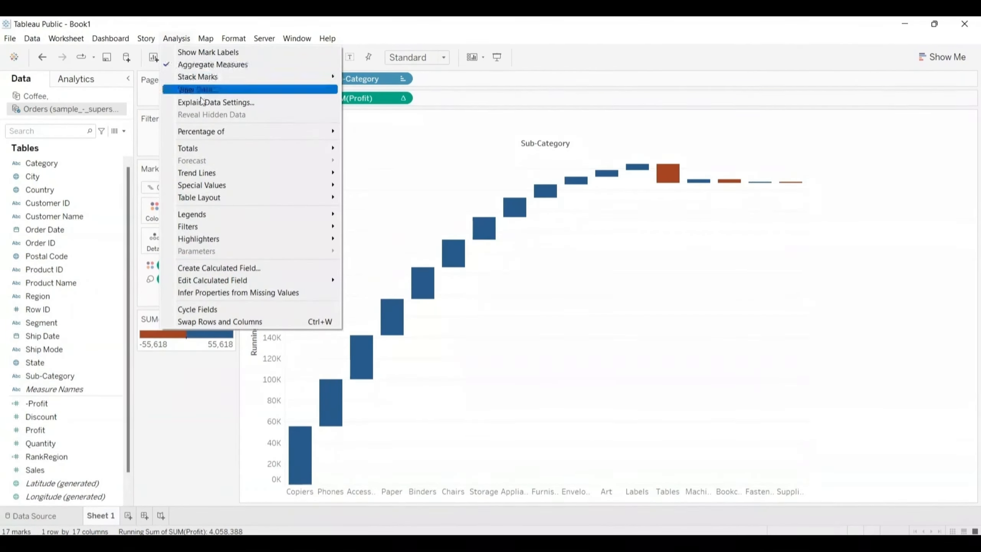
{"action": "mouse_move", "coordinate": [203, 150]}
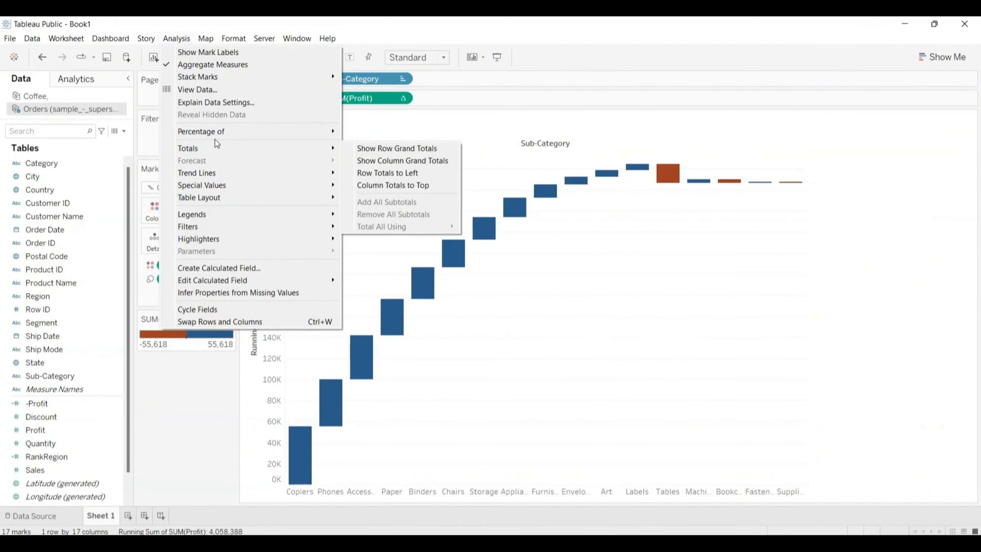
{"action": "left_click", "coordinate": [387, 149]}
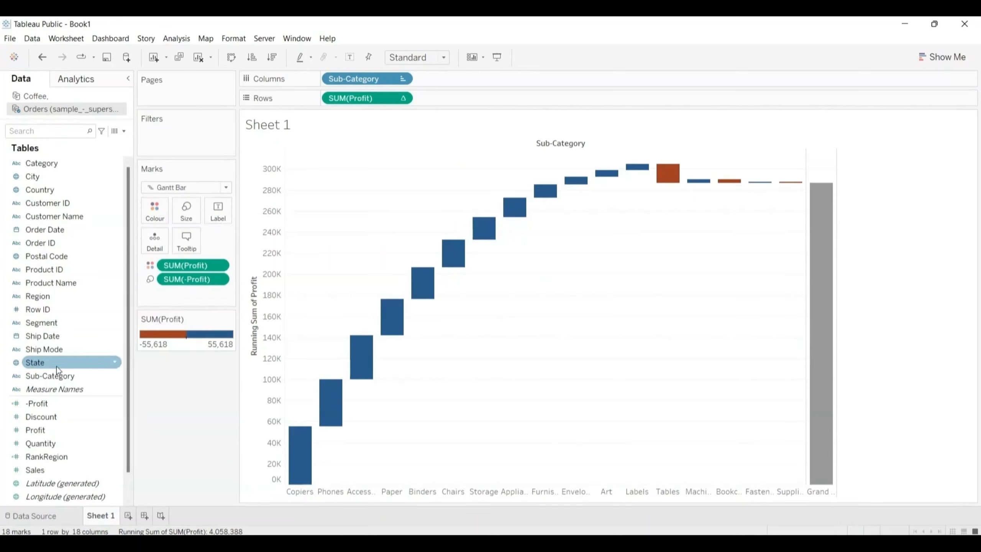
Step: Label each bar of the waterfall chart with its Profit value
{"action": "left_click_drag", "start_coordinate": [43, 430], "coordinate": [217, 210]}
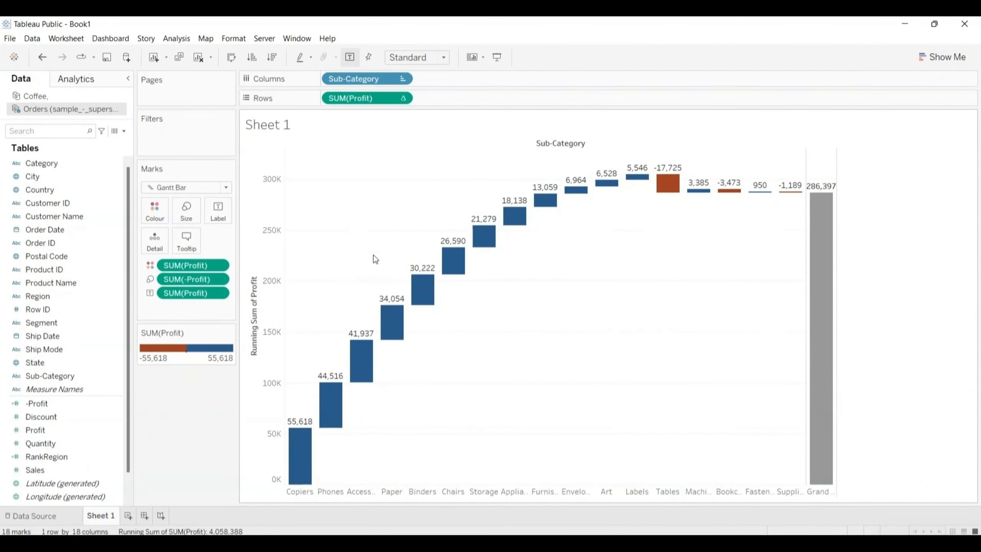
Step: Replace the sheet name placeholder in the sheet's title with "Water Fall Chart"
{"action": "mouse_move", "coordinate": [428, 279]}
{"action": "double_click", "coordinate": [289, 124]}
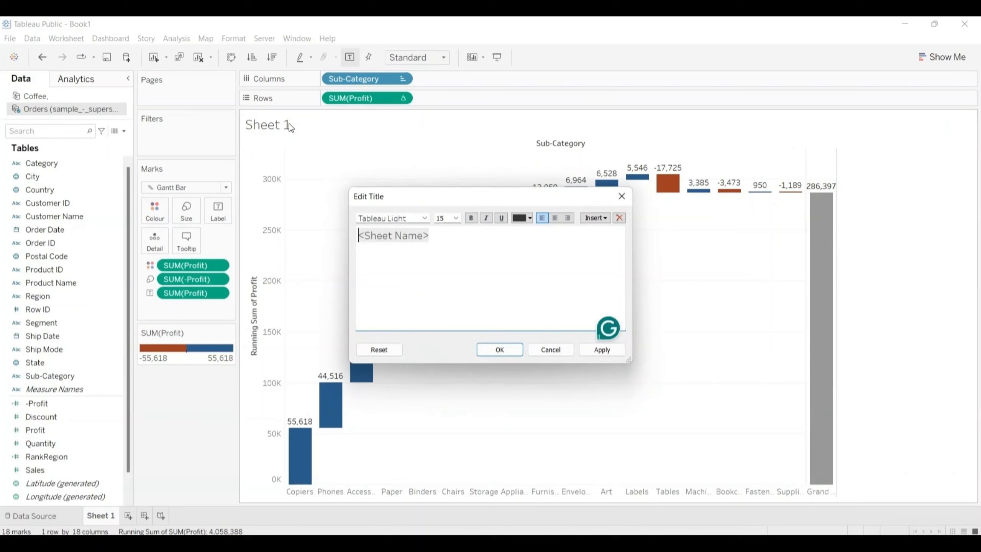
{"action": "key", "text": "shift+Right"}
{"action": "key", "text": "shift+Right"}
{"action": "key", "text": "shift+Right"}
{"action": "key", "text": "shift+Right"}
{"action": "key", "text": "shift+Right"}
{"action": "key", "text": "shift+Right"}
{"action": "key", "text": "shift+Right"}
{"action": "key", "text": "shift+Right"}
{"action": "key", "text": "shift+Right"}
{"action": "key", "text": "shift+Right"}
{"action": "key", "text": "shift+Right"}
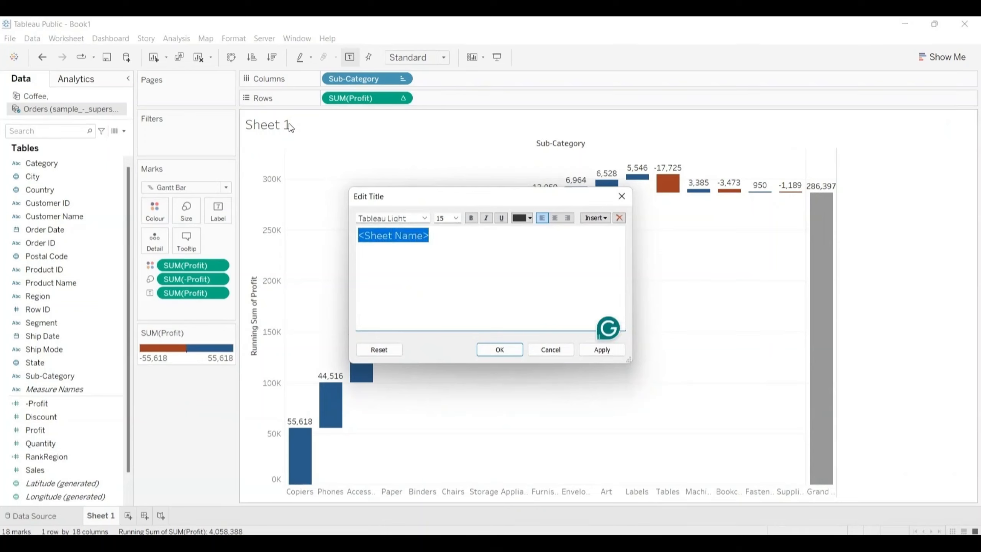
{"action": "key", "text": "BackSpace"}
{"action": "type", "text": "W"}
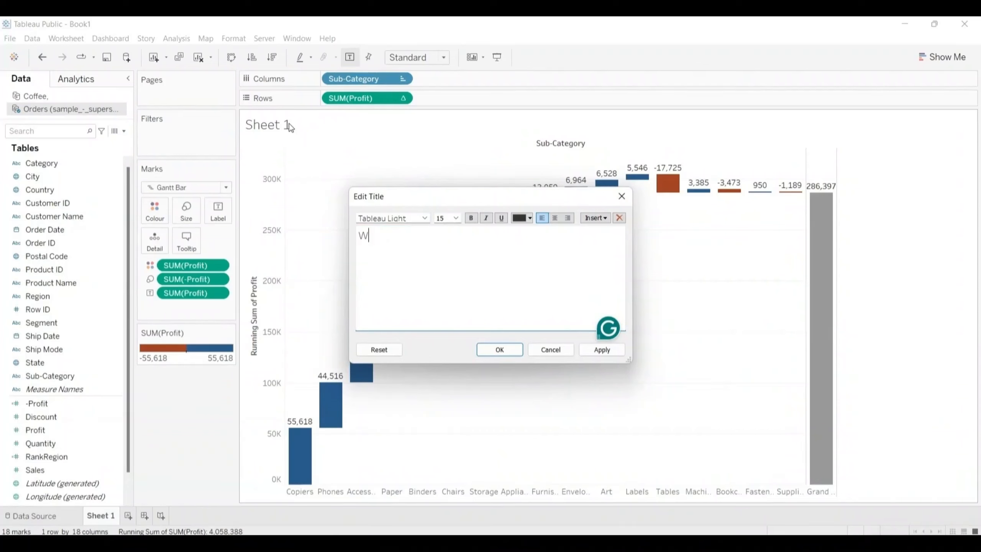
{"action": "type", "text": "ater Fall Chart"}
{"action": "key", "text": "shift+Left"}
{"action": "key", "text": "shift+Left"}
{"action": "key", "text": "shift+Left"}
{"action": "key", "text": "shift+Left"}
{"action": "key", "text": "shift+Left"}
{"action": "key", "text": "shift+Left"}
{"action": "key", "text": "shift+Left"}
{"action": "key", "text": "shift+Left"}
{"action": "key", "text": "shift+Left"}
{"action": "key", "text": "shift+Left"}
{"action": "key", "text": "shift+Left"}
{"action": "key", "text": "shift+Left"}
{"action": "key", "text": "shift+Left"}
{"action": "key", "text": "shift+Left"}
{"action": "key", "text": "shift+Left"}
{"action": "key", "text": "shift+Left"}
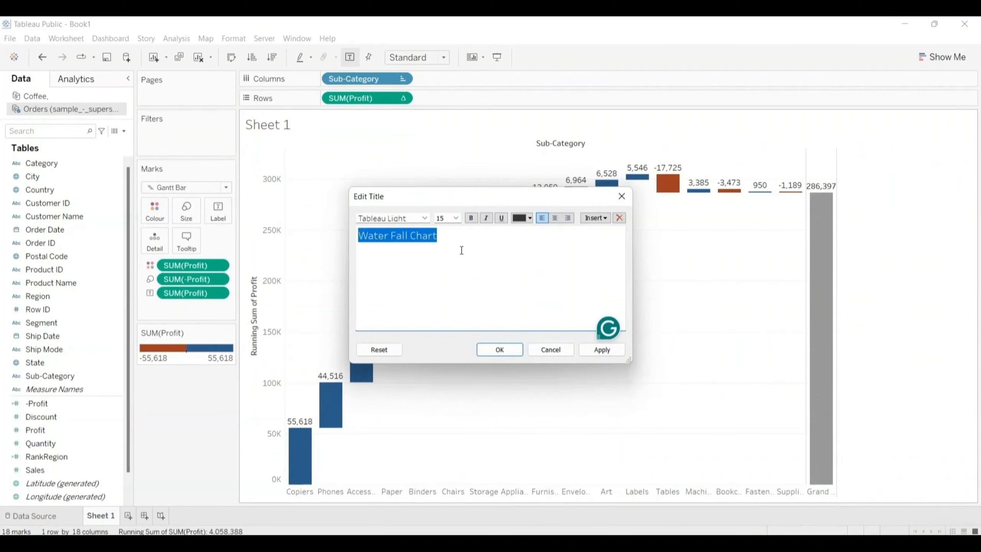
{"action": "left_click", "coordinate": [510, 349]}
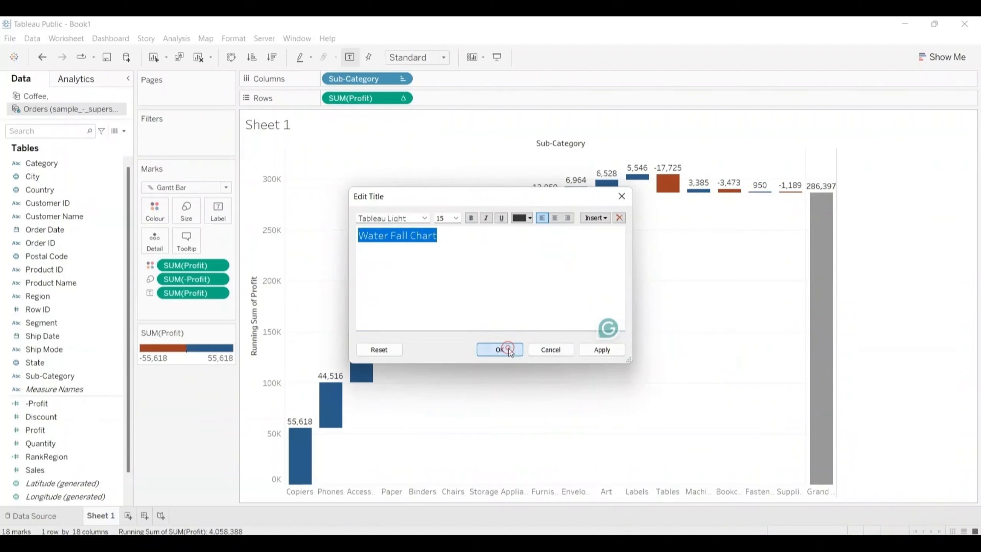
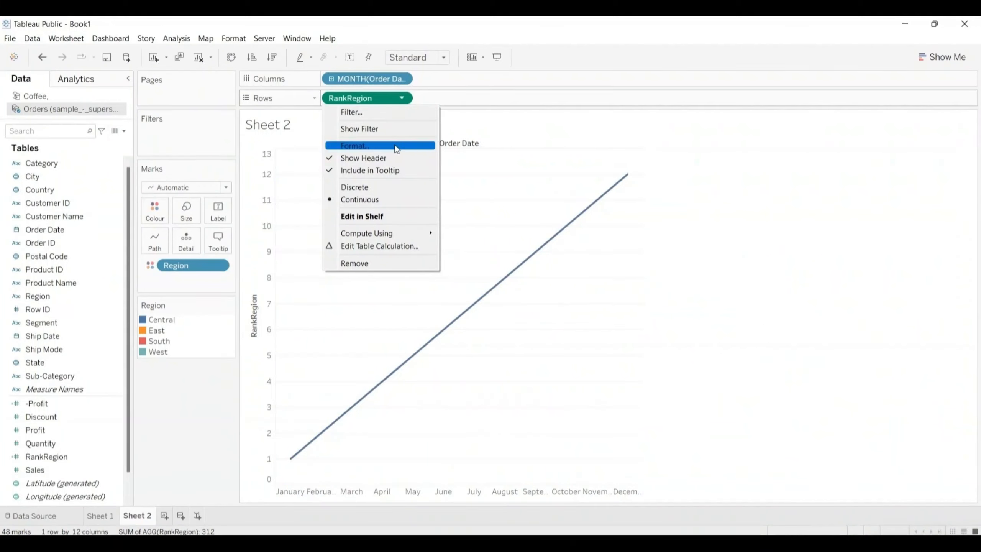
Step: Set the RankRegion table calculation on the rows to compute using Table (across)
{"action": "left_click", "coordinate": [380, 246]}
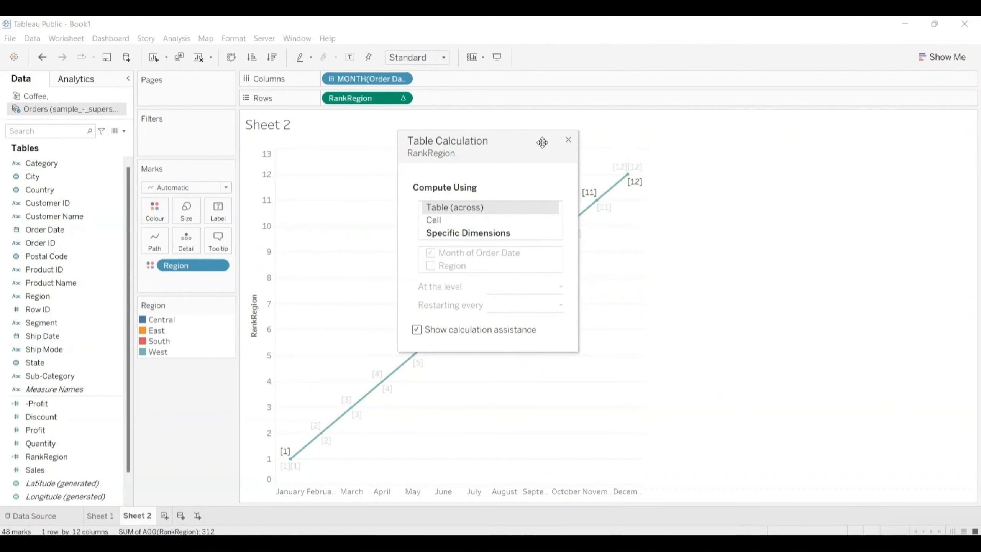
{"action": "left_click", "coordinate": [569, 140]}
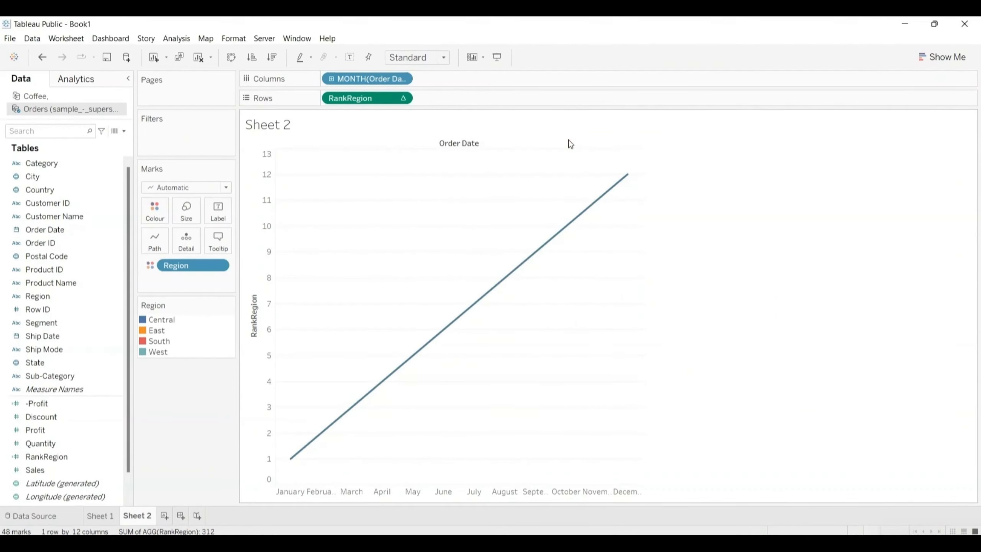
{"action": "left_click", "coordinate": [403, 98]}
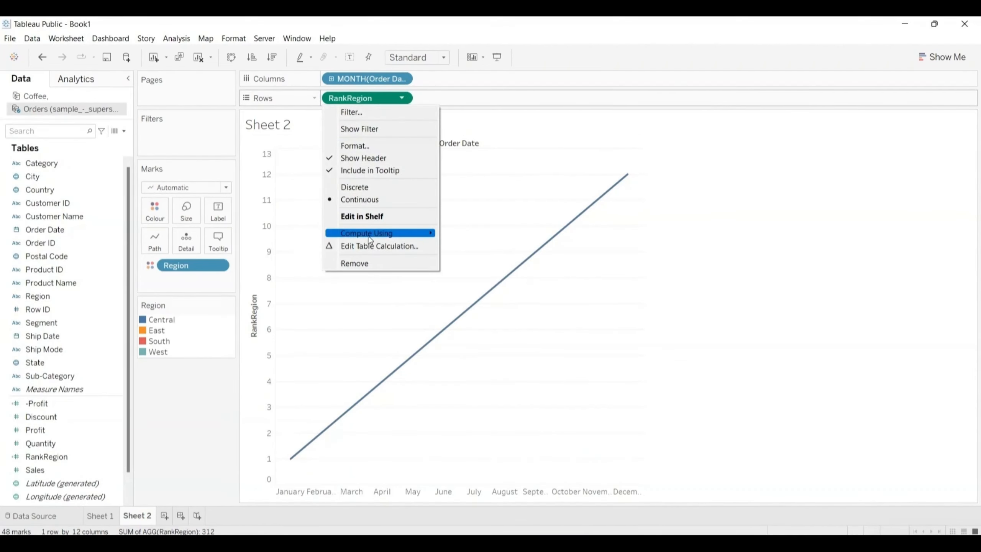
{"action": "mouse_move", "coordinate": [366, 236]}
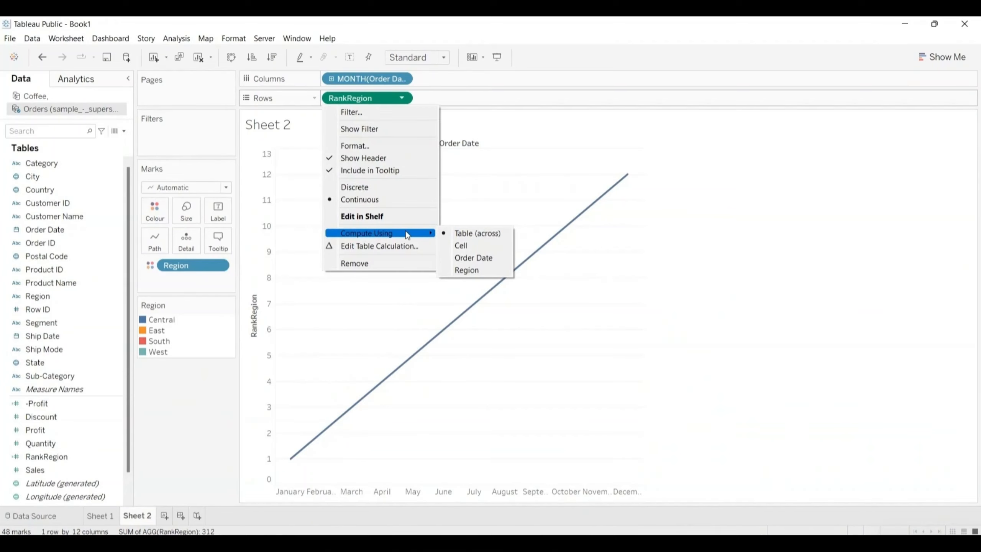
{"action": "left_click", "coordinate": [481, 234]}
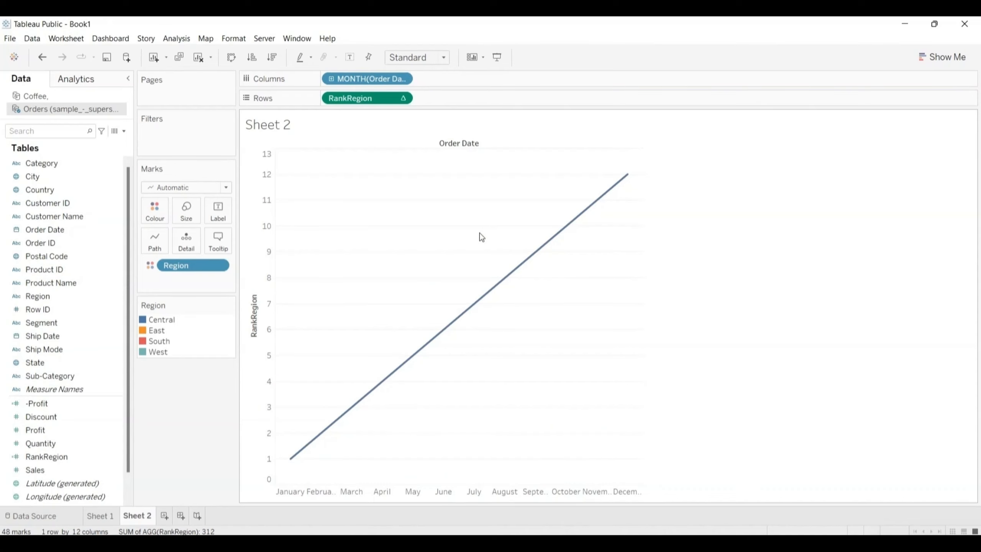
Step: Set the RankRegion table calculation to compute using Order Date
{"action": "left_click", "coordinate": [403, 99]}
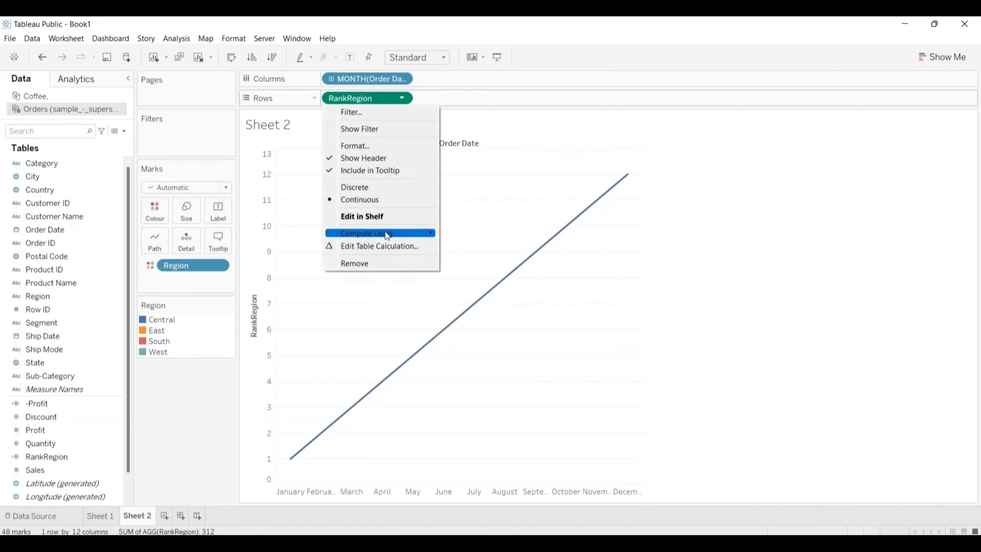
{"action": "mouse_move", "coordinate": [422, 233]}
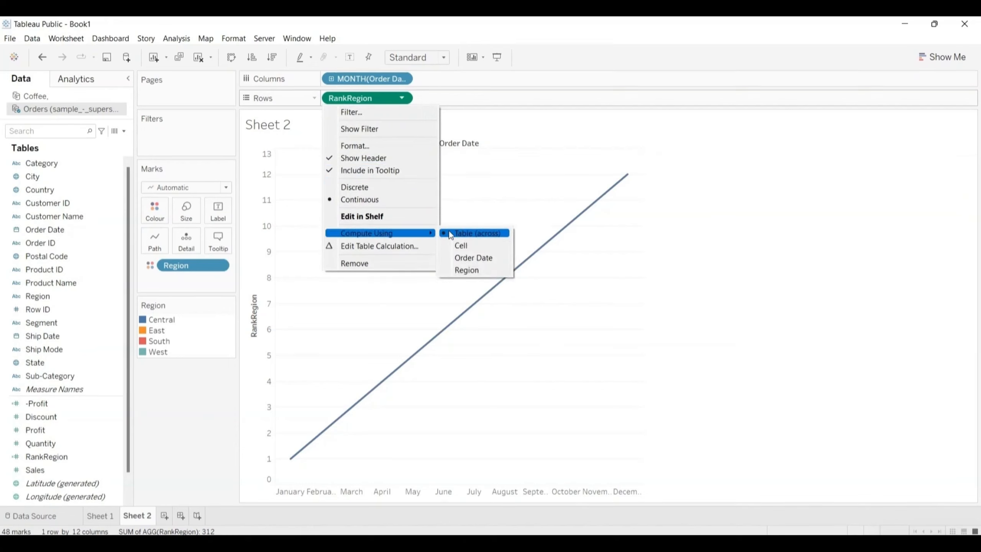
{"action": "left_click", "coordinate": [474, 257]}
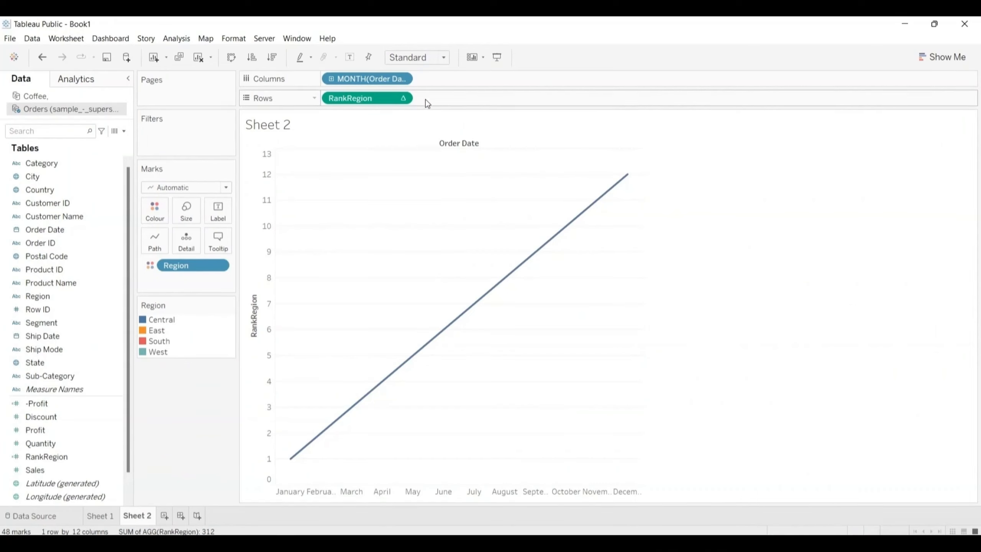
Step: Add Region to the specific dimensions of the RankRegion table calculation and restart it every Month of Order Date
{"action": "left_click", "coordinate": [403, 99]}
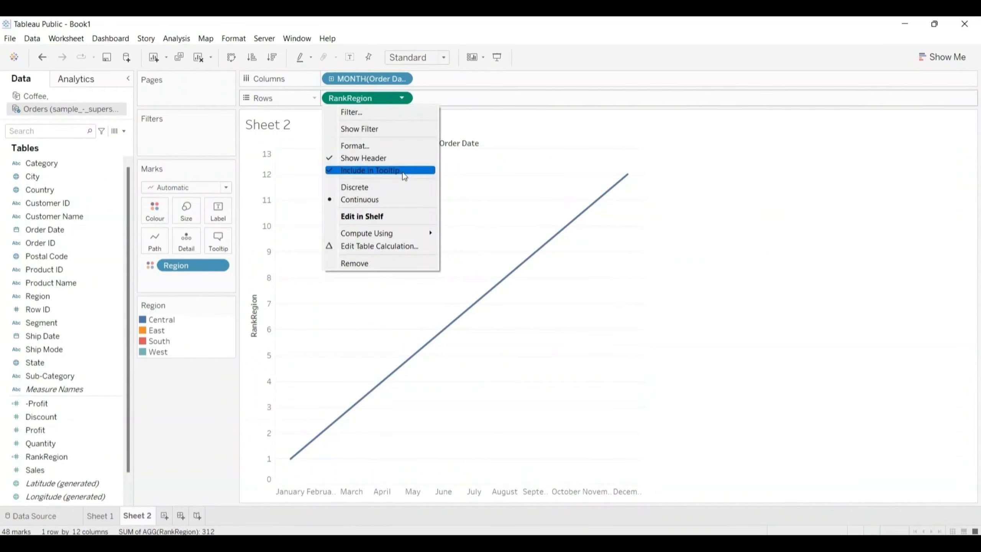
{"action": "left_click", "coordinate": [377, 248]}
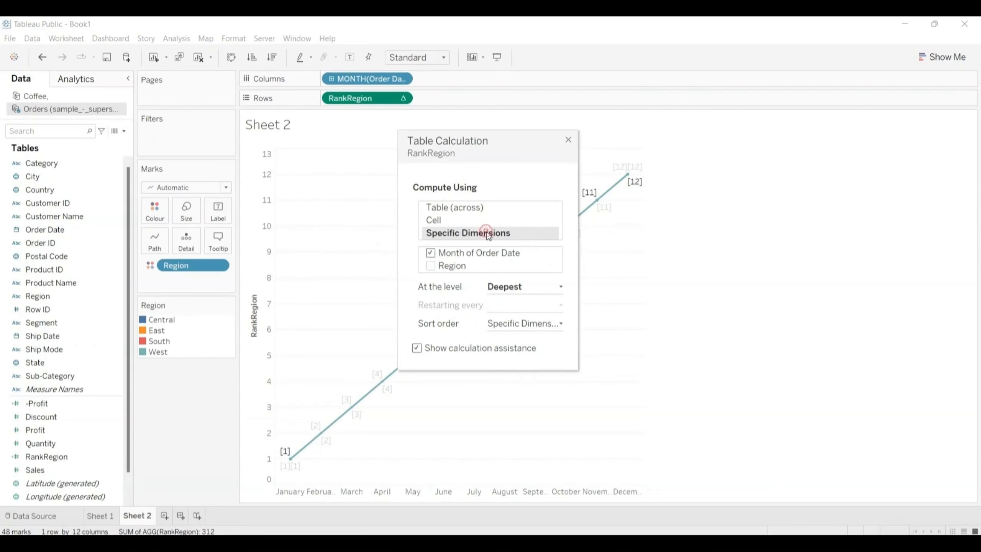
{"action": "left_click", "coordinate": [431, 266]}
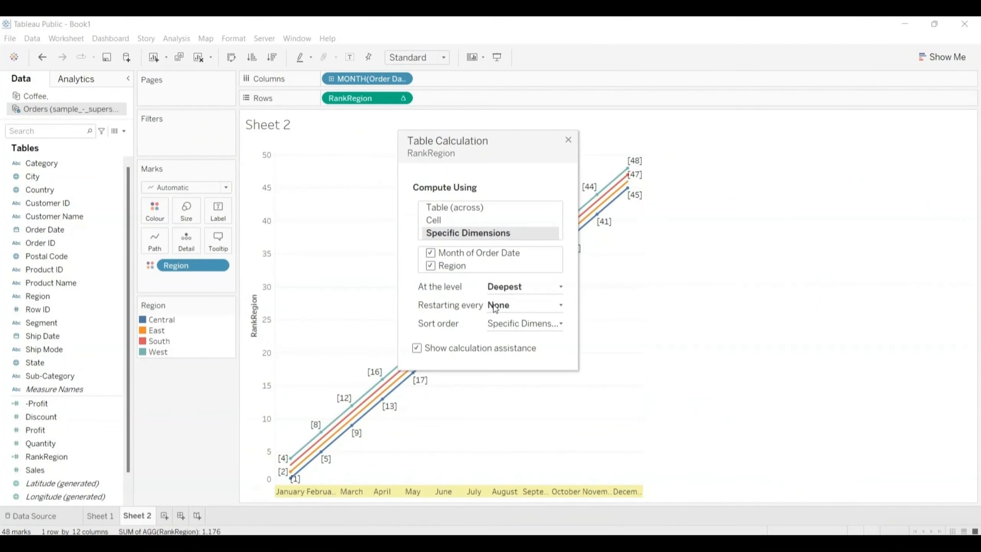
{"action": "left_click", "coordinate": [562, 306]}
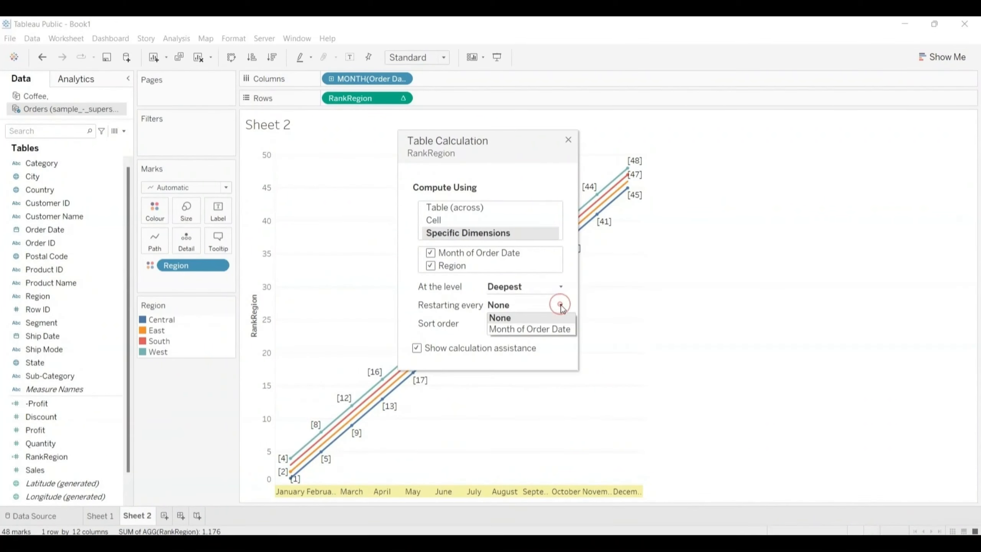
{"action": "left_click", "coordinate": [531, 329]}
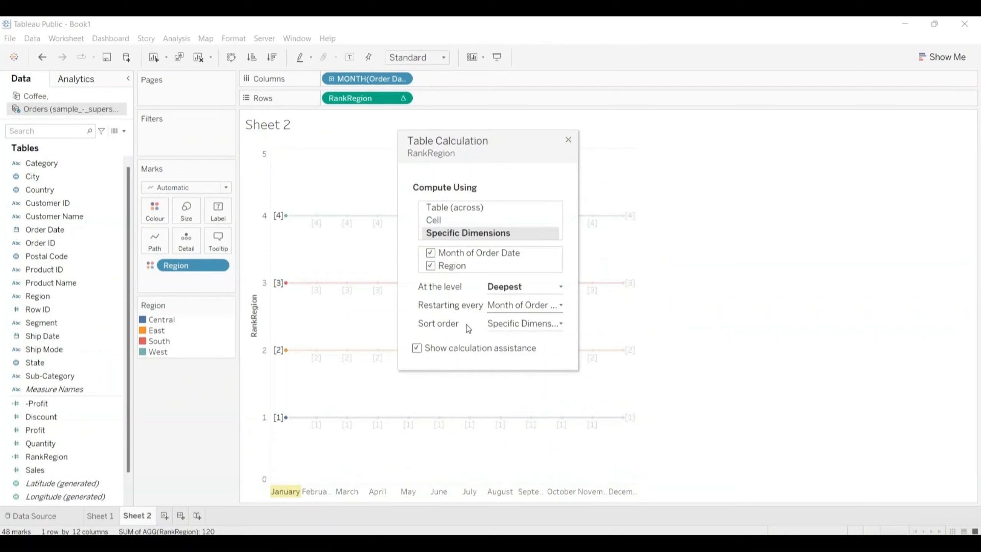
Step: Give the RankRegion table calculation a custom sort order by sum of Profit, descending
{"action": "left_click", "coordinate": [561, 324]}
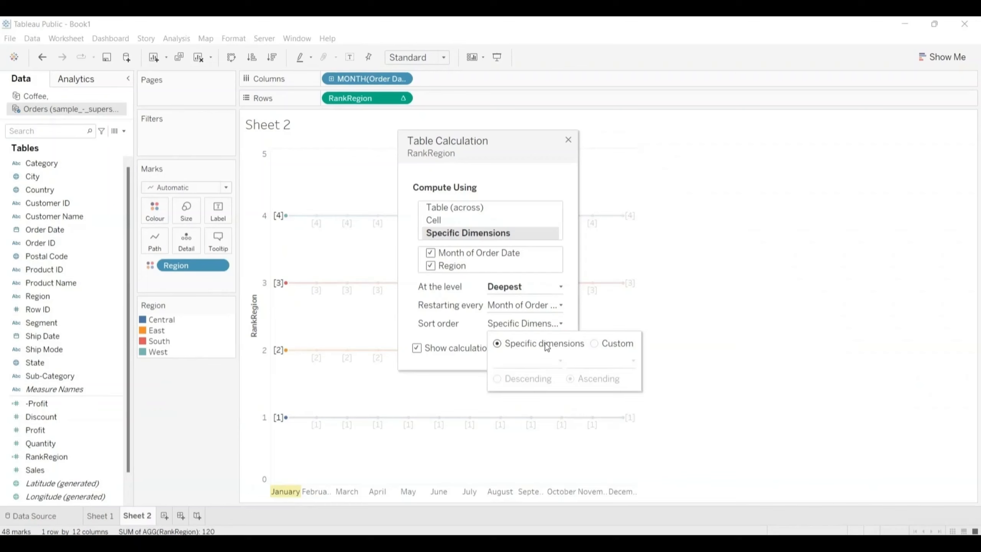
{"action": "left_click", "coordinate": [594, 343]}
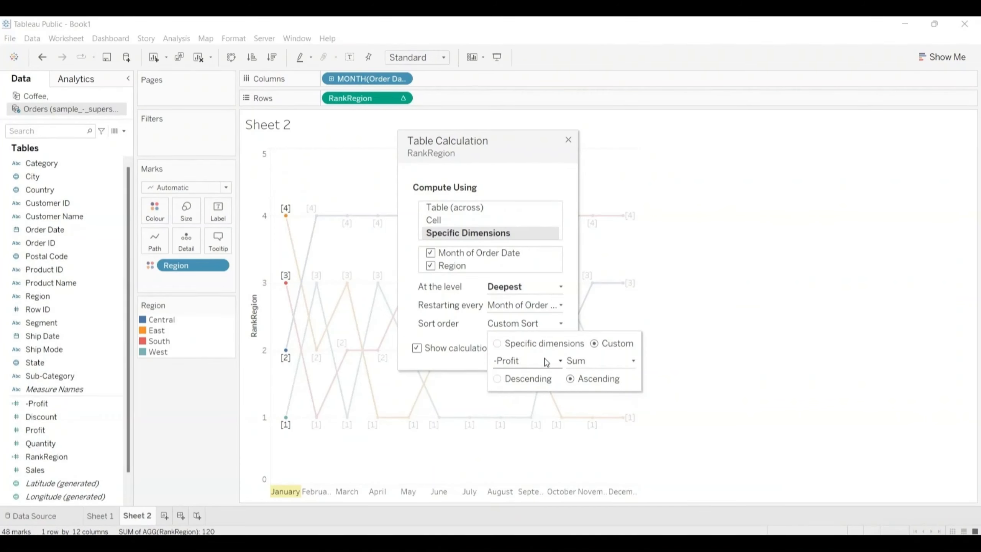
{"action": "left_click", "coordinate": [560, 361]}
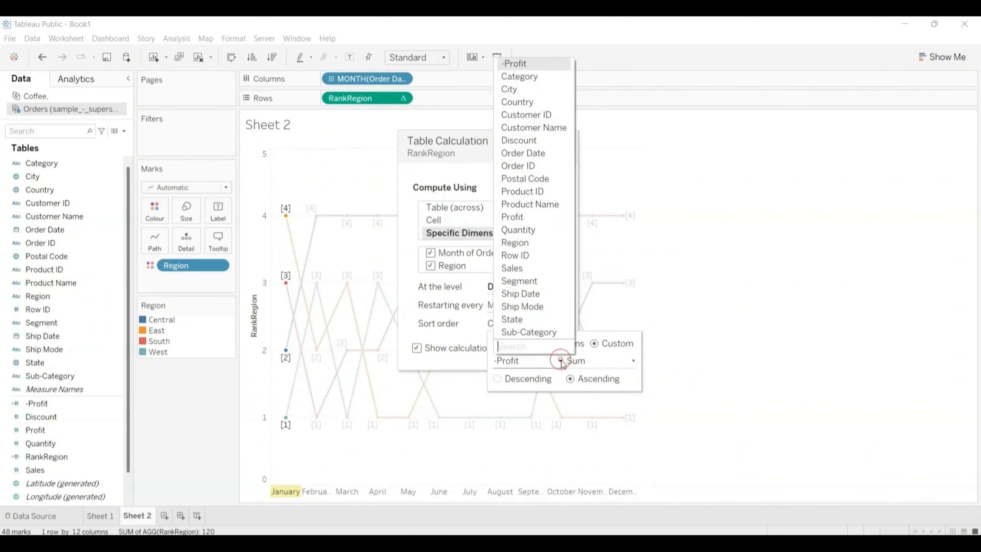
{"action": "left_click", "coordinate": [517, 218]}
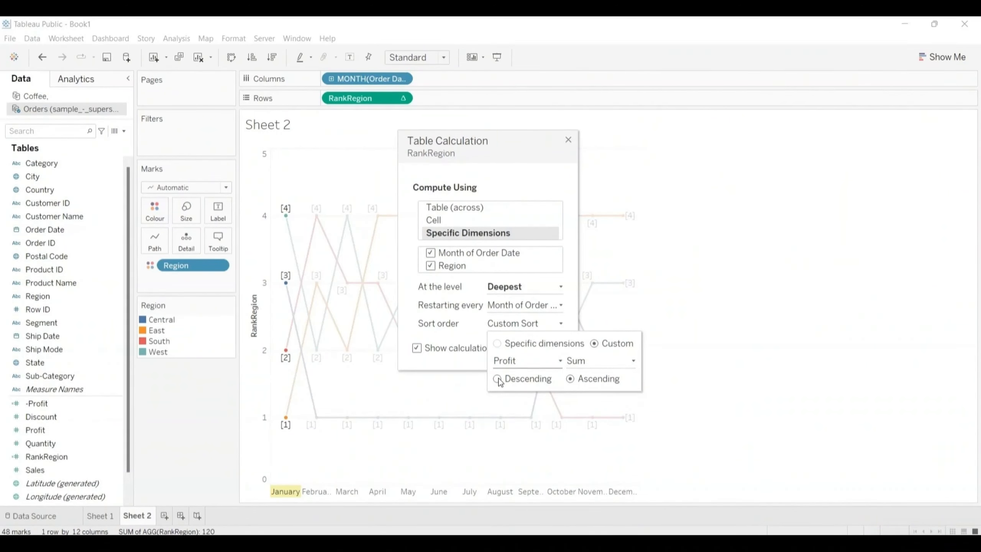
{"action": "left_click", "coordinate": [498, 379]}
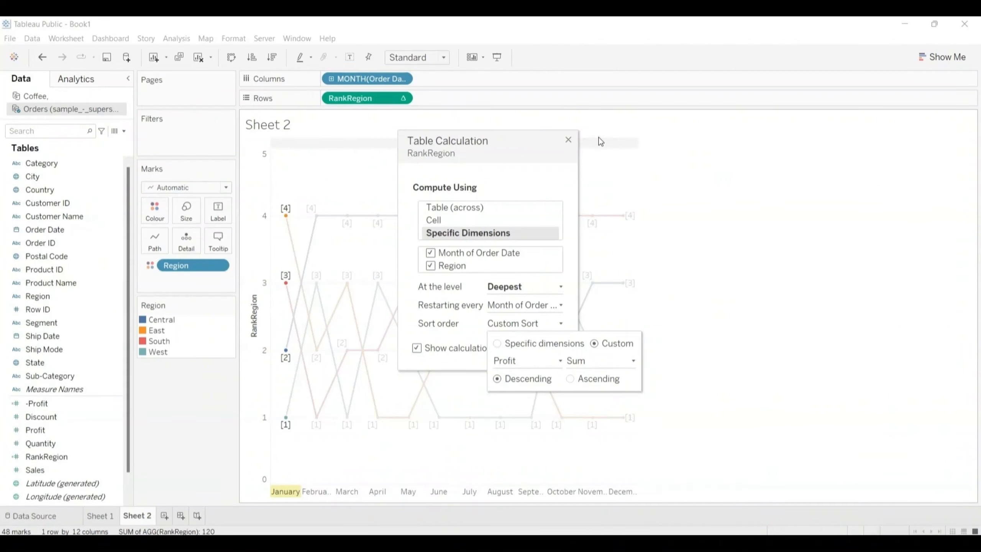
{"action": "left_click", "coordinate": [568, 140]}
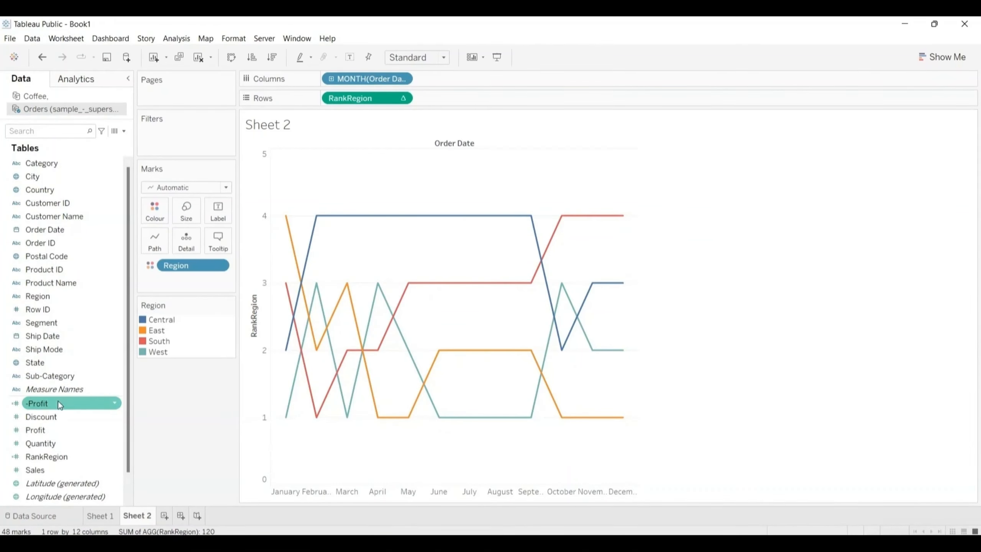
Step: Label the points of the region rank lines with their Profit value
{"action": "left_click_drag", "start_coordinate": [45, 429], "coordinate": [219, 210]}
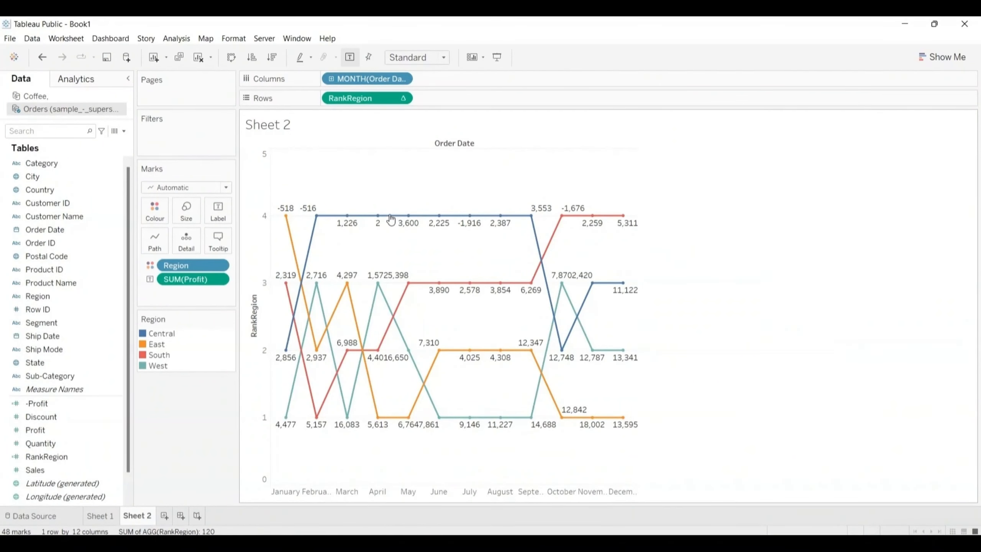
{"action": "mouse_move", "coordinate": [288, 219]}
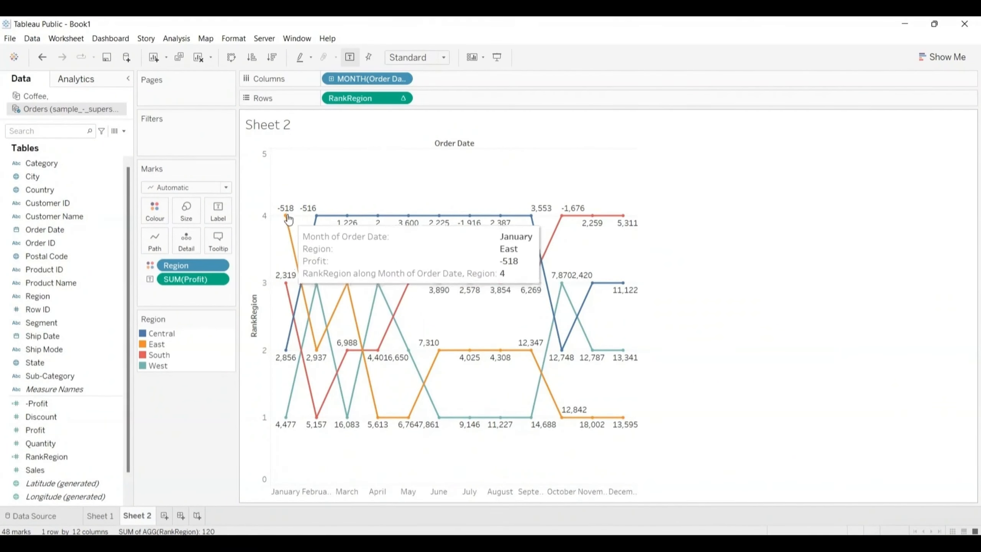
{"action": "mouse_move", "coordinate": [319, 352]}
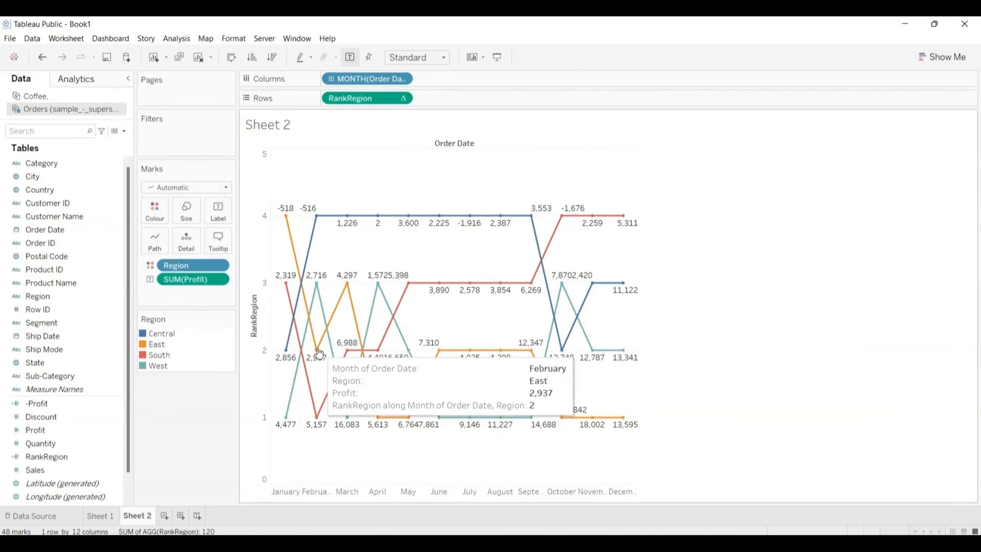
{"action": "mouse_move", "coordinate": [344, 296]}
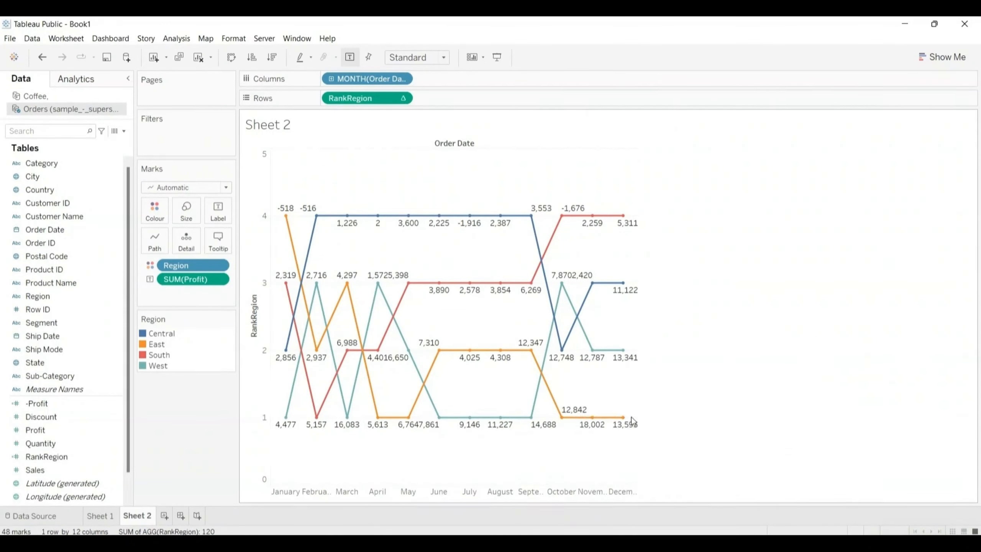
{"action": "mouse_move", "coordinate": [633, 424]}
{"action": "mouse_move", "coordinate": [279, 423]}
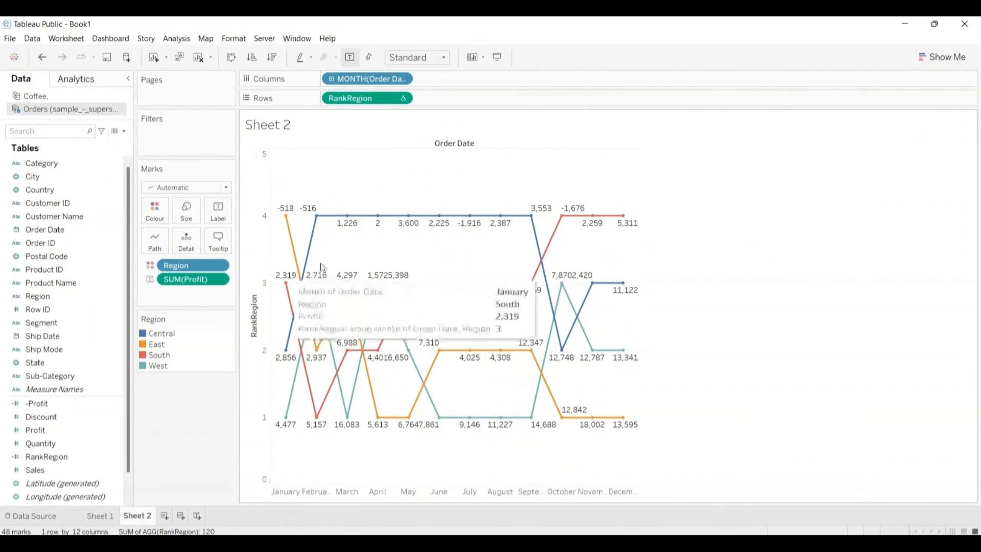
{"action": "mouse_move", "coordinate": [302, 312]}
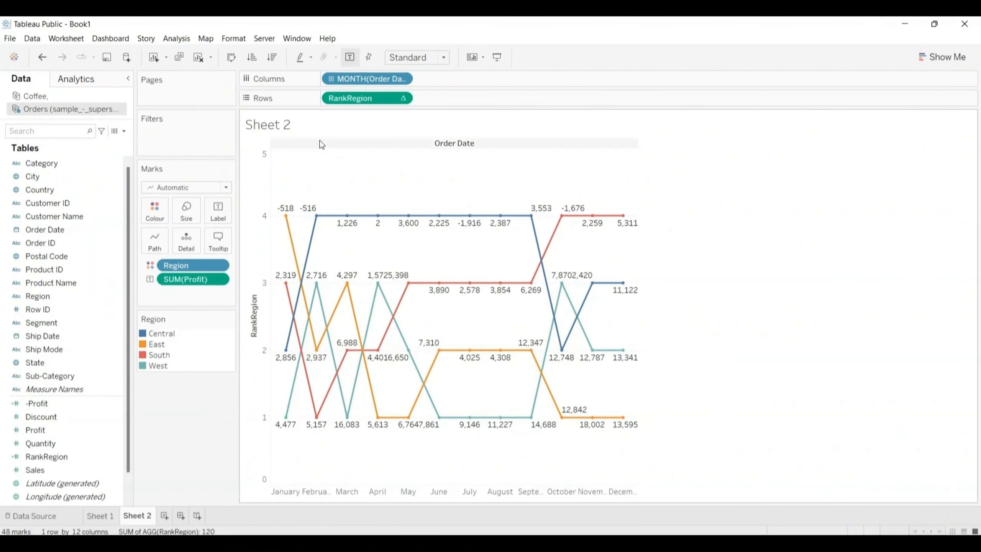
Step: Replace the sheet name placeholder in Sheet 2's title with "Bump chart"
{"action": "left_click", "coordinate": [313, 131]}
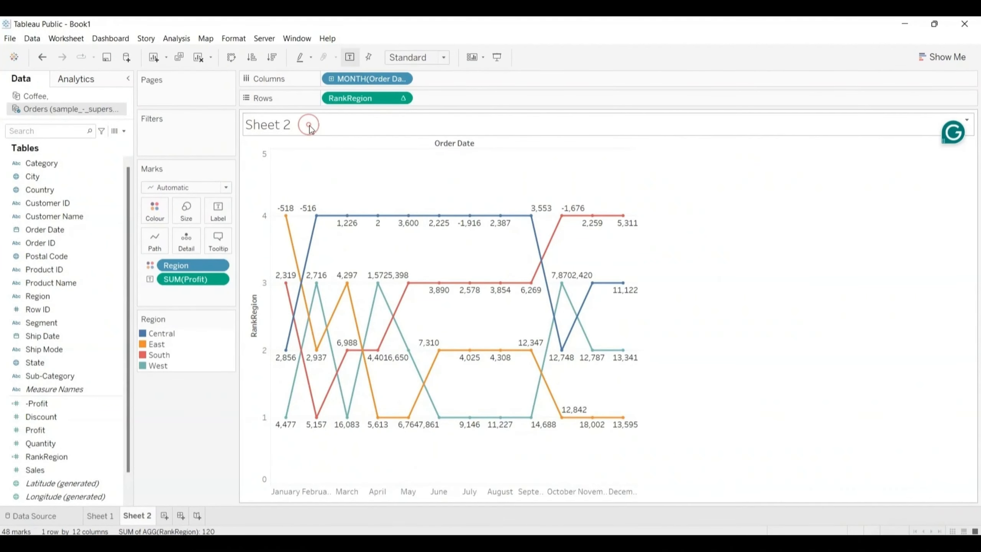
{"action": "double_click", "coordinate": [309, 127]}
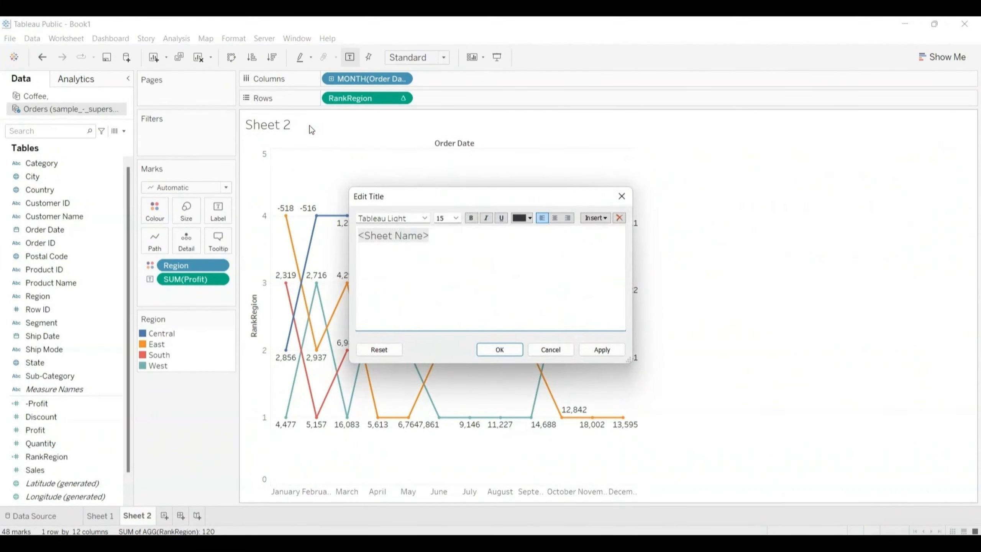
{"action": "key", "text": "shift+Right"}
{"action": "key", "text": "shift+Right"}
{"action": "key", "text": "shift+Right"}
{"action": "key", "text": "shift+Right"}
{"action": "key", "text": "shift+Right"}
{"action": "key", "text": "shift+Right"}
{"action": "key", "text": "shift+Right"}
{"action": "key", "text": "shift+Right"}
{"action": "key", "text": "shift+Right"}
{"action": "key", "text": "shift+Right"}
{"action": "key", "text": "shift+Right"}
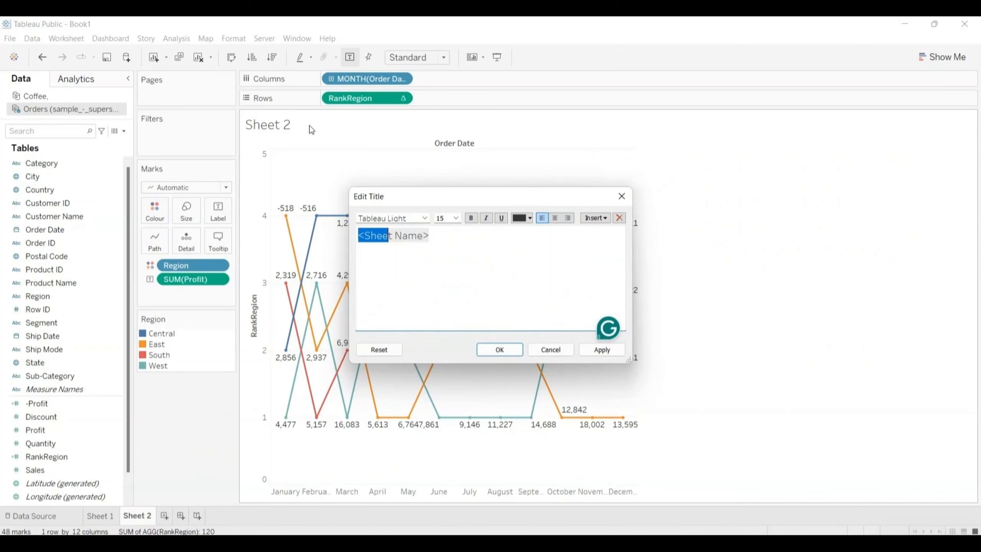
{"action": "key", "text": "shift+Right"}
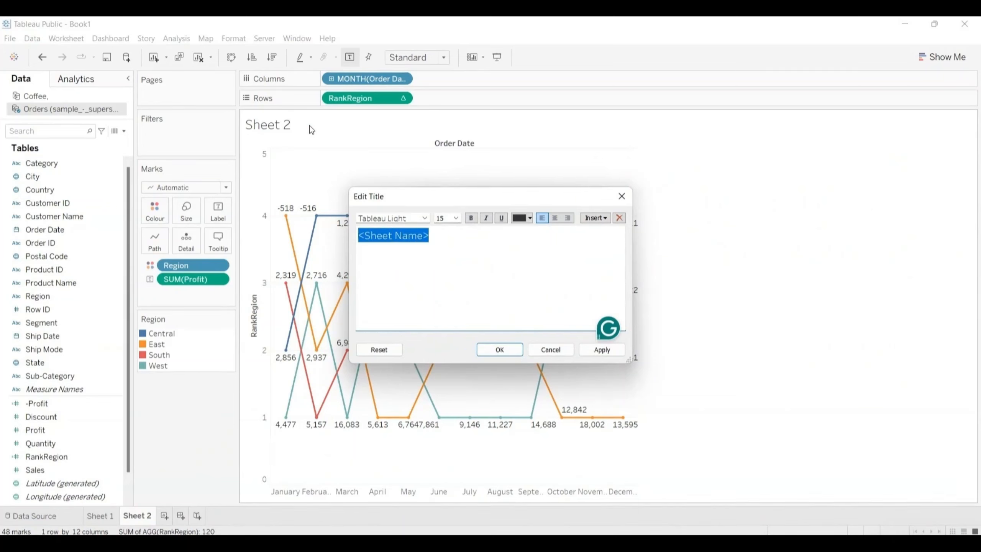
{"action": "key", "text": "BackSpace"}
{"action": "type", "text": "Bump"}
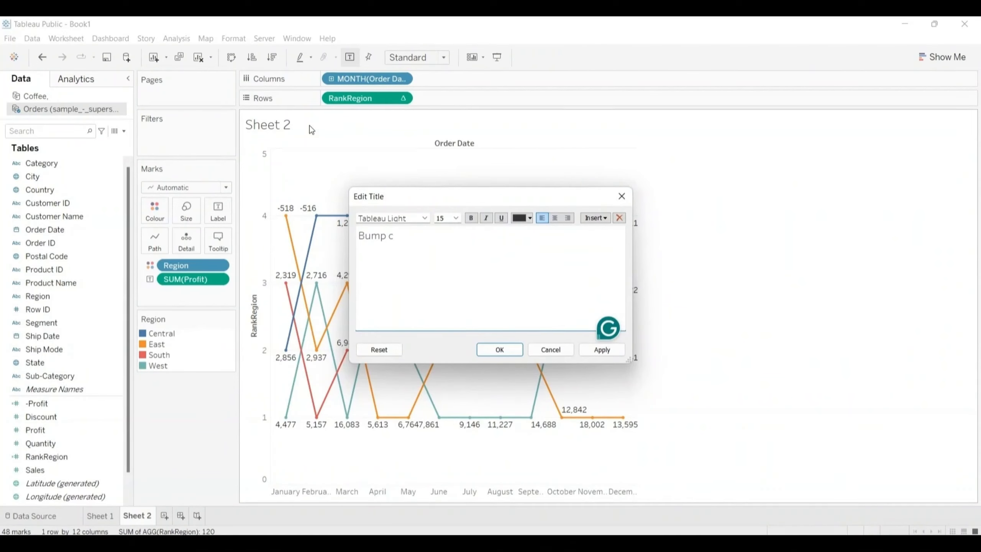
{"action": "type", "text": " chart"}
Step: Apply the title and reuse its text to rename the Sheet 2 worksheet as "Bump chart"
{"action": "key", "text": "shift+Left"}
{"action": "key", "text": "shift+Left"}
{"action": "key", "text": "shift+Left"}
{"action": "key", "text": "shift+Left"}
{"action": "key", "text": "shift+Left"}
{"action": "key", "text": "shift+Left"}
{"action": "key", "text": "shift+Left"}
{"action": "key", "text": "shift+Left"}
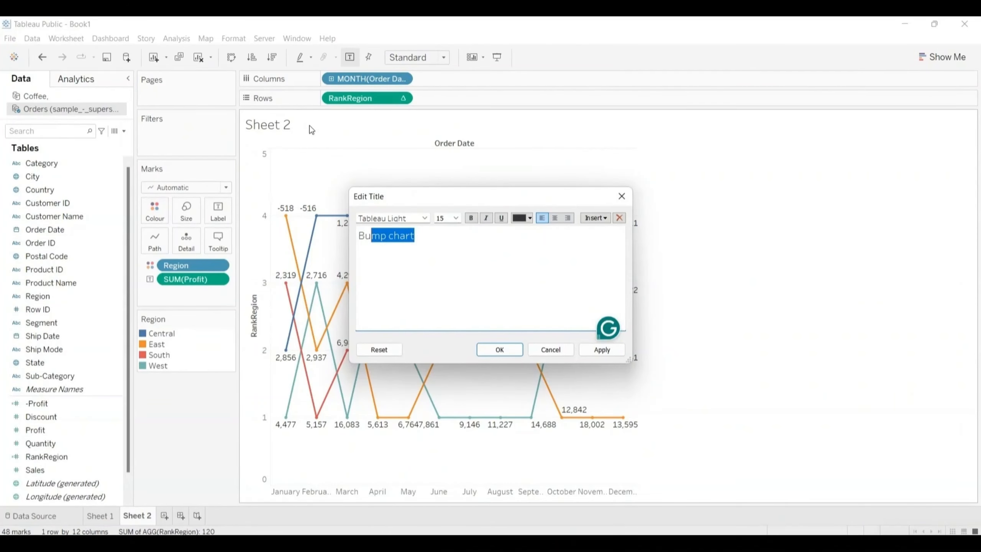
{"action": "key", "text": "shift+Left"}
{"action": "key", "text": "shift+Left"}
{"action": "key", "text": "ctrl+c"}
{"action": "left_click", "coordinate": [499, 350]}
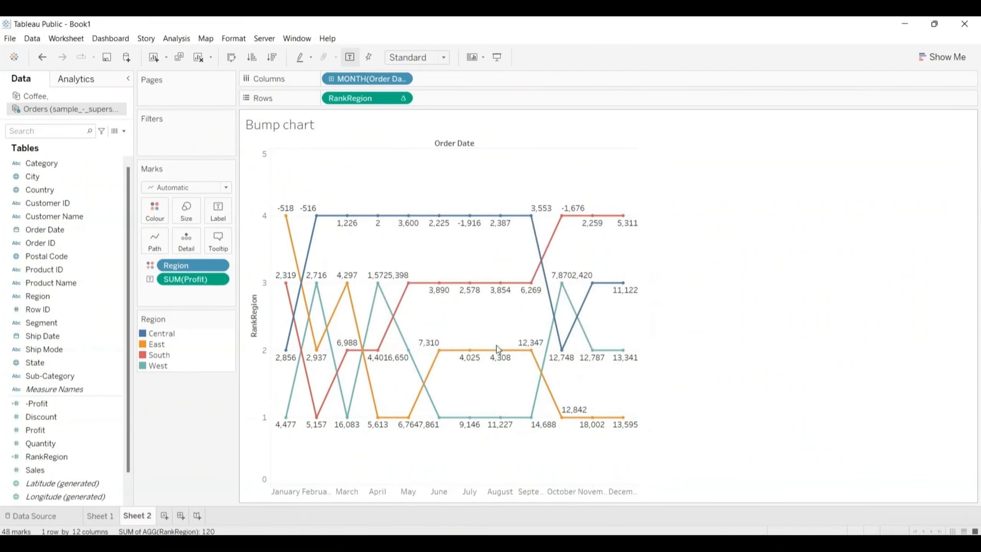
{"action": "double_click", "coordinate": [145, 516]}
{"action": "key", "text": "ctrl+v"}
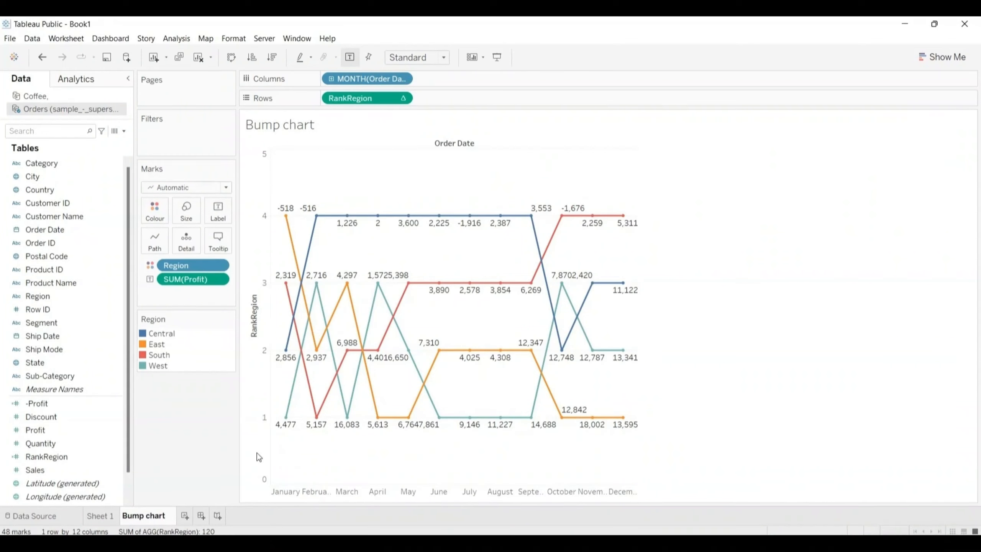
Step: Rename the Sheet 1 worksheet as "Water Fall Chart" by reusing its title text, and return to the Bump chart worksheet
{"action": "left_click", "coordinate": [100, 516]}
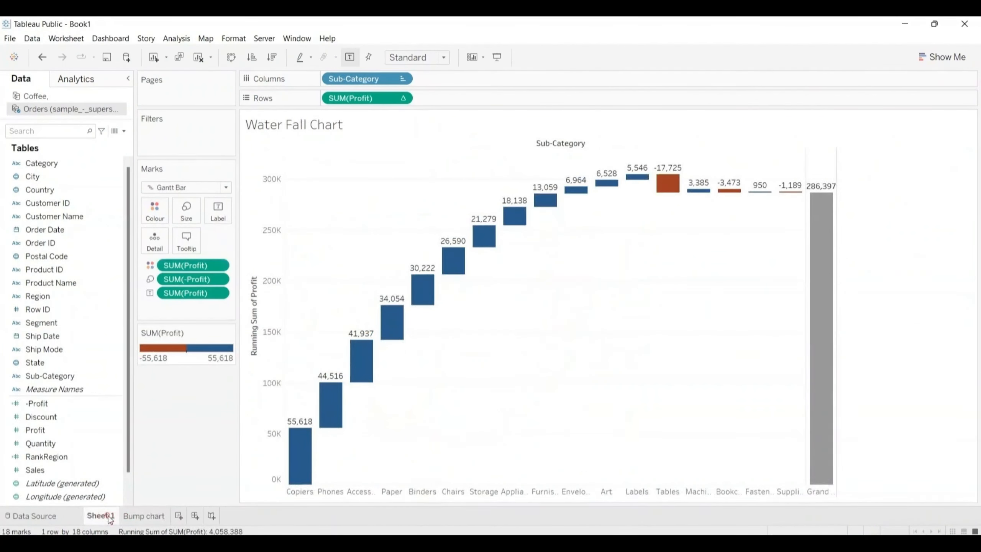
{"action": "double_click", "coordinate": [342, 124]}
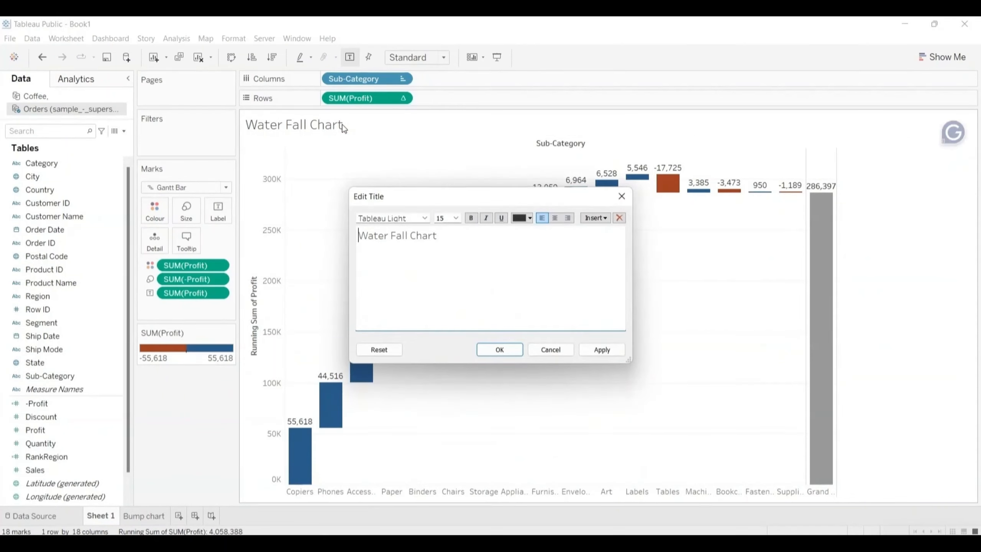
{"action": "key", "text": "ctrl+a"}
{"action": "key", "text": "ctrl+c"}
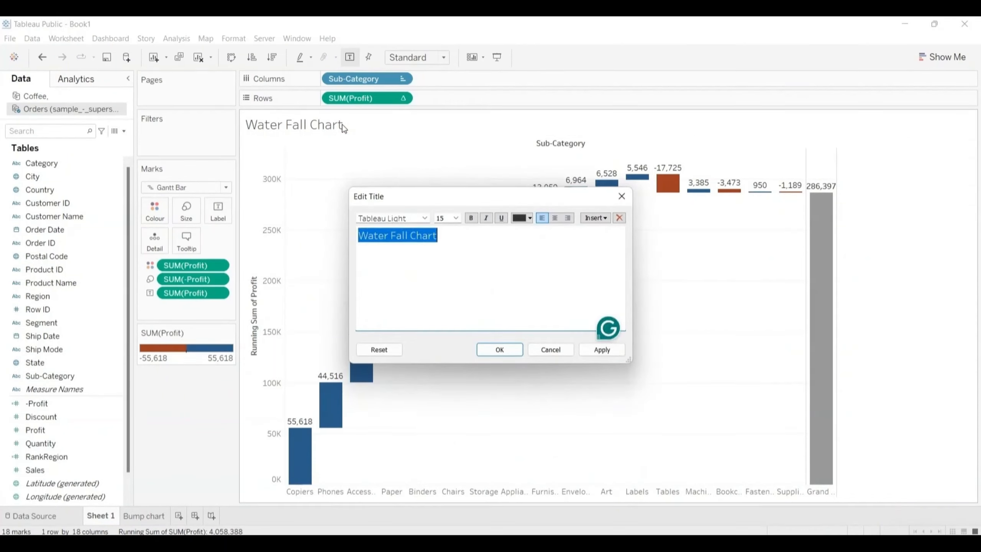
{"action": "left_click", "coordinate": [500, 350]}
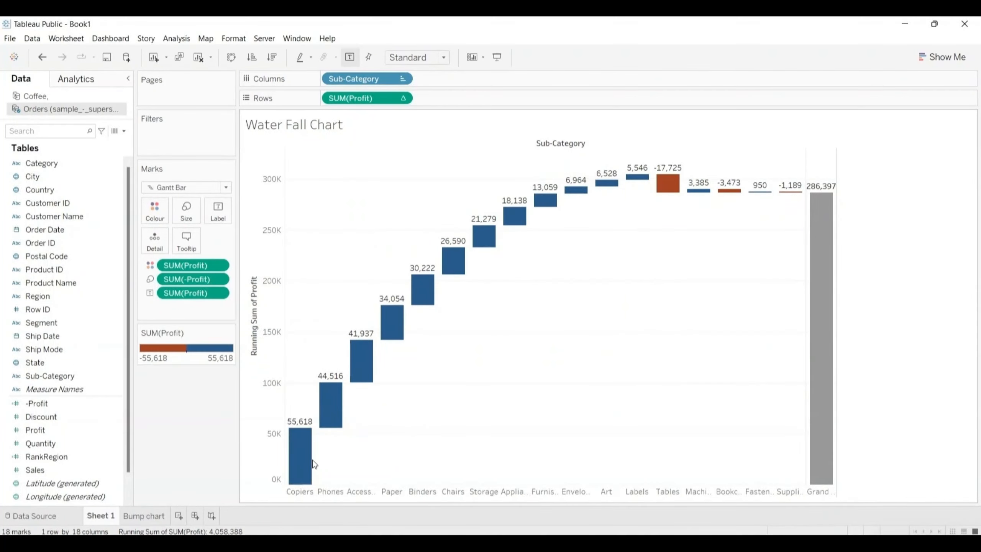
{"action": "double_click", "coordinate": [108, 515]}
{"action": "key", "text": "ctrl+v"}
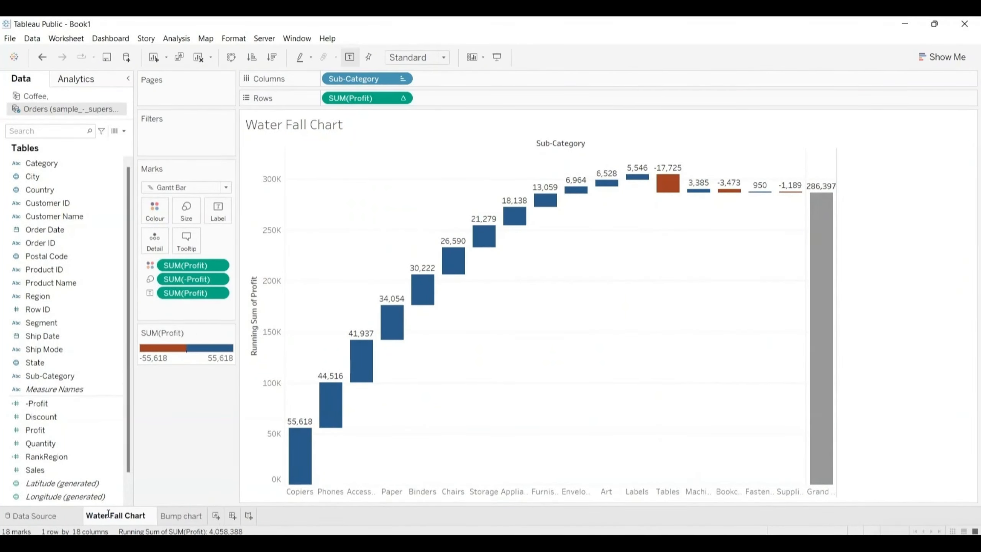
{"action": "left_click", "coordinate": [176, 516]}
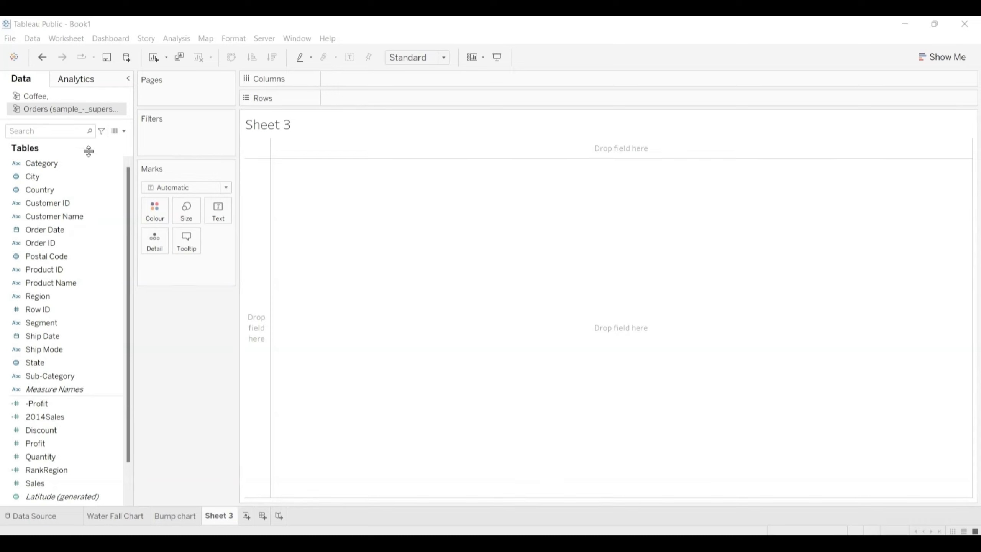
Step: Open the available commands for the 2014Sales calculated field of the Orders data source
{"action": "left_click", "coordinate": [90, 185]}
{"action": "left_click", "coordinate": [100, 227]}
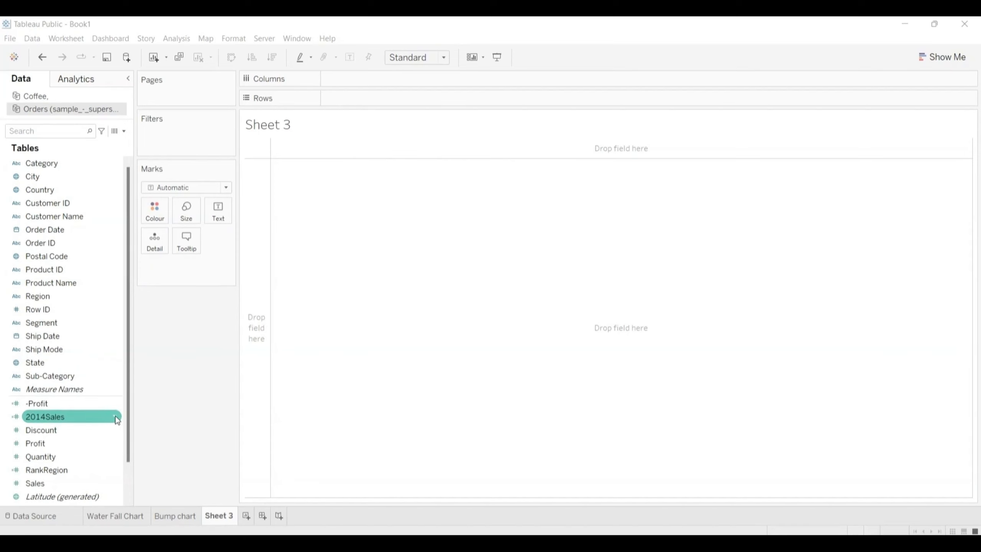
{"action": "left_click", "coordinate": [115, 417]}
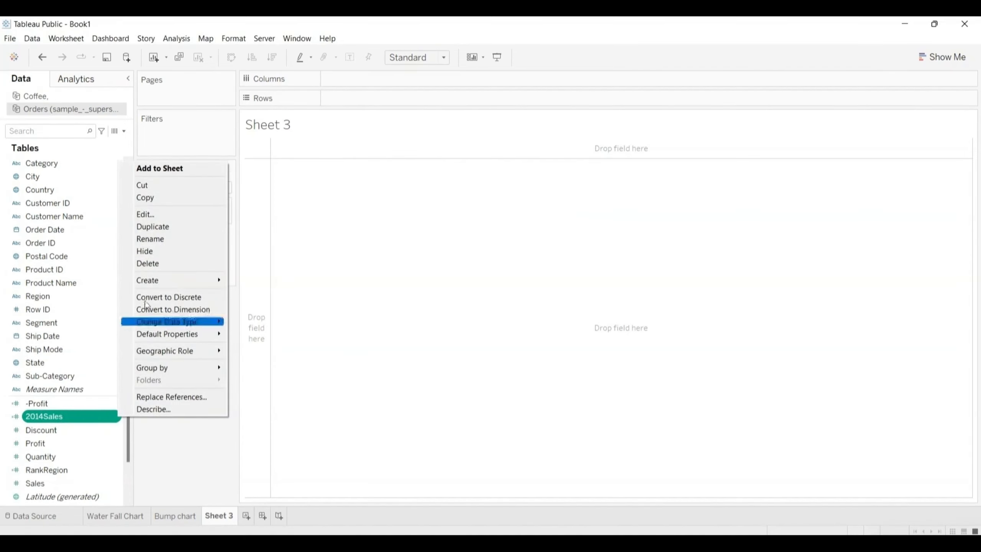
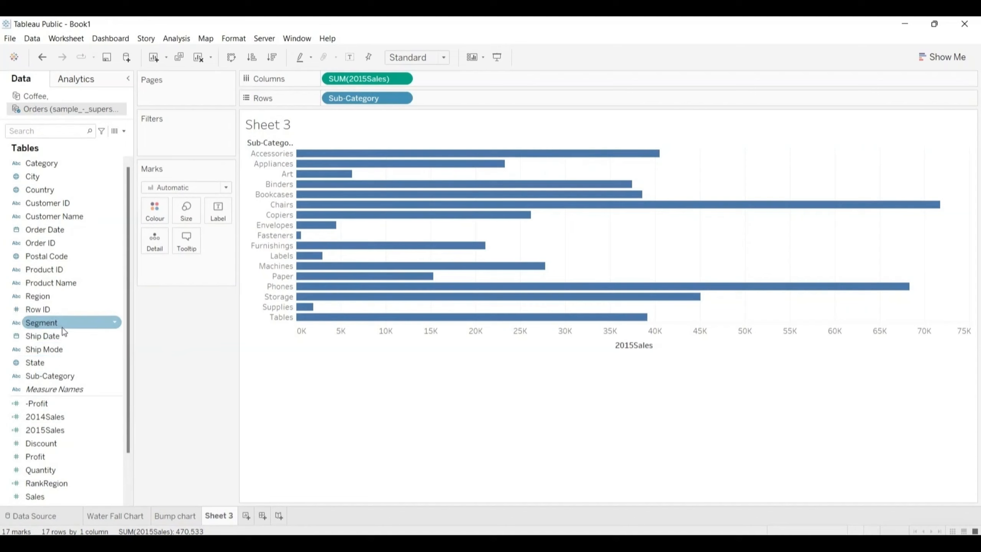
Step: Add the 2014Sales field as a detail of the marks in Sheet 3
{"action": "left_click", "coordinate": [47, 419]}
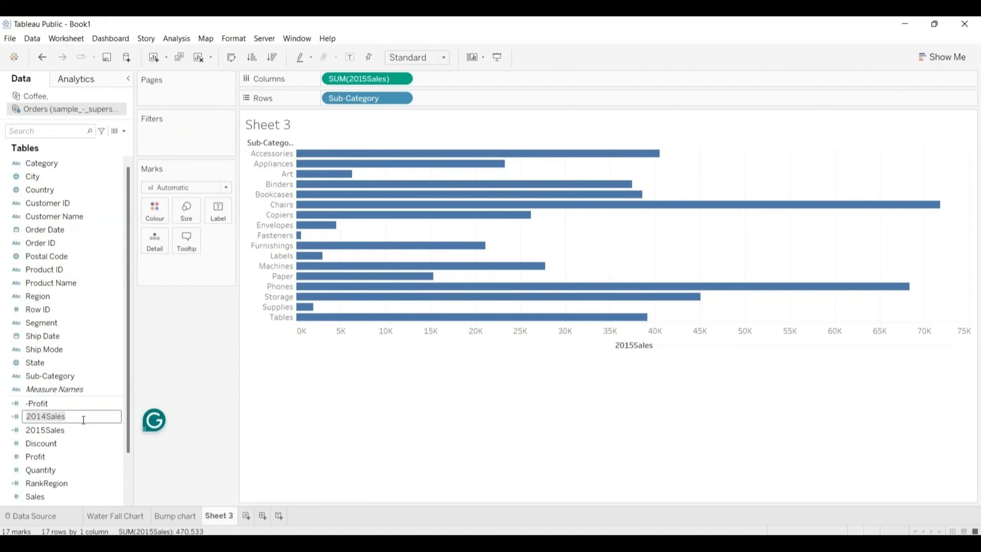
{"action": "key", "text": "Return"}
{"action": "left_click_drag", "start_coordinate": [79, 415], "coordinate": [162, 244]}
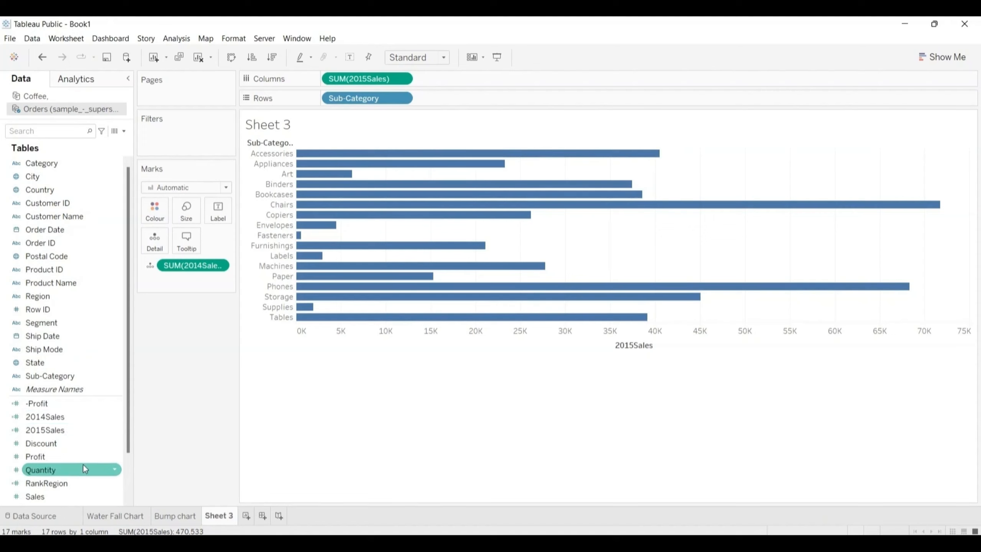
Step: Add a per-cell reference line to the 2015Sales axis based on the average of SUM(2014Sales)
{"action": "left_click", "coordinate": [80, 79]}
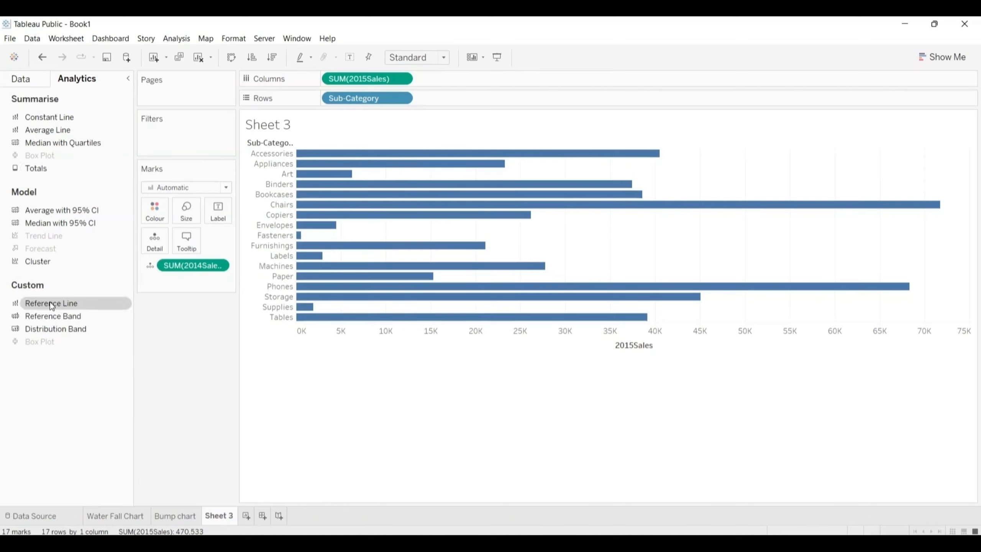
{"action": "left_click_drag", "start_coordinate": [52, 304], "coordinate": [415, 148]}
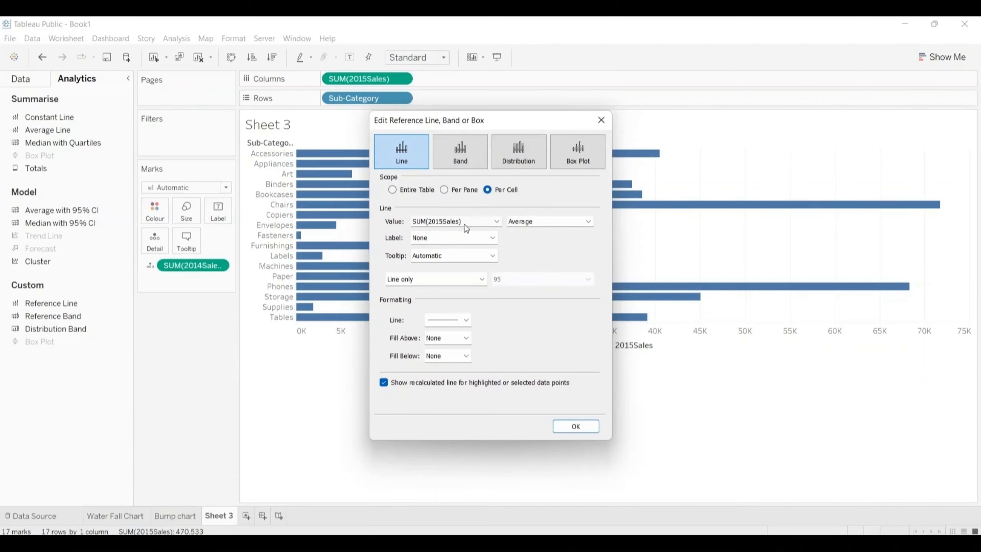
{"action": "left_click", "coordinate": [497, 221]}
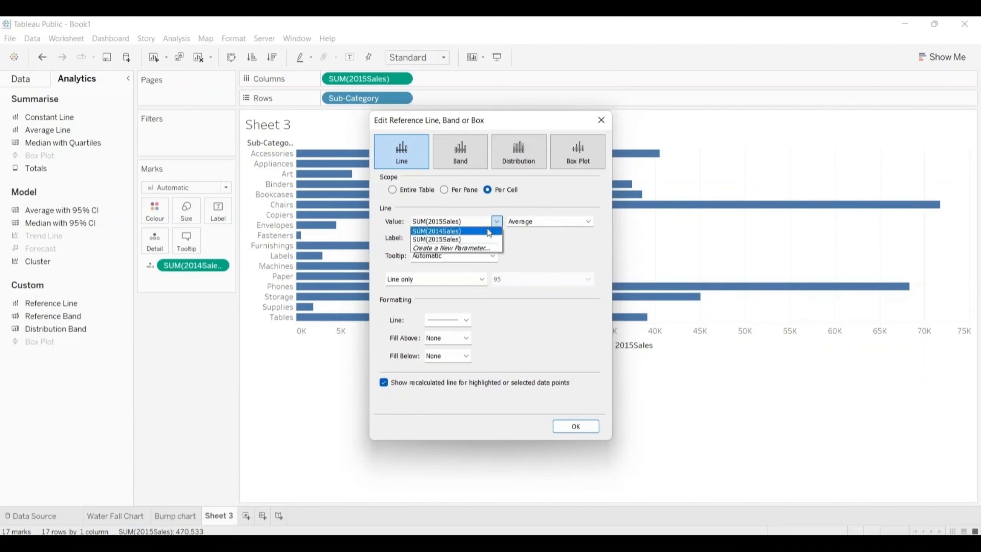
{"action": "left_click", "coordinate": [461, 231]}
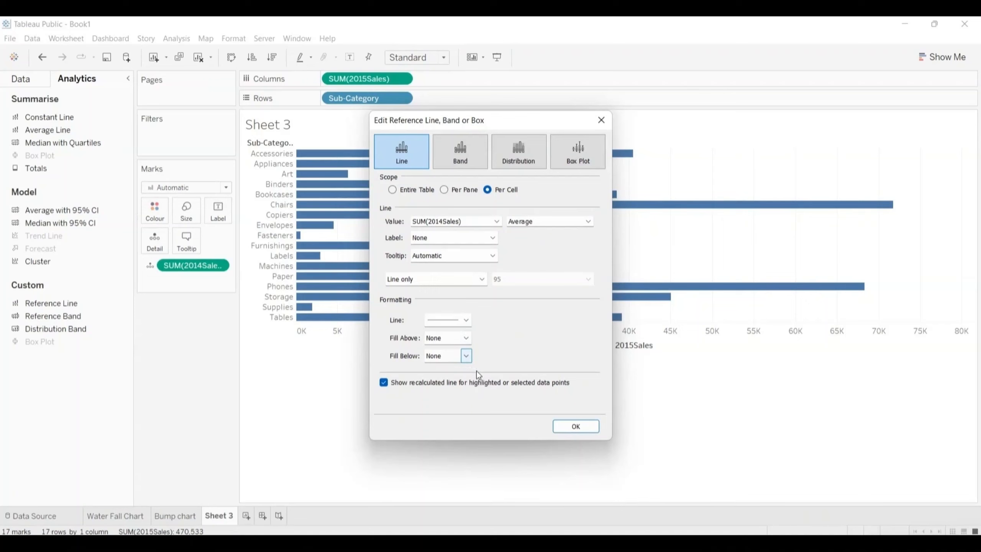
Step: Format the reference line in orange with the third line thickness and apply it
{"action": "left_click", "coordinate": [467, 320]}
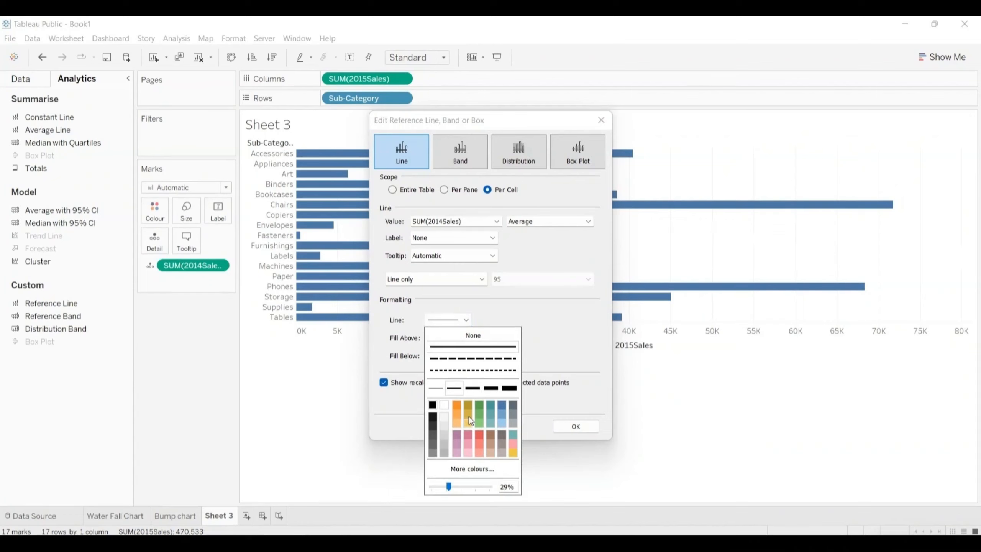
{"action": "left_click", "coordinate": [458, 407]}
{"action": "left_click", "coordinate": [478, 389]}
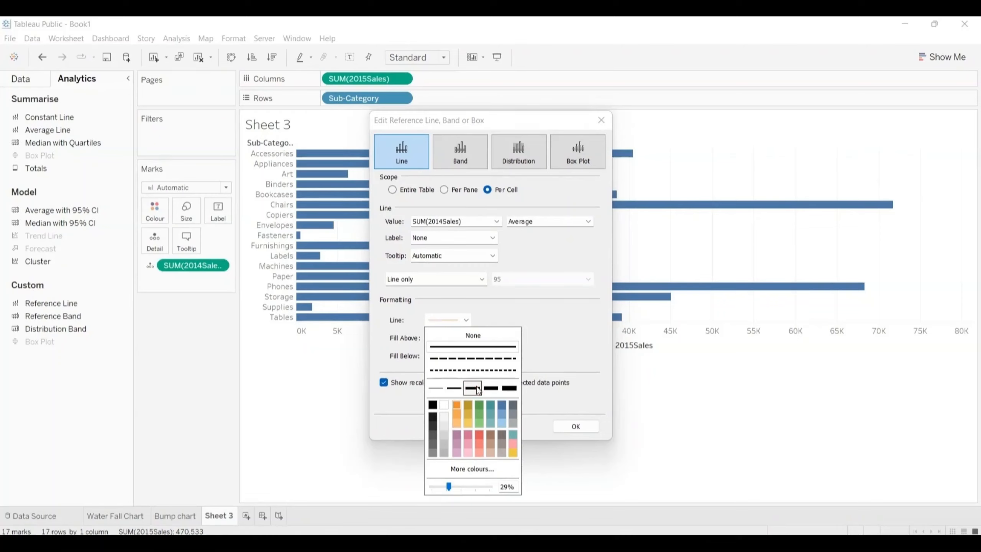
{"action": "left_click", "coordinate": [580, 346]}
{"action": "left_click", "coordinate": [571, 426]}
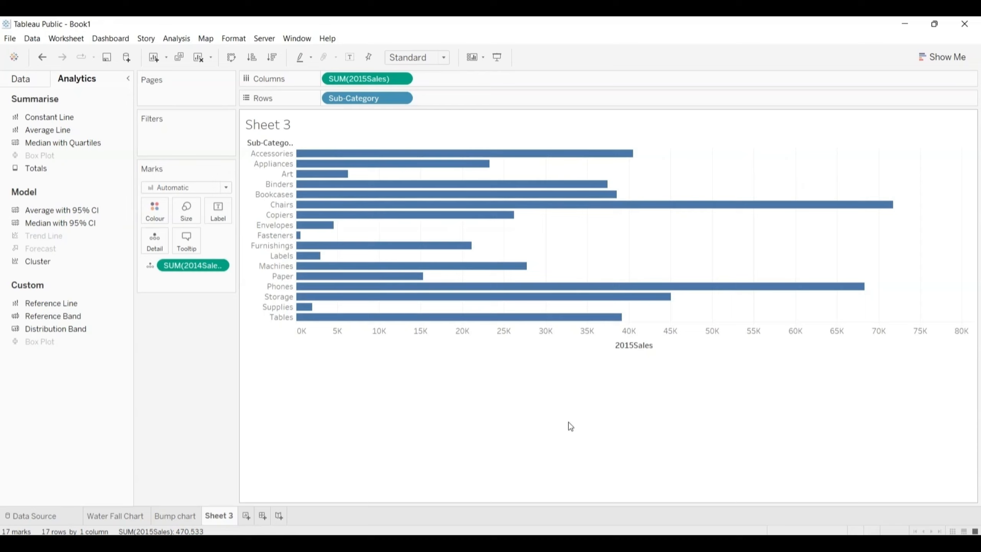
Step: Add another reference line to the bar chart, scoped per cell and based on SUM(2014Sales)
{"action": "mouse_move", "coordinate": [501, 218]}
{"action": "mouse_move", "coordinate": [524, 155]}
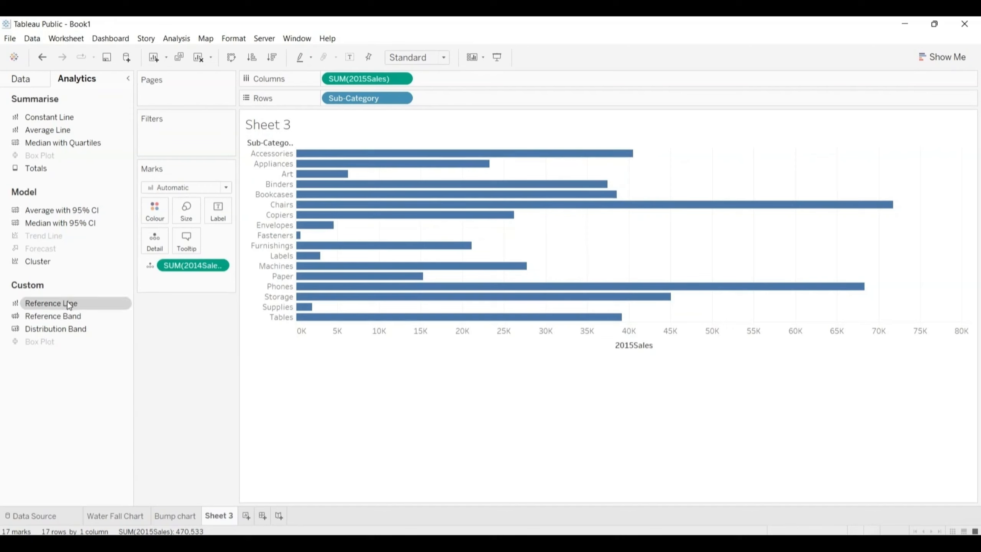
{"action": "left_click_drag", "start_coordinate": [67, 301], "coordinate": [437, 154]}
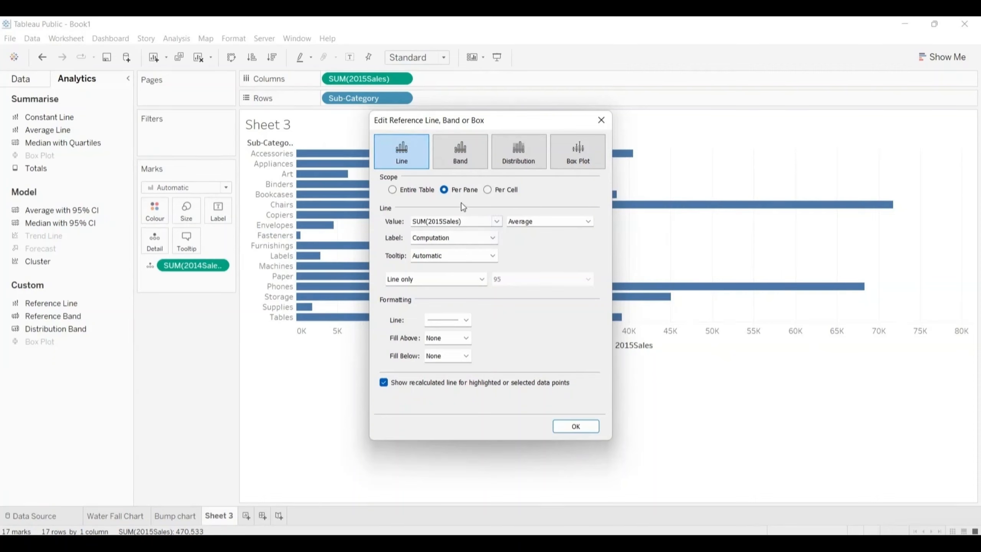
{"action": "left_click", "coordinate": [488, 189]}
{"action": "left_click", "coordinate": [496, 222]}
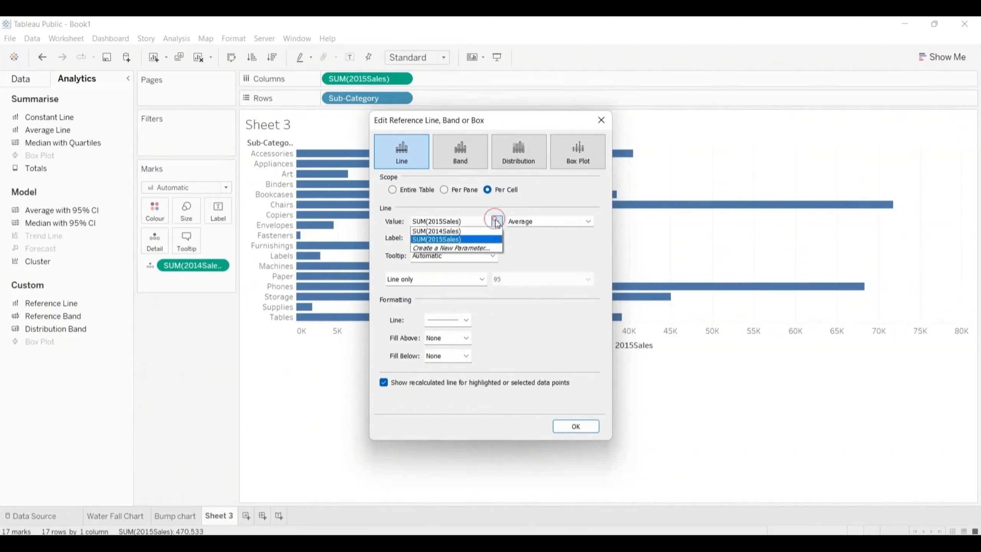
{"action": "left_click", "coordinate": [470, 232]}
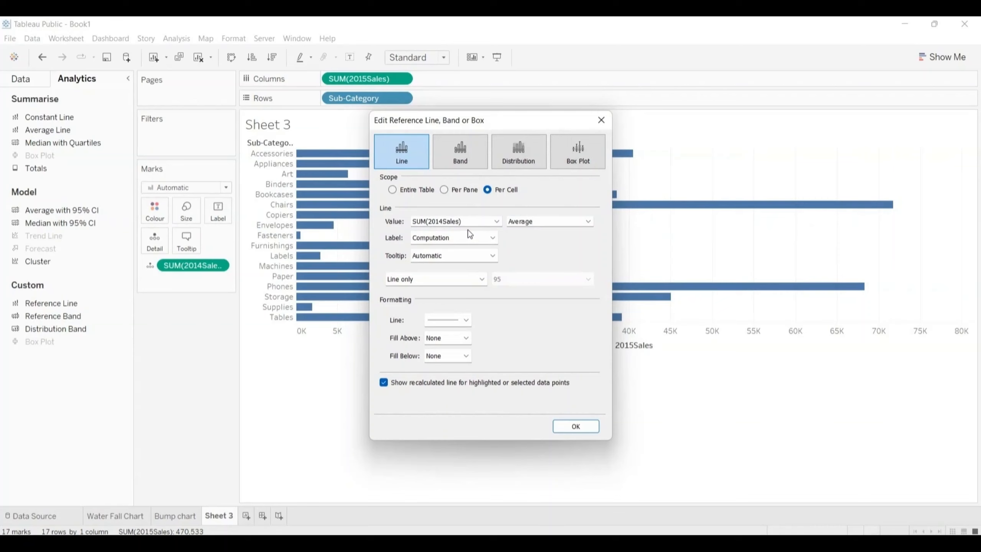
Step: Set the reference line's aggregation to Sum and its label to None, keeping the Automatic tooltip
{"action": "left_click", "coordinate": [493, 238]}
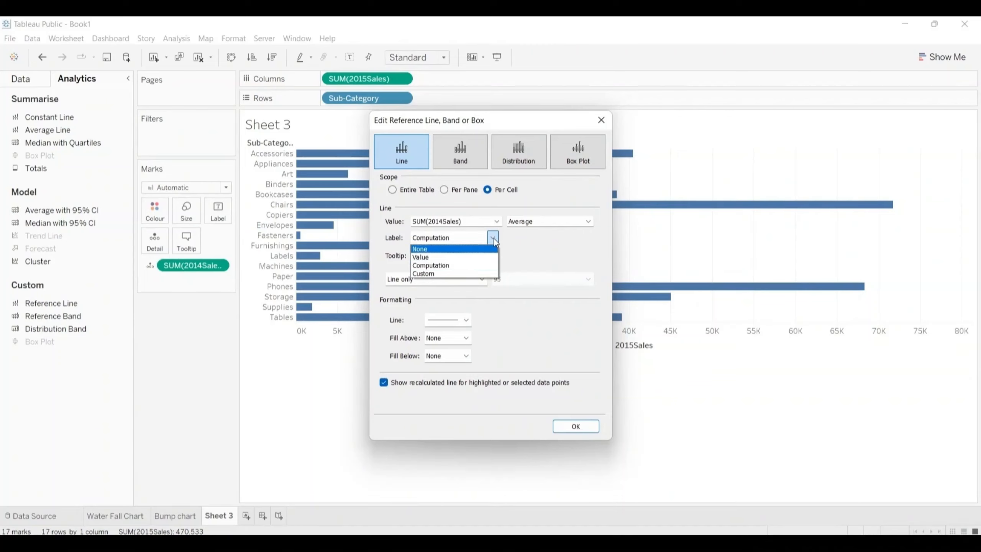
{"action": "left_click", "coordinate": [589, 221]}
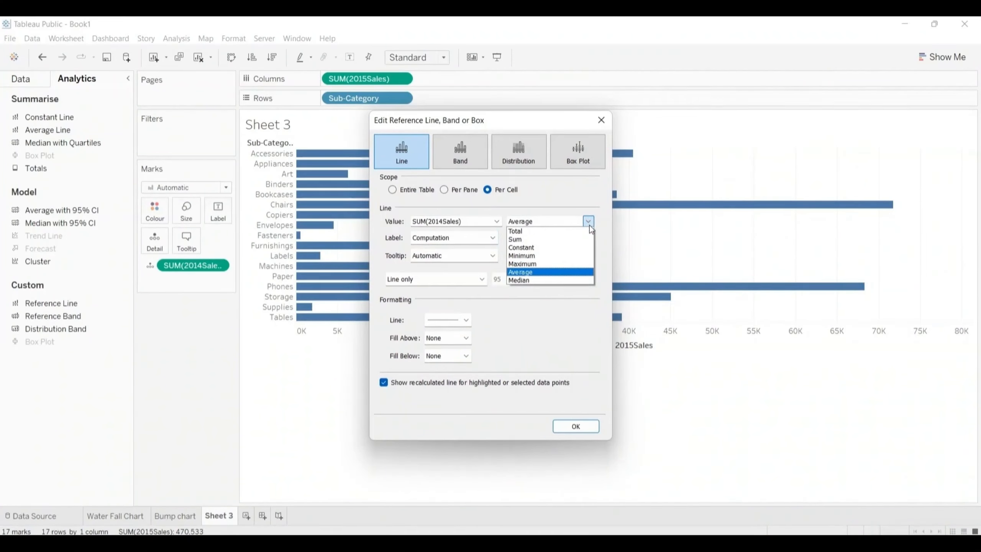
{"action": "left_click", "coordinate": [538, 241]}
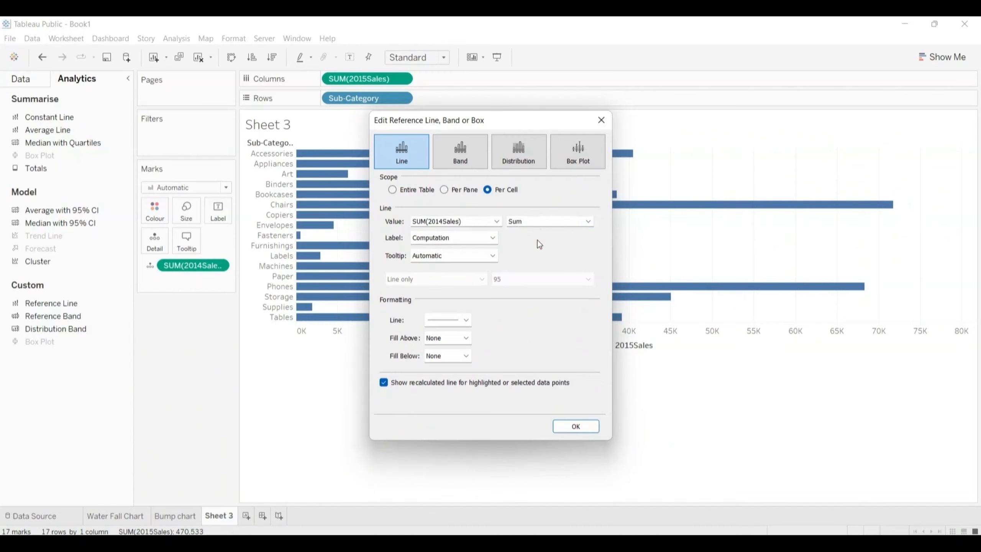
{"action": "left_click", "coordinate": [492, 238]}
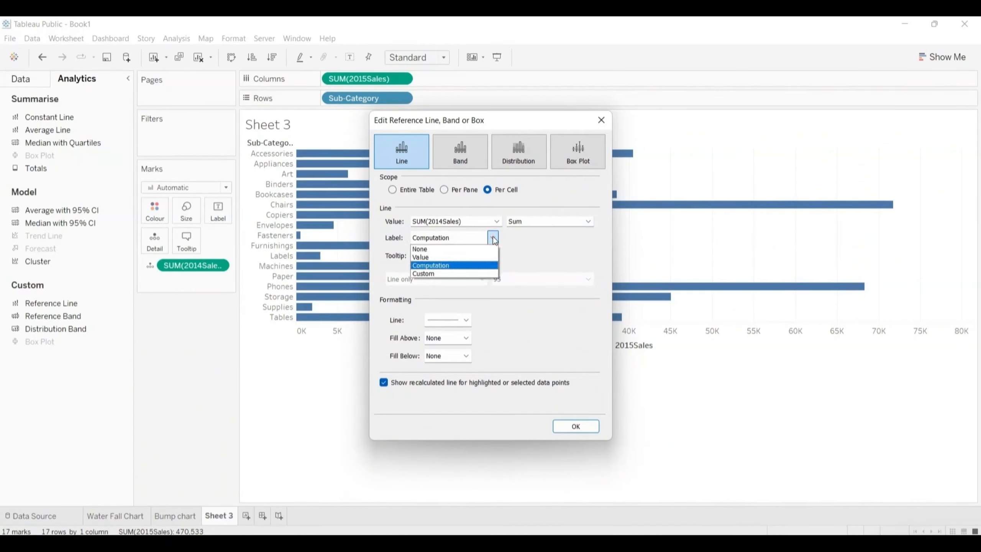
{"action": "left_click", "coordinate": [425, 250]}
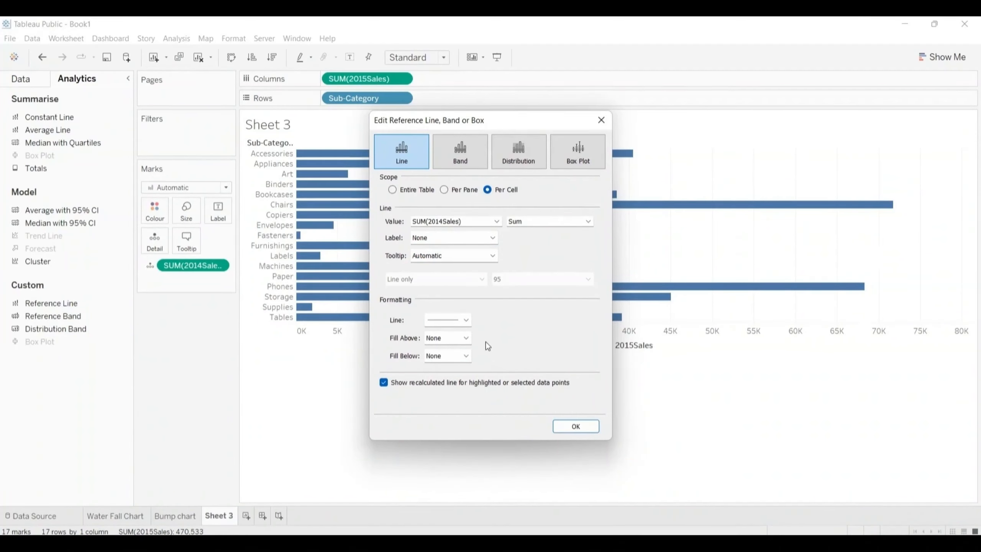
{"action": "left_click", "coordinate": [492, 256]}
{"action": "left_click", "coordinate": [494, 257]}
Step: Format the reference line in red with the fourth line thickness and apply it
{"action": "left_click", "coordinate": [465, 319]}
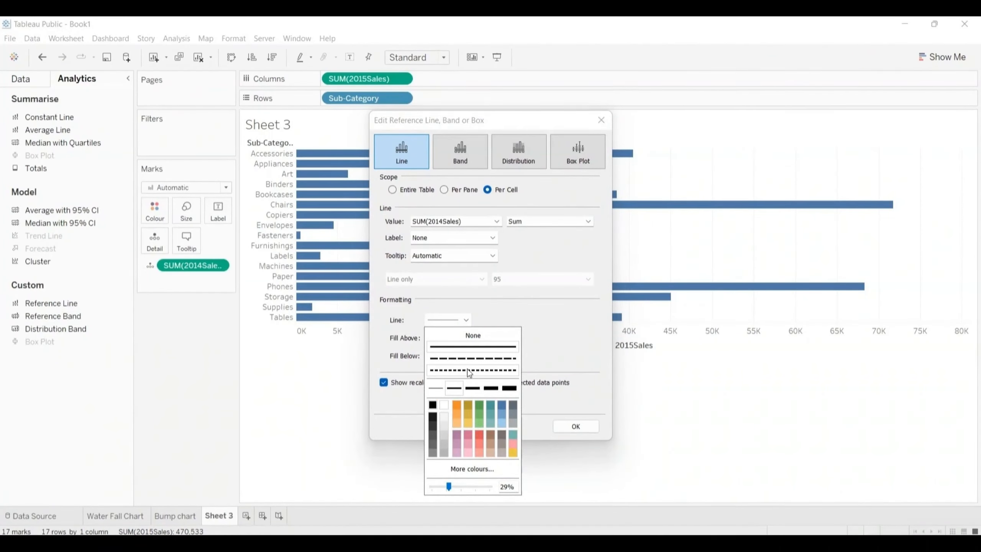
{"action": "left_click", "coordinate": [480, 434]}
{"action": "left_click", "coordinate": [432, 405]}
{"action": "left_click", "coordinate": [480, 435]}
{"action": "left_click", "coordinate": [473, 388]}
{"action": "left_click", "coordinate": [490, 388]}
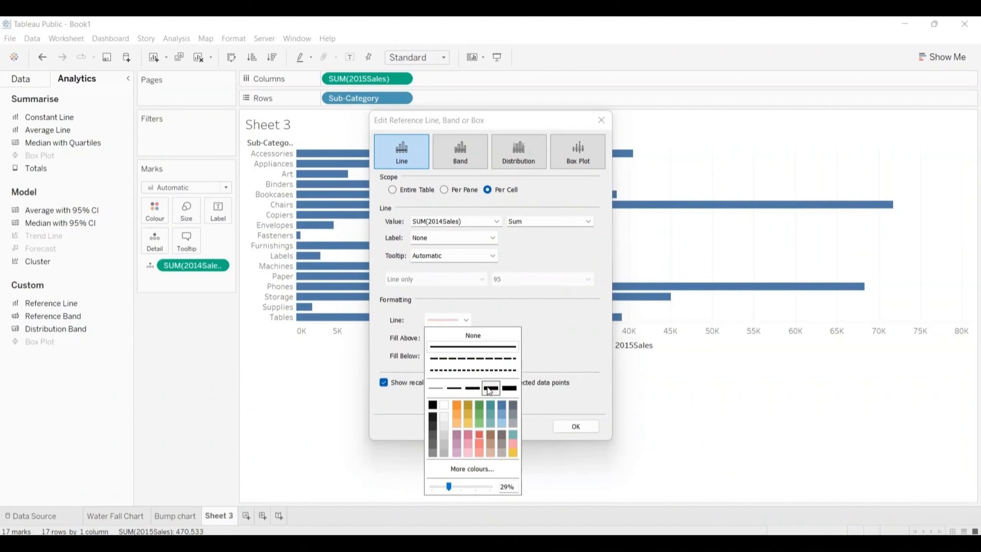
{"action": "left_click", "coordinate": [566, 426]}
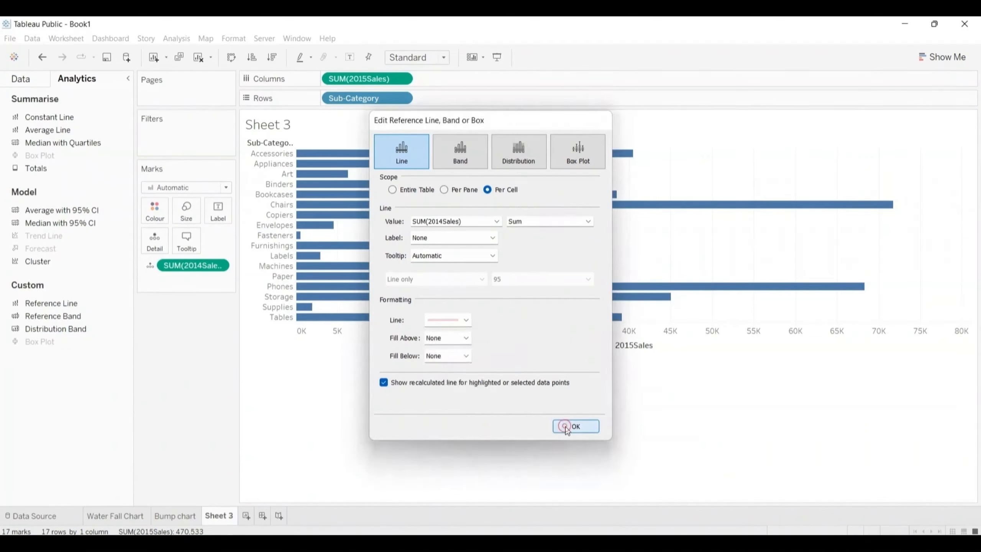
{"action": "left_click", "coordinate": [566, 426]}
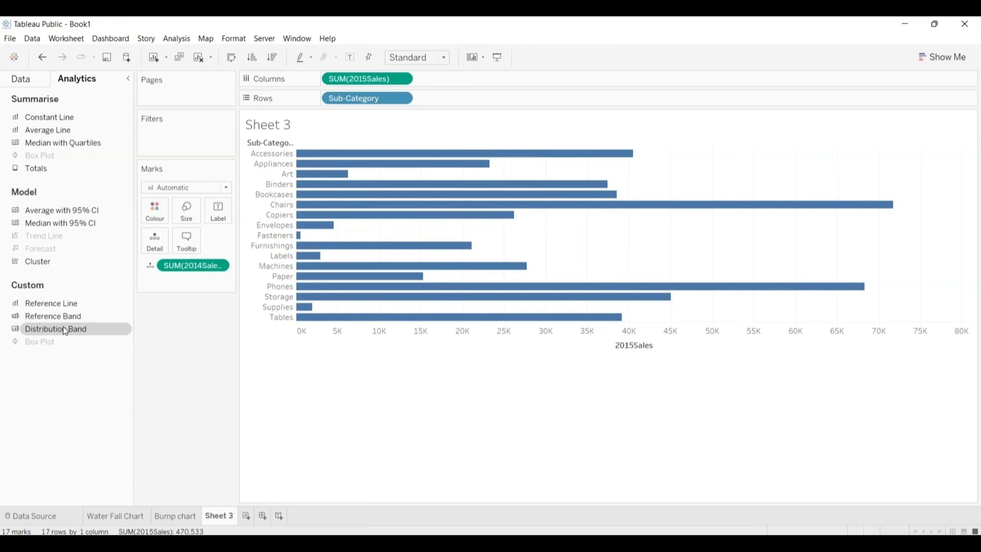
Step: Add a per-cell distribution band at 60% and 80% of the average 2014Sales, with Fill Below enabled
{"action": "mouse_move", "coordinate": [64, 330]}
{"action": "left_mouse_down"}
{"action": "mouse_move", "coordinate": [286, 196]}
{"action": "mouse_move", "coordinate": [424, 142]}
{"action": "mouse_move", "coordinate": [427, 150]}
{"action": "left_mouse_up"}
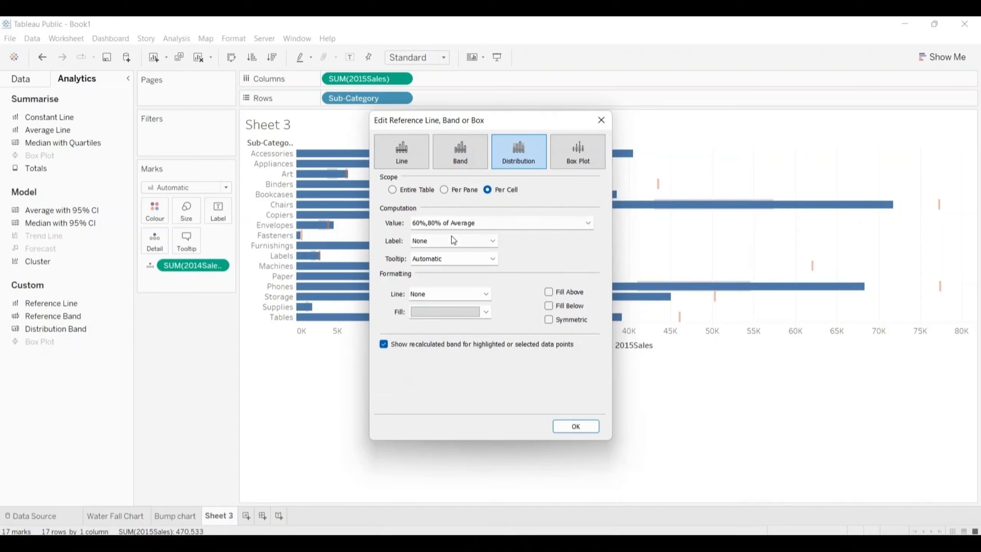
{"action": "left_click", "coordinate": [588, 223]}
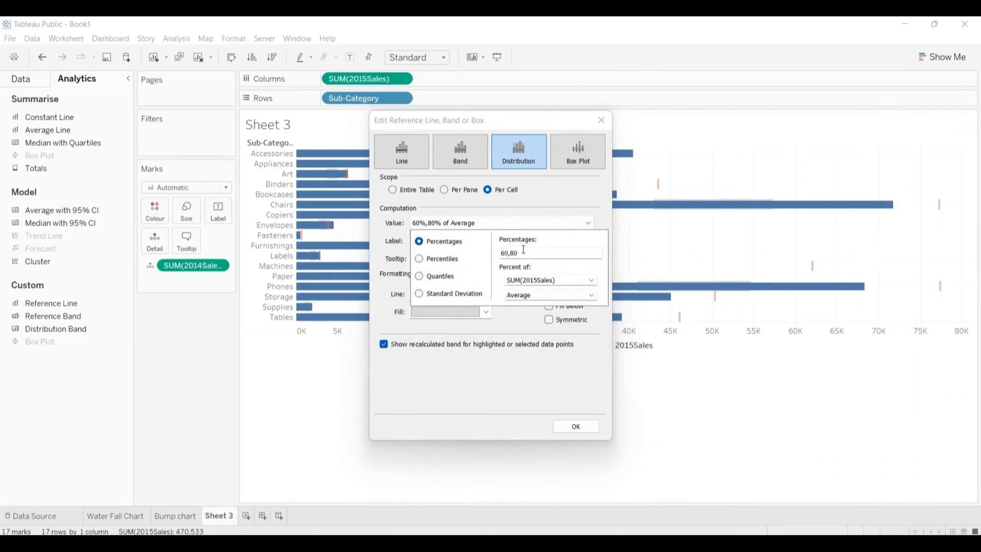
{"action": "left_click", "coordinate": [595, 279]}
{"action": "left_click", "coordinate": [561, 290]}
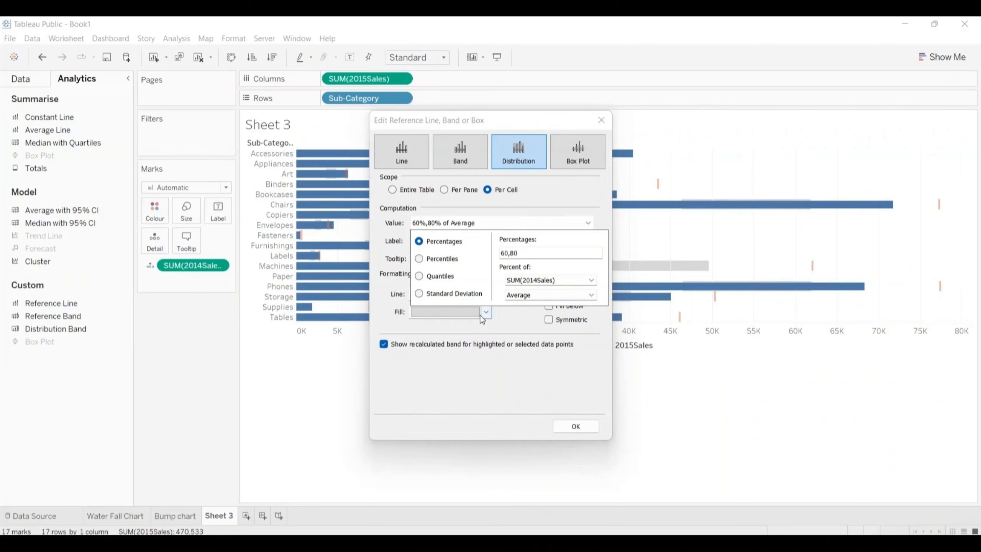
{"action": "left_click", "coordinate": [559, 402]}
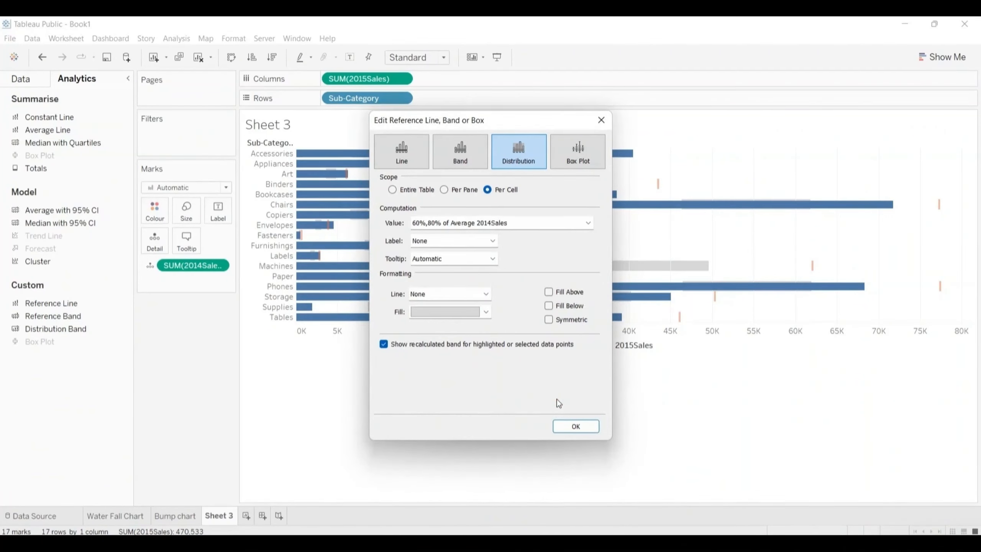
{"action": "left_click", "coordinate": [549, 306]}
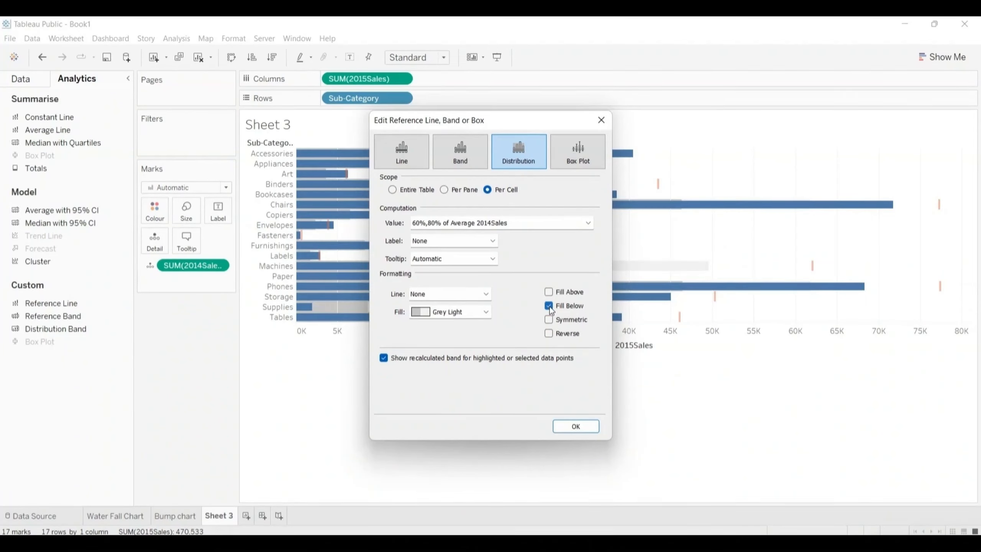
{"action": "left_click", "coordinate": [576, 426]}
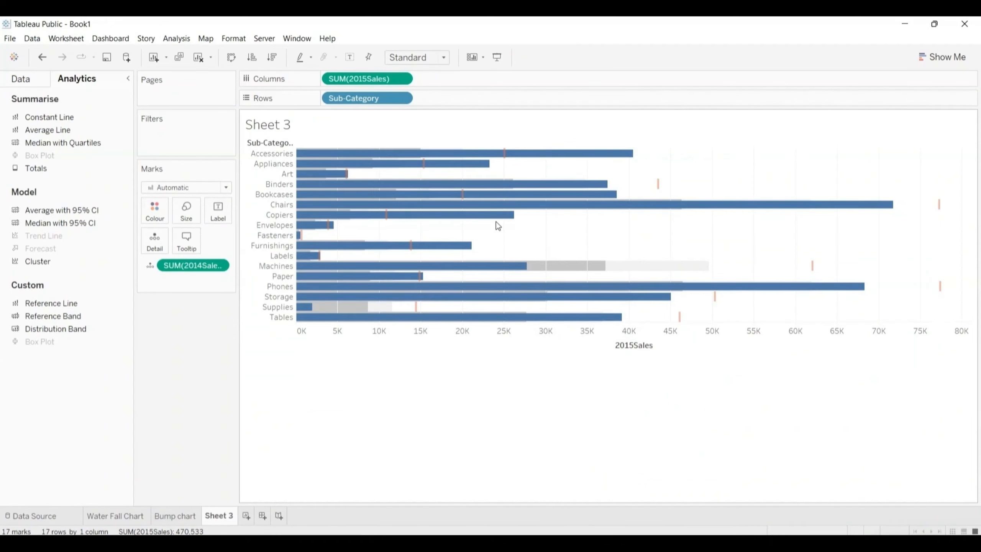
Step: Examine the sub-category bars, comparing their 2014 and 2015 sales against the reference marks and bands
{"action": "mouse_move", "coordinate": [486, 213]}
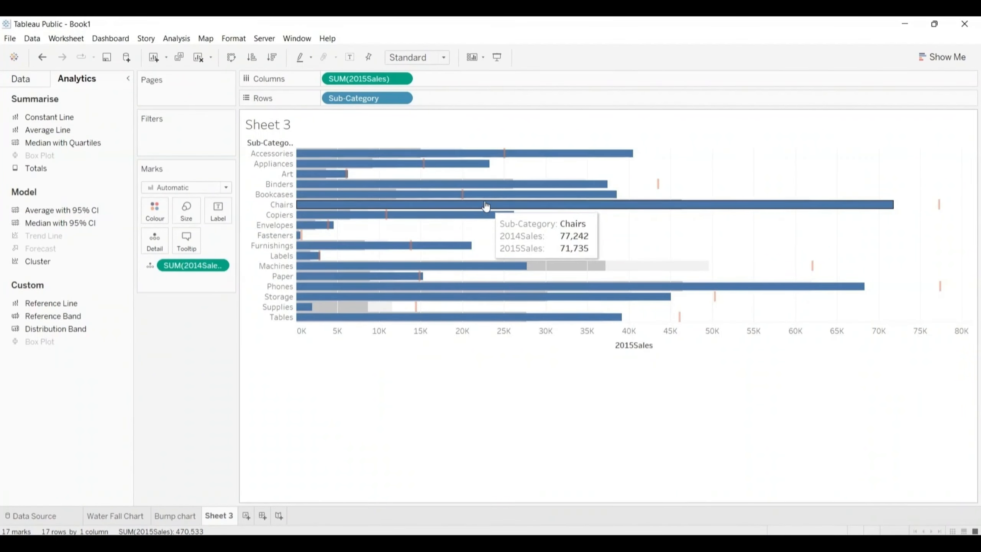
{"action": "mouse_move", "coordinate": [444, 159]}
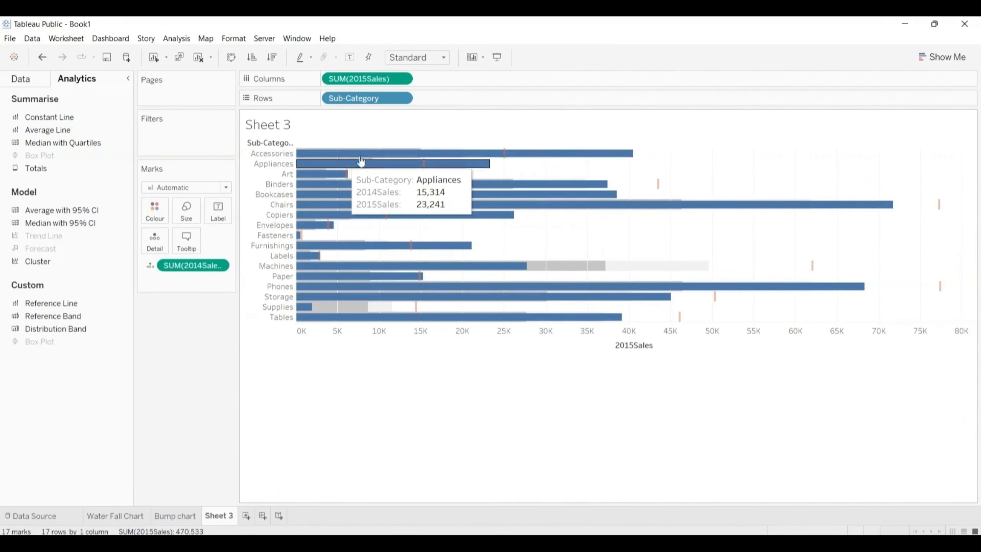
{"action": "mouse_move", "coordinate": [480, 158]}
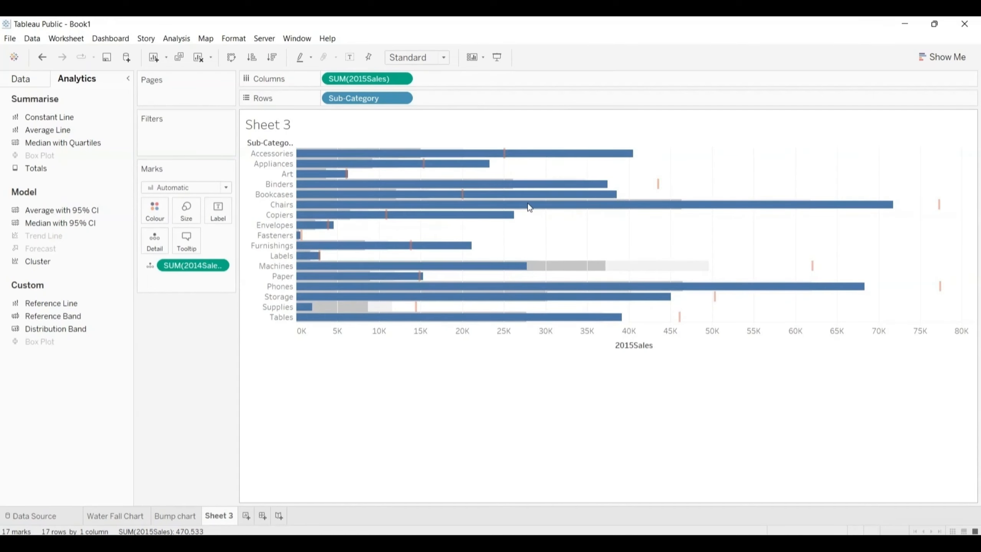
{"action": "mouse_move", "coordinate": [526, 181]}
Step: Replace the sheet name placeholder in Sheet 3's title with "Bullet chart 1" and apply it
{"action": "mouse_move", "coordinate": [612, 190]}
{"action": "mouse_move", "coordinate": [659, 187]}
{"action": "mouse_move", "coordinate": [429, 325]}
{"action": "double_click", "coordinate": [280, 124]}
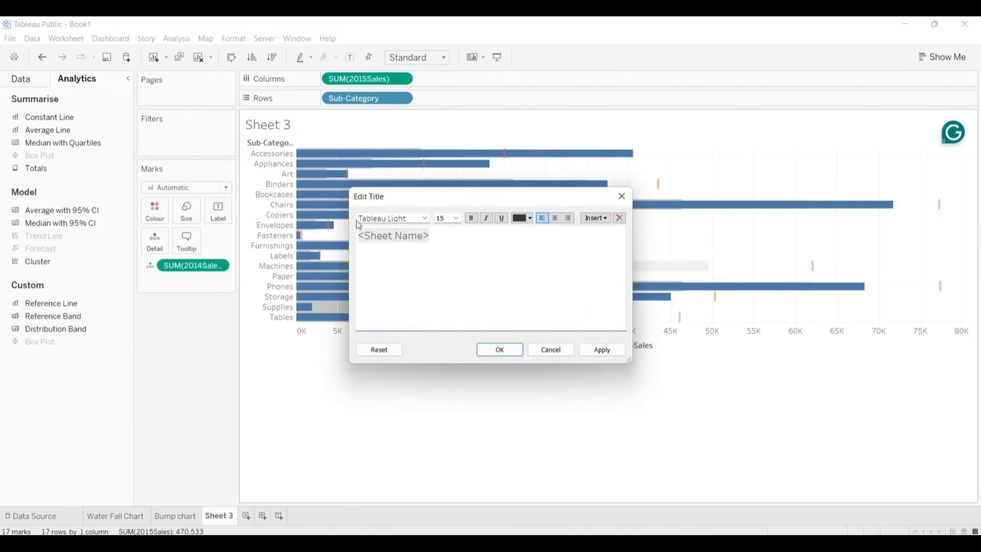
{"action": "key", "text": "shift+Right"}
{"action": "key", "text": "shift+Right"}
{"action": "key", "text": "shift+Right"}
{"action": "key", "text": "shift+Right"}
{"action": "key", "text": "shift+Right"}
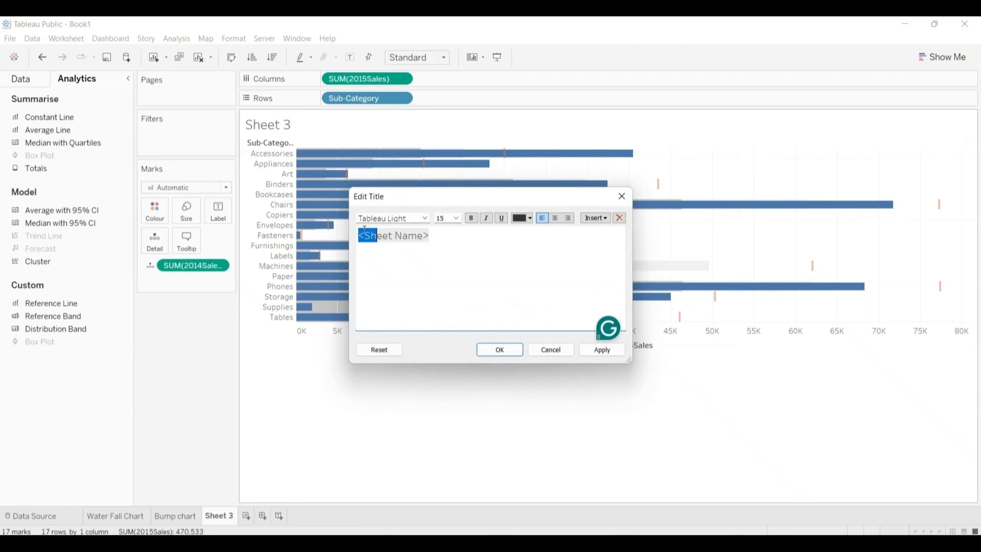
{"action": "key", "text": "shift+Right"}
{"action": "key", "text": "shift+Right"}
{"action": "key", "text": "shift+Right"}
{"action": "key", "text": "shift+Right"}
{"action": "key", "text": "shift+Right"}
{"action": "key", "text": "shift+Right"}
{"action": "key", "text": "shift+Right"}
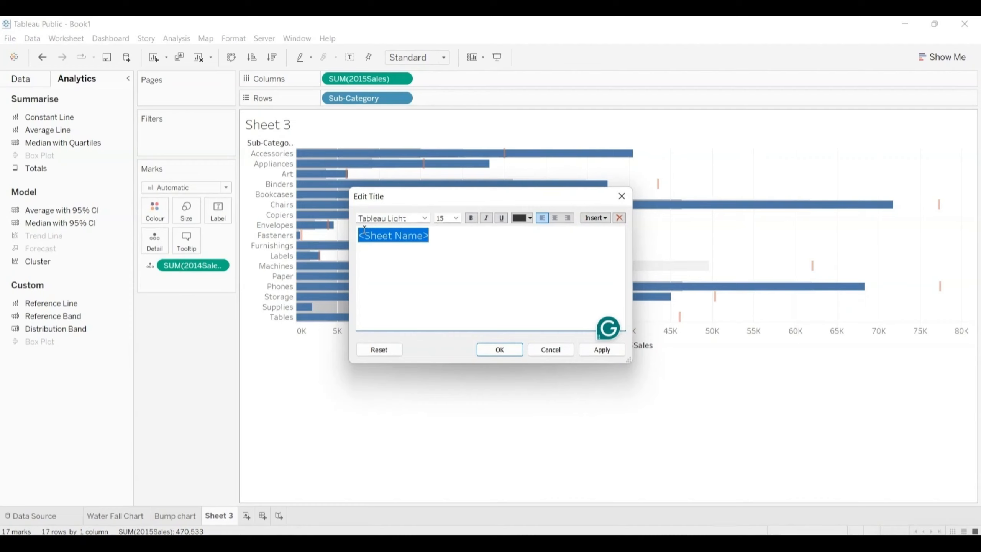
{"action": "type", "text": "Bu"}
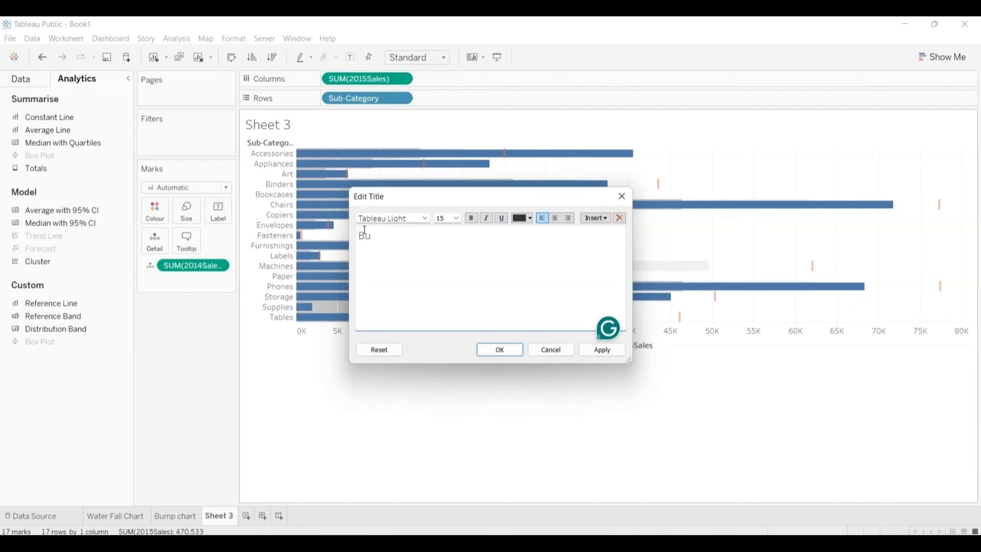
{"action": "type", "text": "llet chart 1"}
{"action": "left_click", "coordinate": [500, 350]}
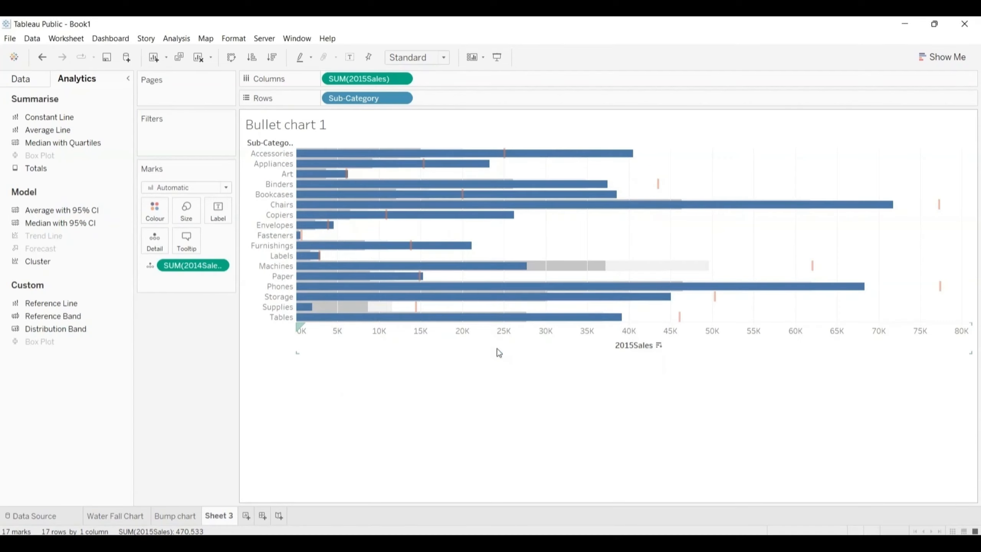
Step: Open the "Bullet chart 1" worksheet title for editing
{"action": "double_click", "coordinate": [354, 125]}
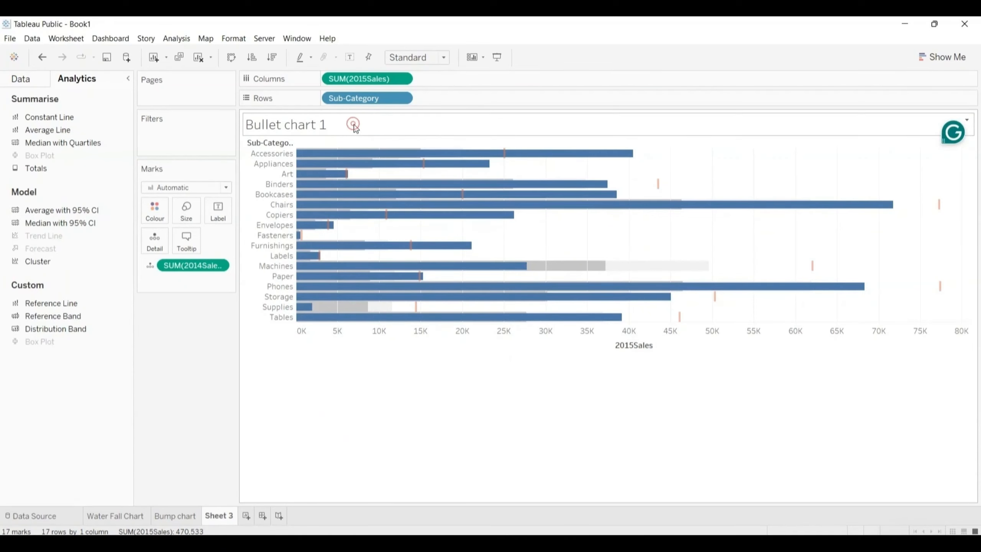
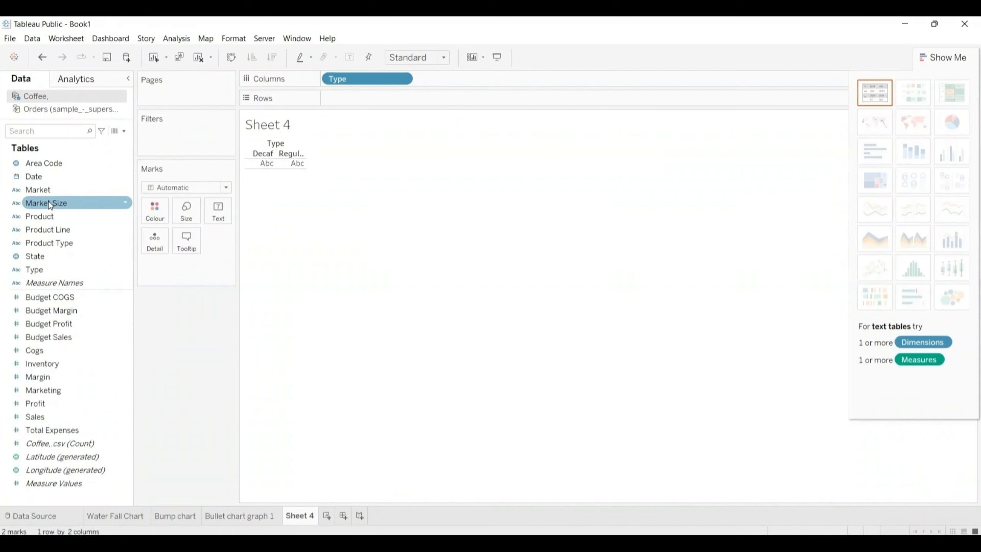
Step: Add Market after Type on Columns, and place Budget Sales and Sales on Rows in Sheet 4
{"action": "left_click_drag", "start_coordinate": [43, 189], "coordinate": [444, 79]}
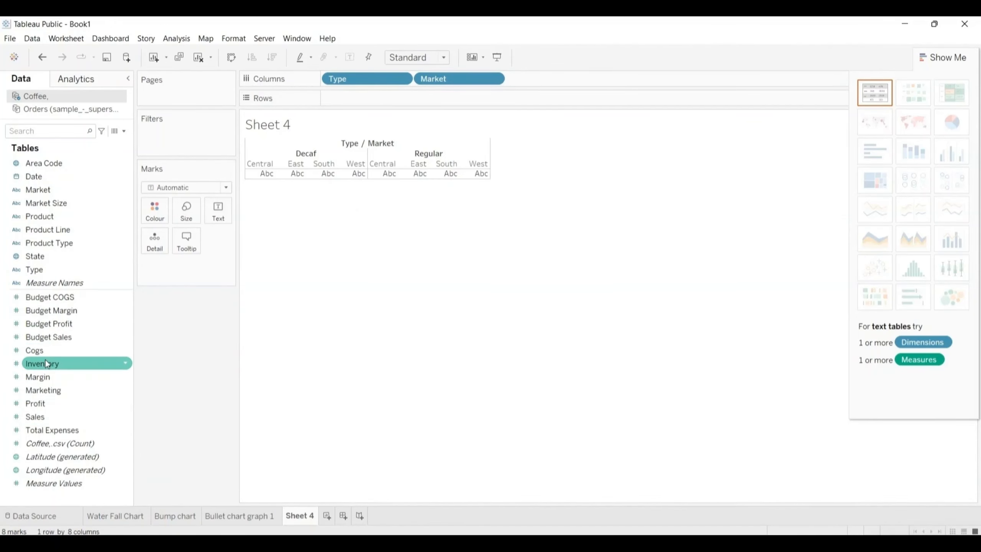
{"action": "left_click_drag", "start_coordinate": [46, 336], "coordinate": [349, 97]}
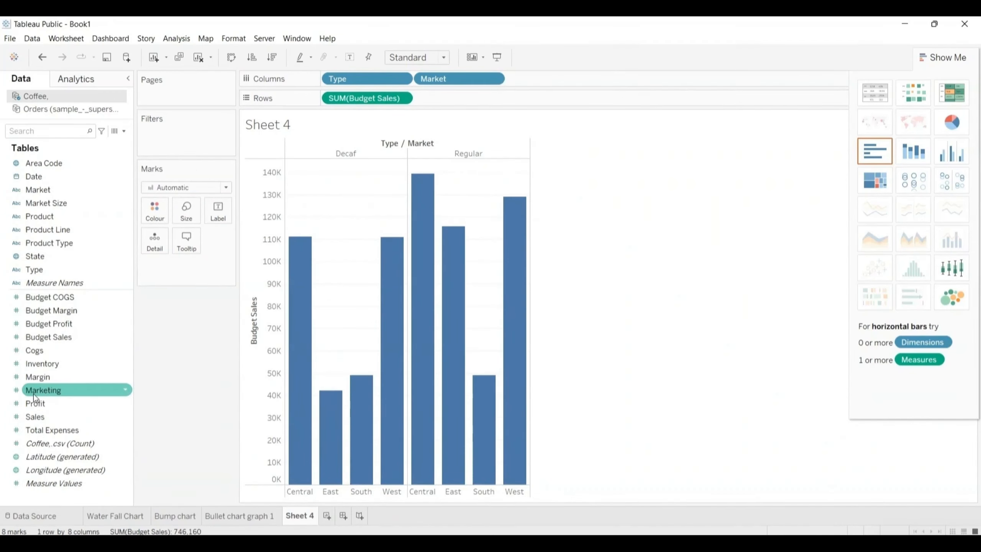
{"action": "mouse_move", "coordinate": [34, 416]}
{"action": "left_mouse_down"}
{"action": "mouse_move", "coordinate": [263, 239]}
{"action": "mouse_move", "coordinate": [493, 115]}
{"action": "mouse_move", "coordinate": [450, 98]}
{"action": "left_mouse_up"}
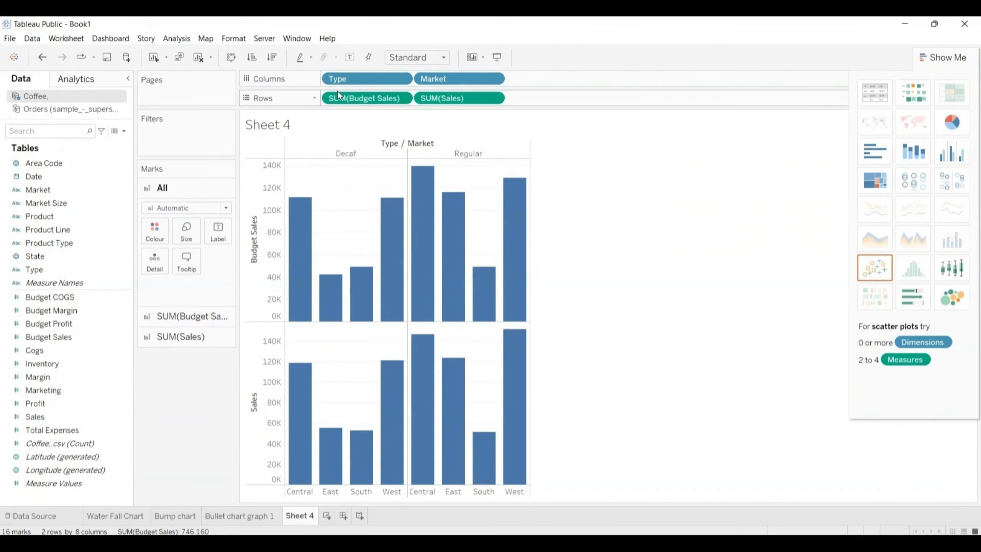
Step: Swap the layout so Type and Market are on Rows and the Budget Sales and Sales measures are on Columns
{"action": "left_click_drag", "start_coordinate": [352, 76], "coordinate": [549, 99]}
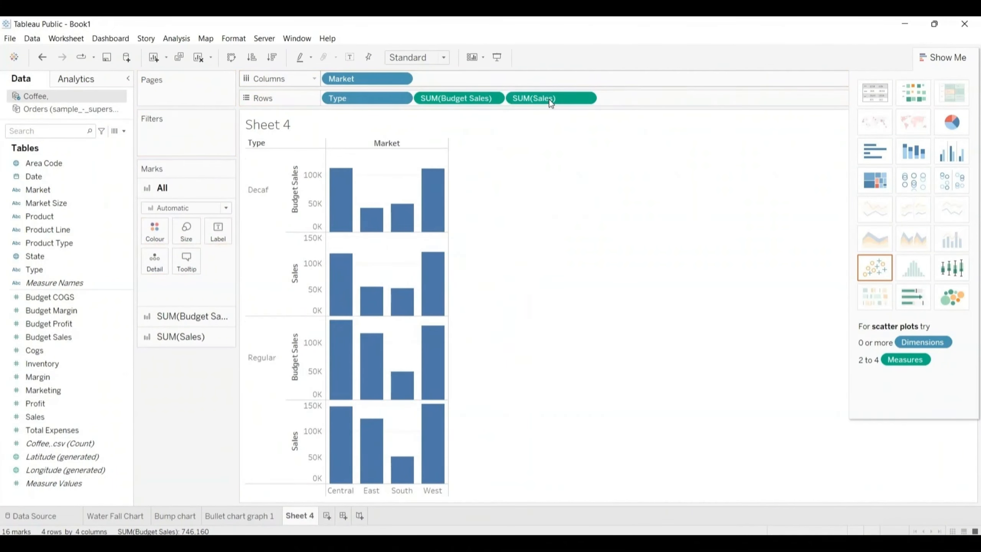
{"action": "left_click_drag", "start_coordinate": [369, 79], "coordinate": [652, 104]}
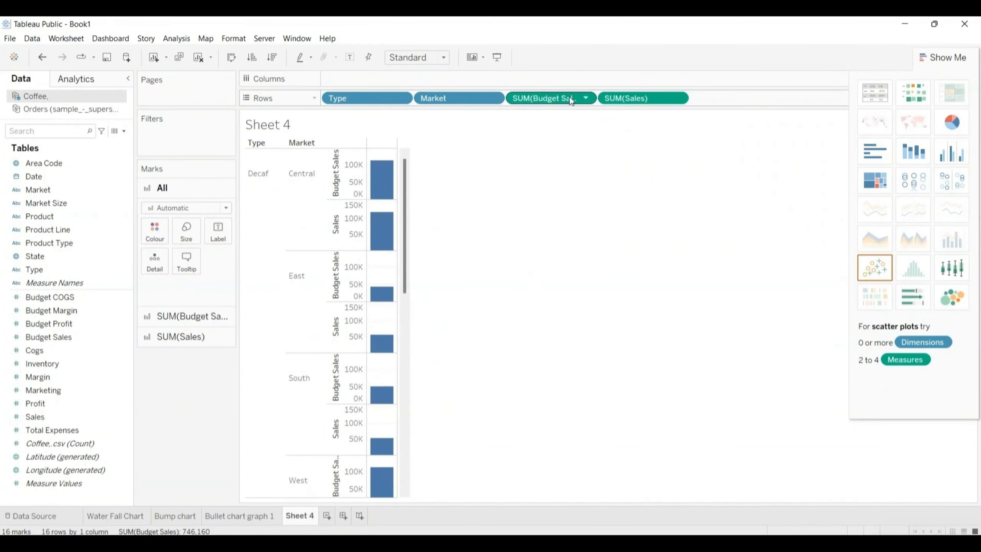
{"action": "left_click_drag", "start_coordinate": [569, 99], "coordinate": [394, 82]}
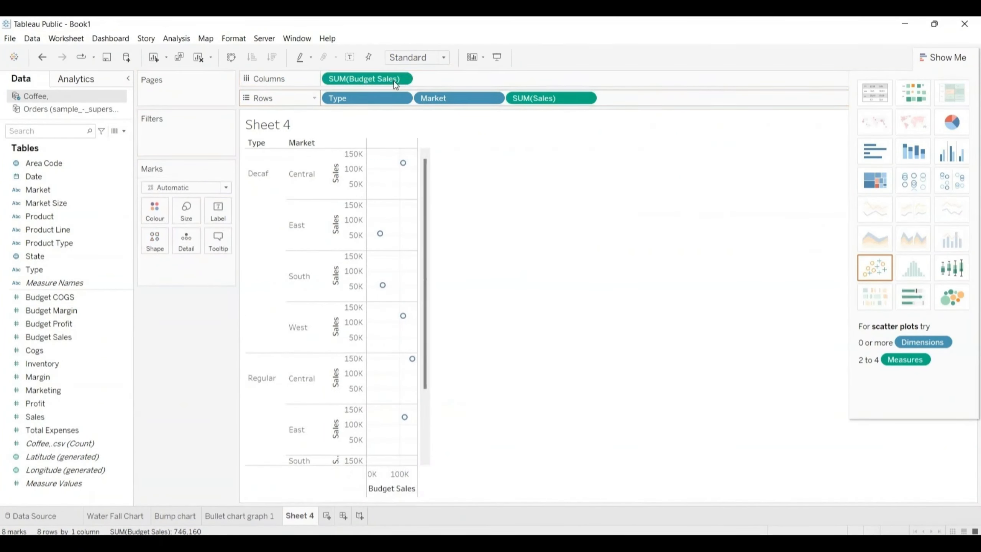
{"action": "left_click_drag", "start_coordinate": [528, 98], "coordinate": [440, 79]}
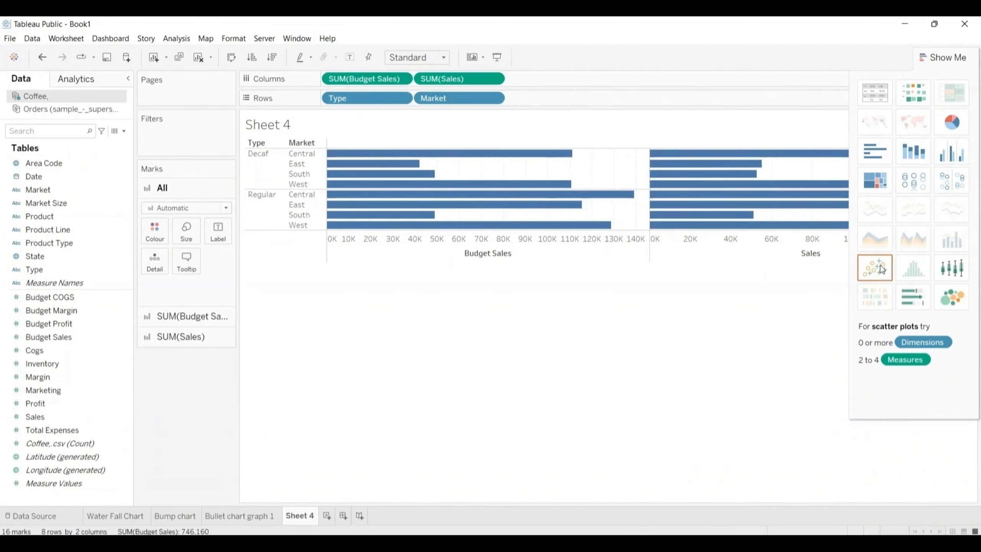
Step: Convert the view to a bullet graph and swap its reference line fields so Sales forms the bars
{"action": "left_click", "coordinate": [919, 299]}
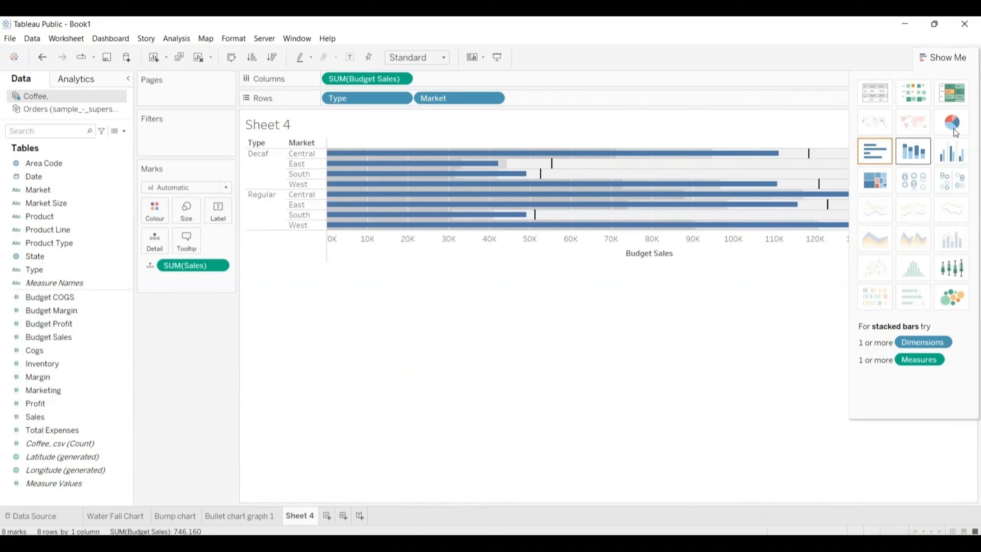
{"action": "left_click", "coordinate": [947, 58]}
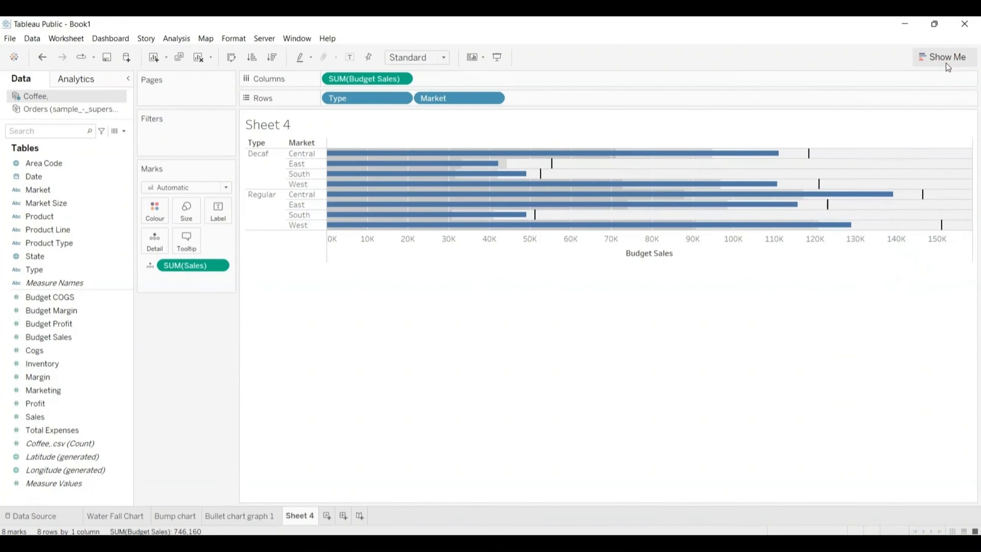
{"action": "left_click", "coordinate": [576, 249]}
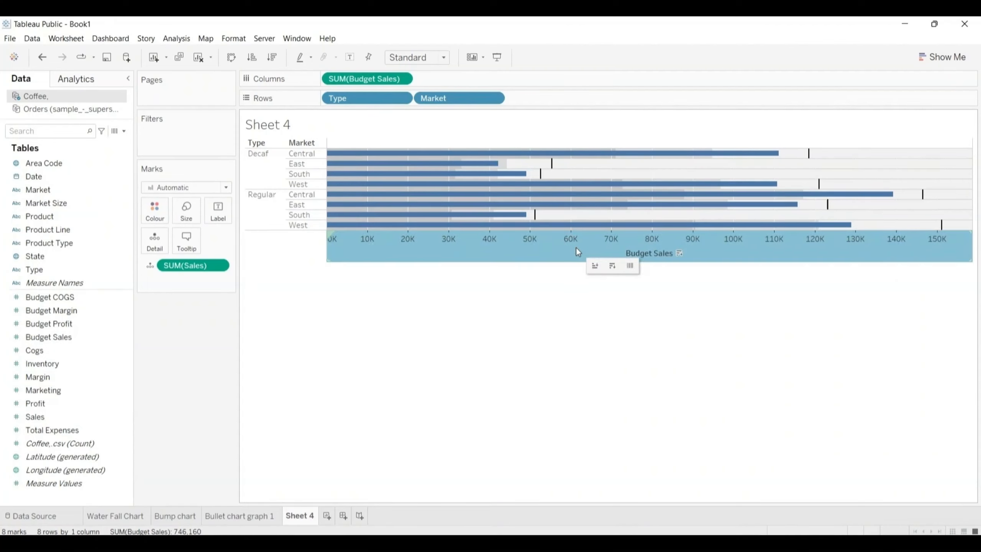
{"action": "right_click", "coordinate": [576, 251]}
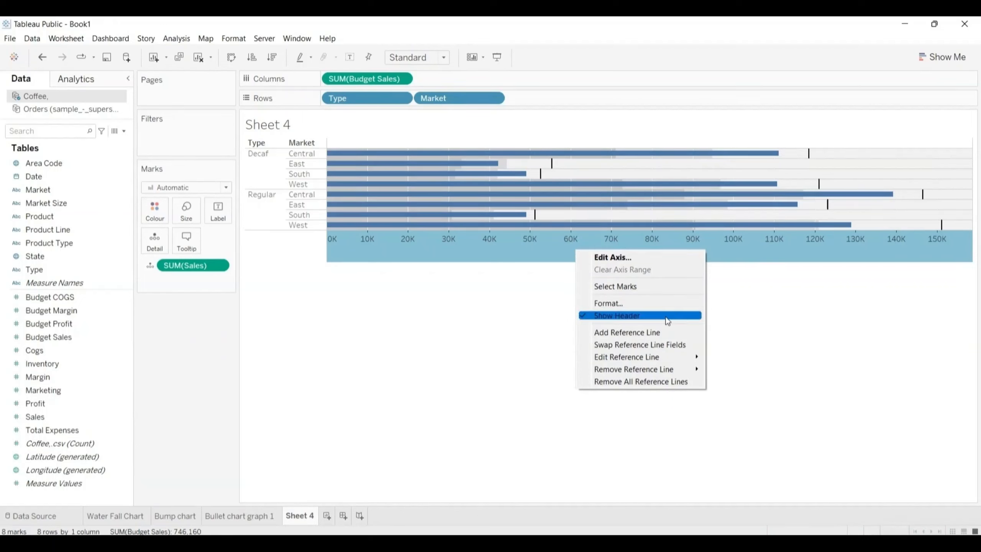
{"action": "left_click", "coordinate": [623, 345]}
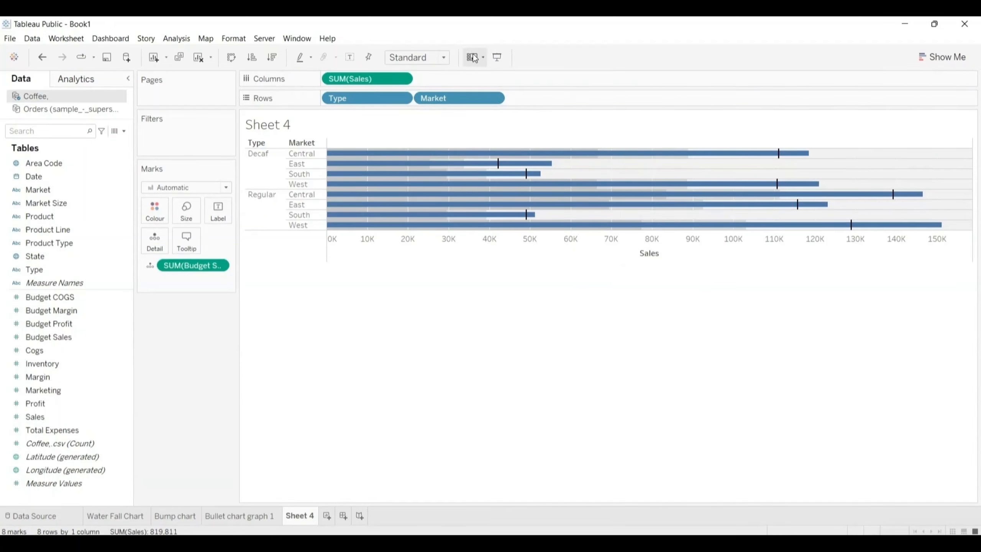
Step: Set the Sheet 4 view to Fit Height
{"action": "left_click", "coordinate": [445, 58]}
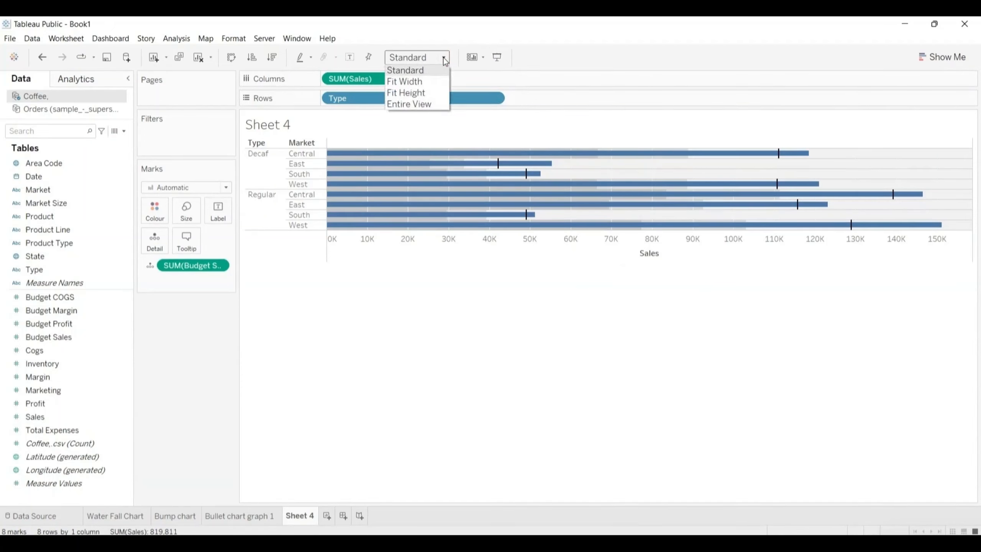
{"action": "left_click", "coordinate": [410, 81]}
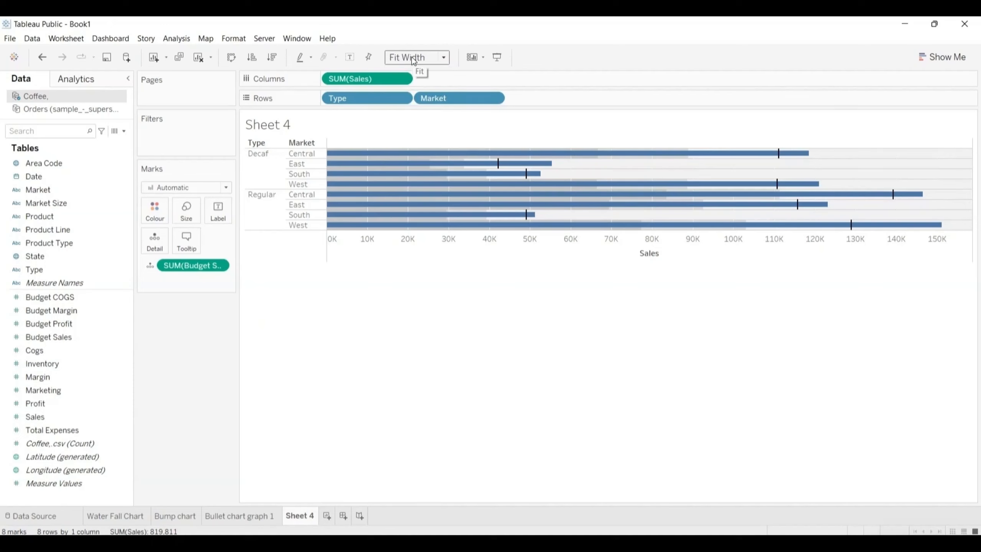
{"action": "left_click", "coordinate": [444, 57]}
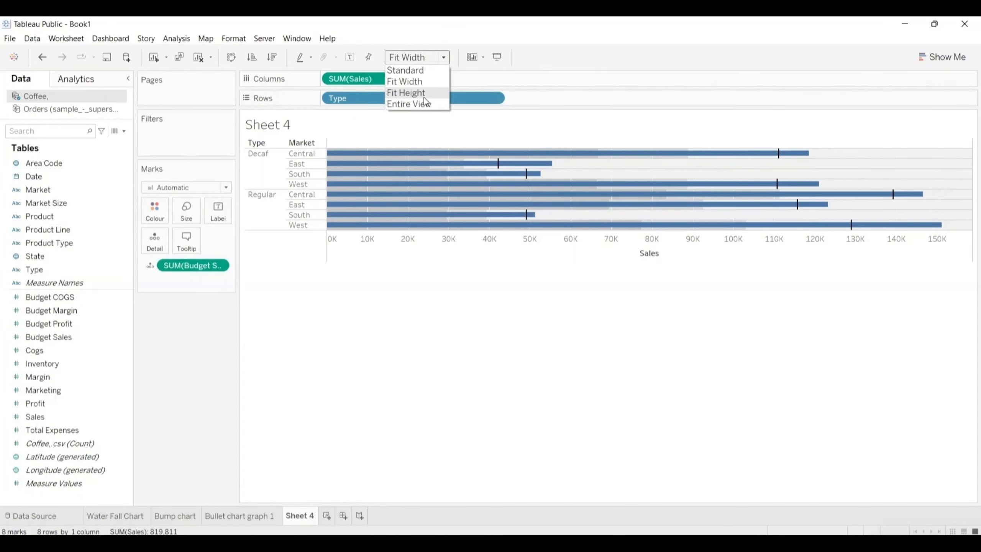
{"action": "left_click", "coordinate": [412, 95]}
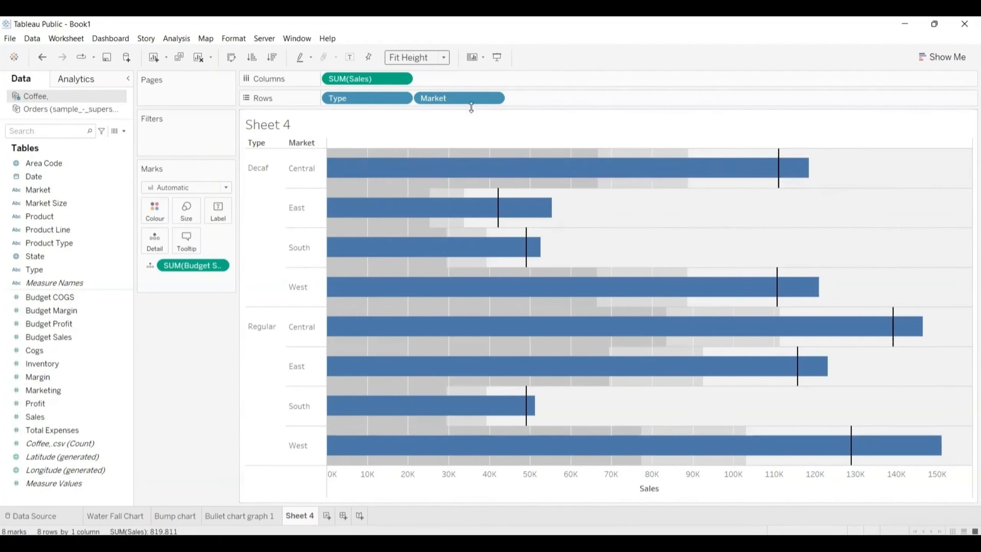
Step: Show mark labels on the Sales bars of the Type and Market bullet graph
{"action": "left_click", "coordinate": [219, 210]}
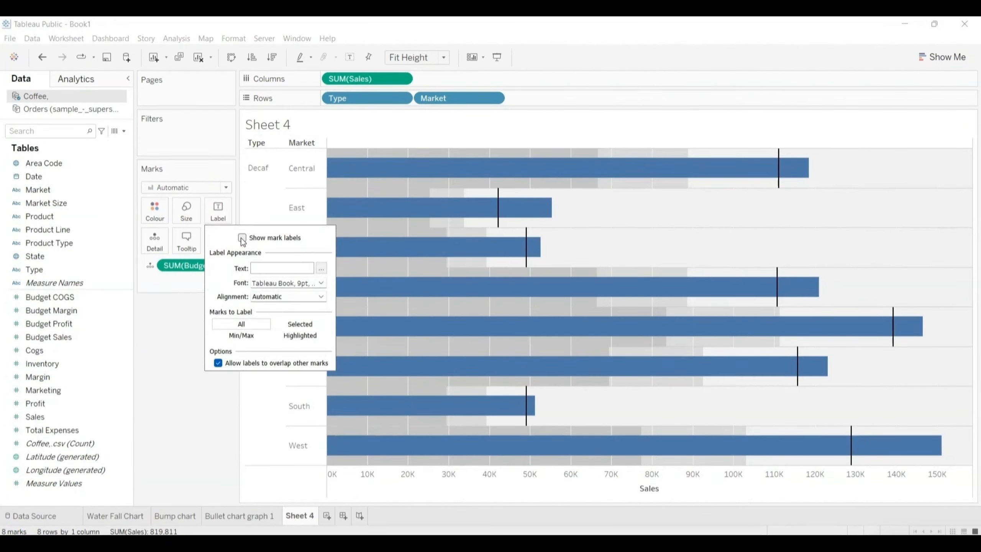
{"action": "left_click", "coordinate": [242, 238]}
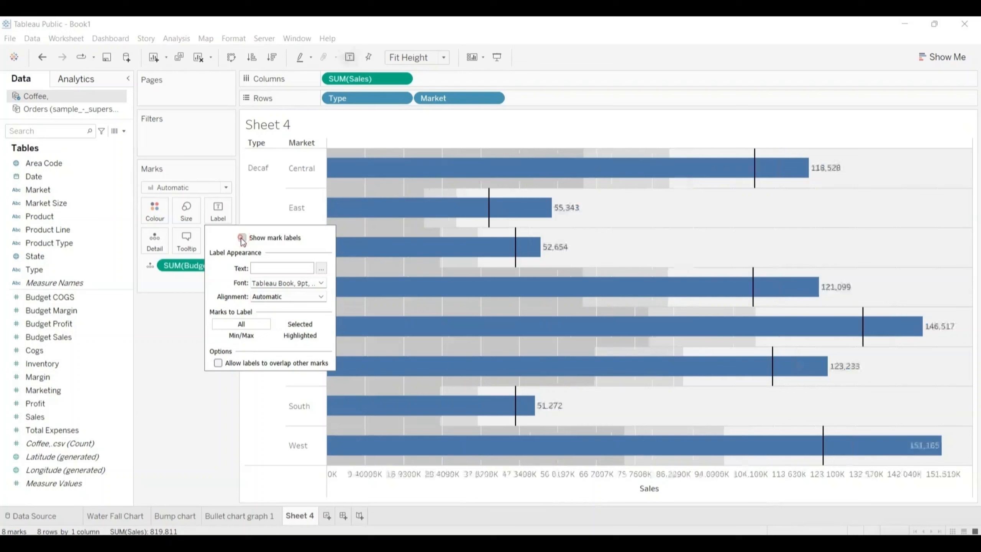
{"action": "left_click", "coordinate": [194, 341]}
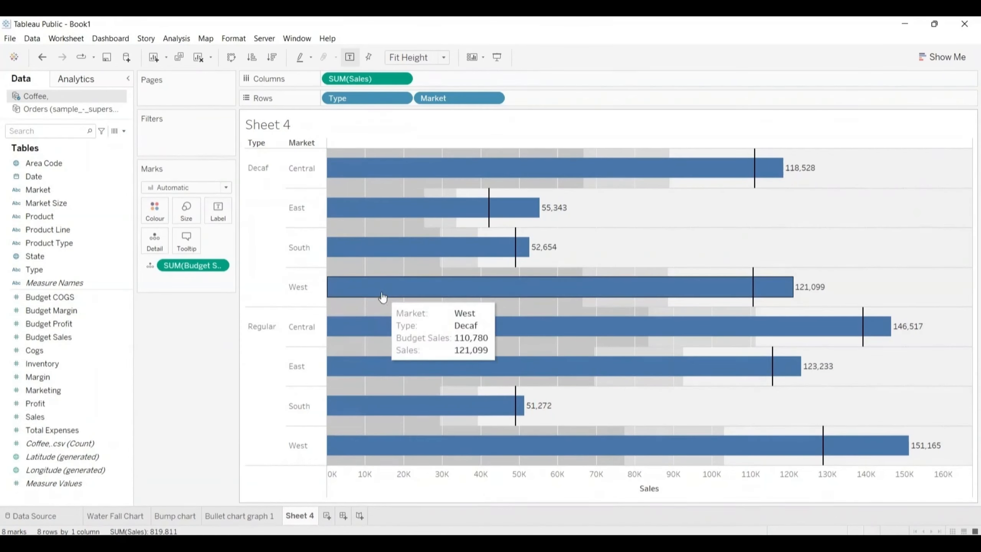
{"action": "mouse_move", "coordinate": [502, 203]}
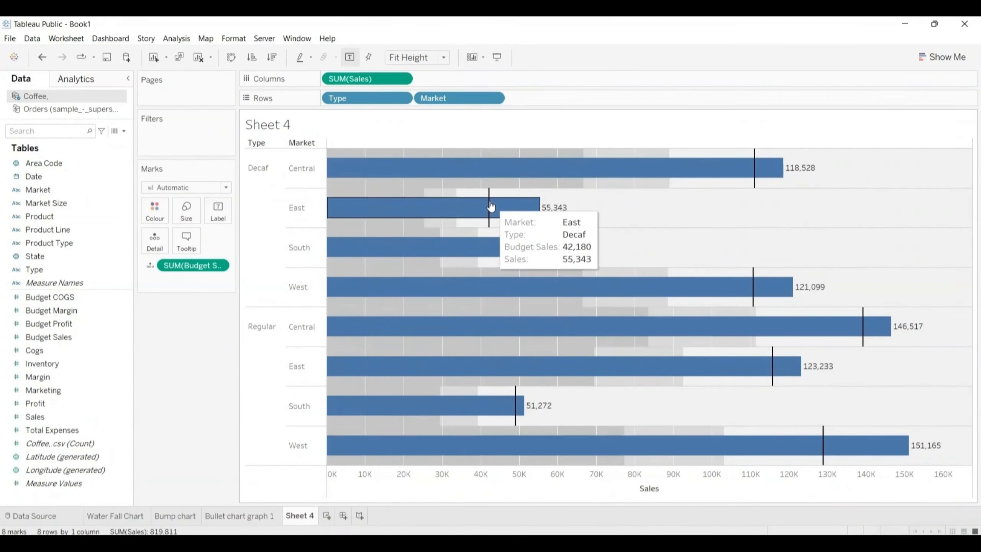
{"action": "mouse_move", "coordinate": [740, 166]}
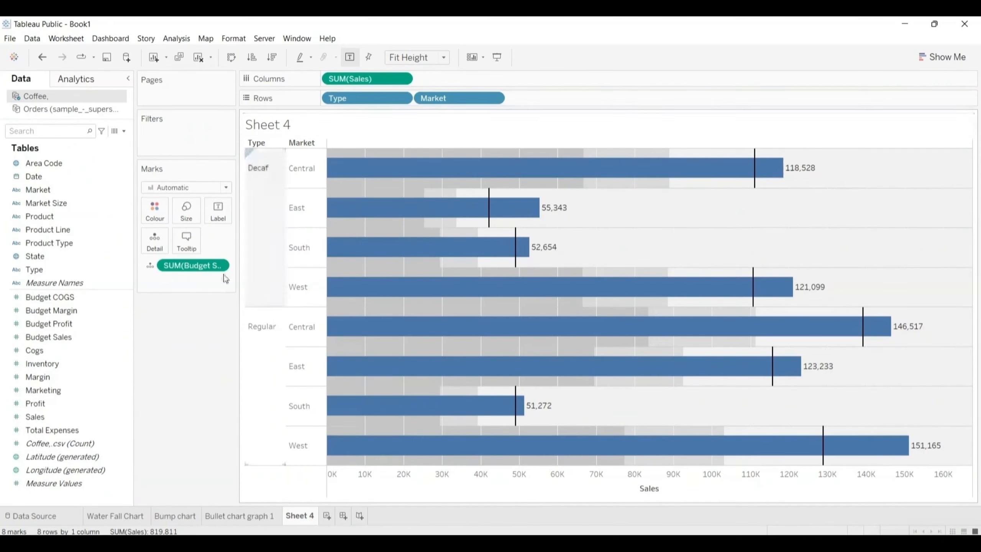
Step: On the "Bullet chart graph 1" worksheet, enlarge the chart's height and show mark labels on the 2015Sales bars
{"action": "left_click", "coordinate": [242, 517]}
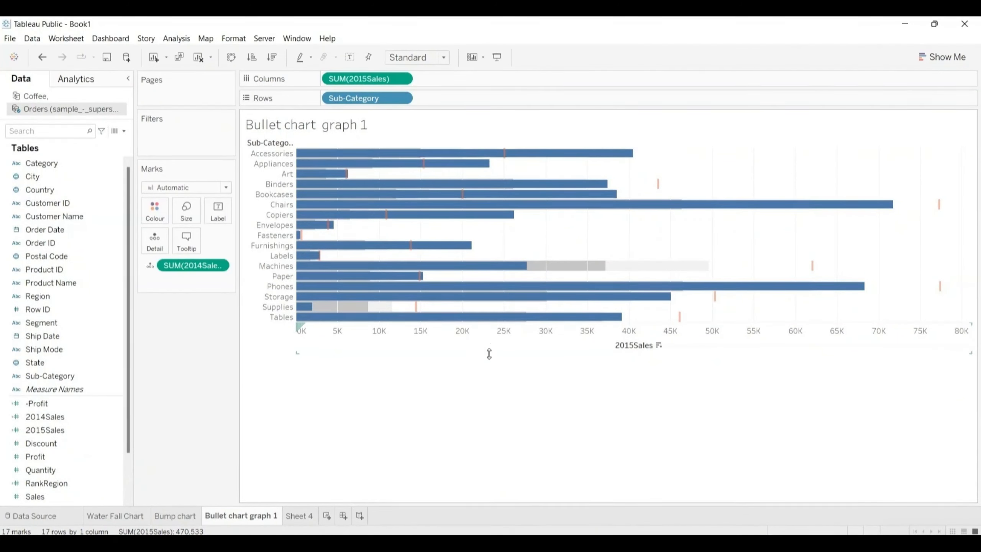
{"action": "left_click_drag", "start_coordinate": [489, 353], "coordinate": [505, 463]}
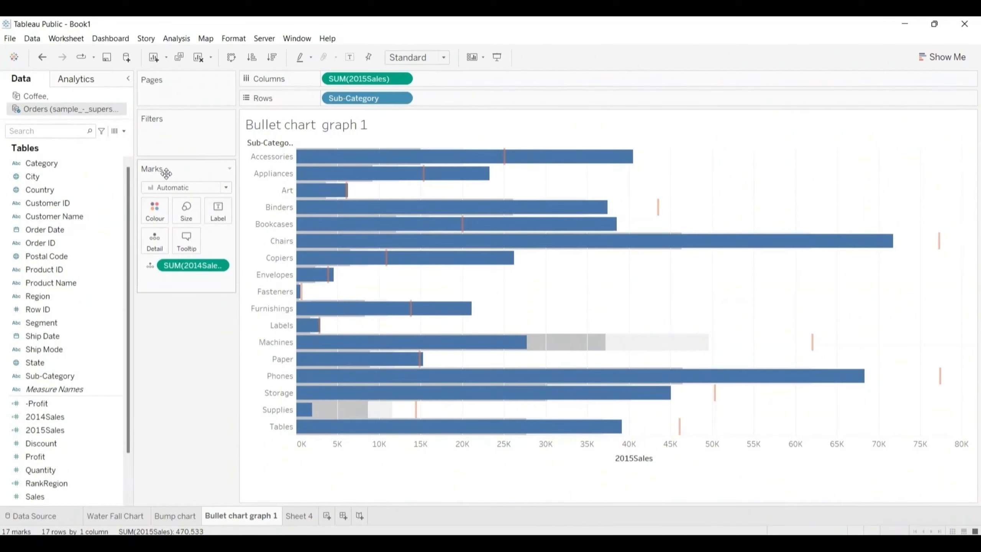
{"action": "left_click", "coordinate": [224, 211]}
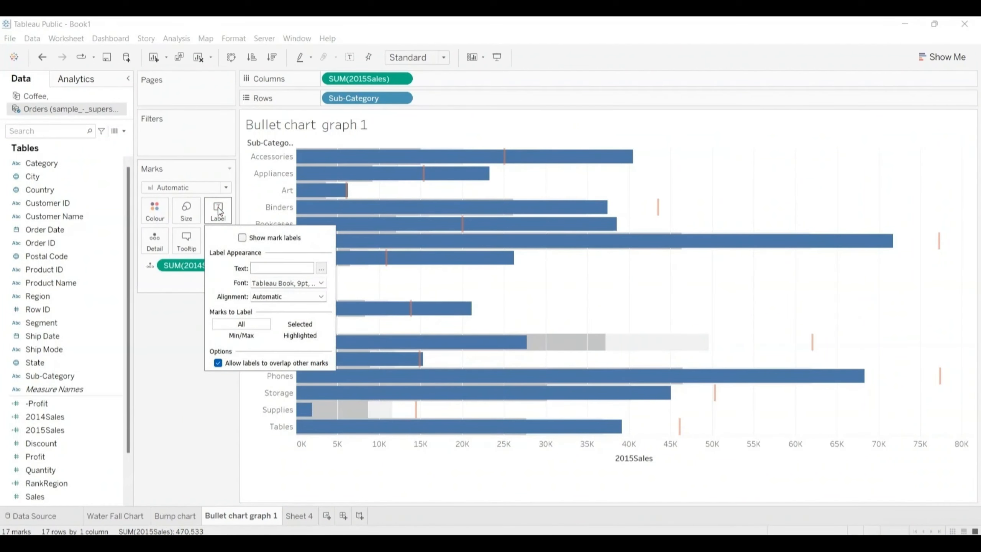
{"action": "left_click", "coordinate": [242, 238]}
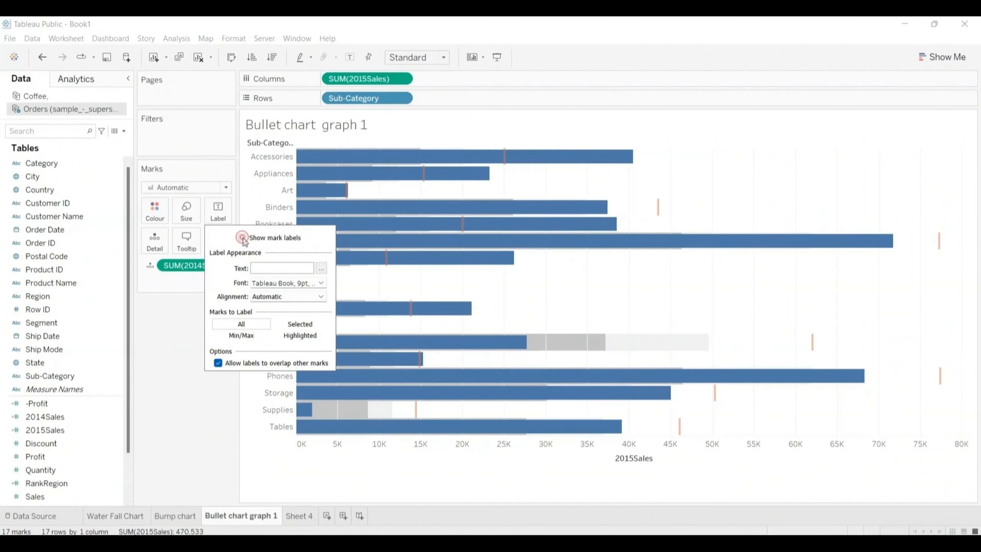
{"action": "left_click", "coordinate": [175, 329]}
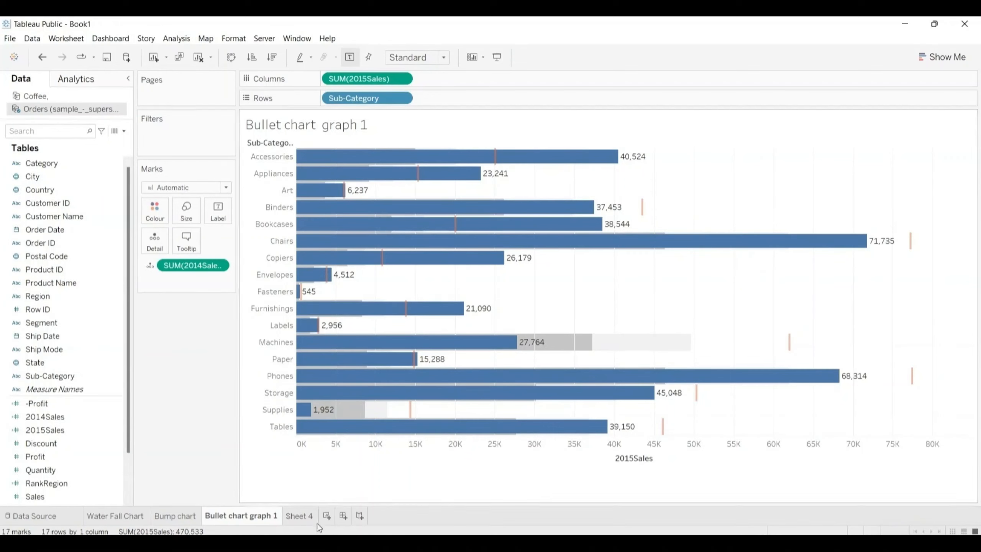
Step: Replace the sheet name placeholder in Sheet 4's title with "Bullet chart 2"
{"action": "left_click", "coordinate": [304, 517]}
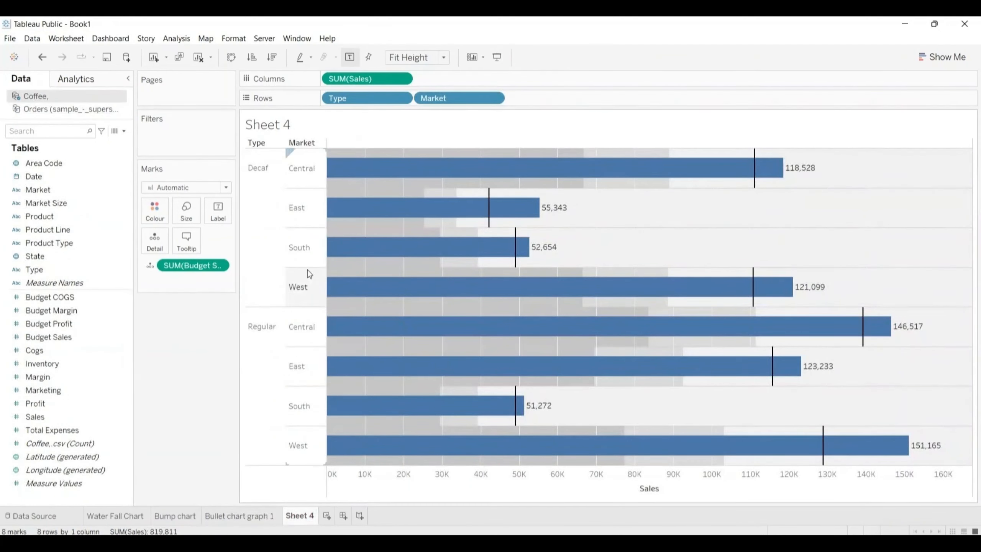
{"action": "double_click", "coordinate": [285, 125]}
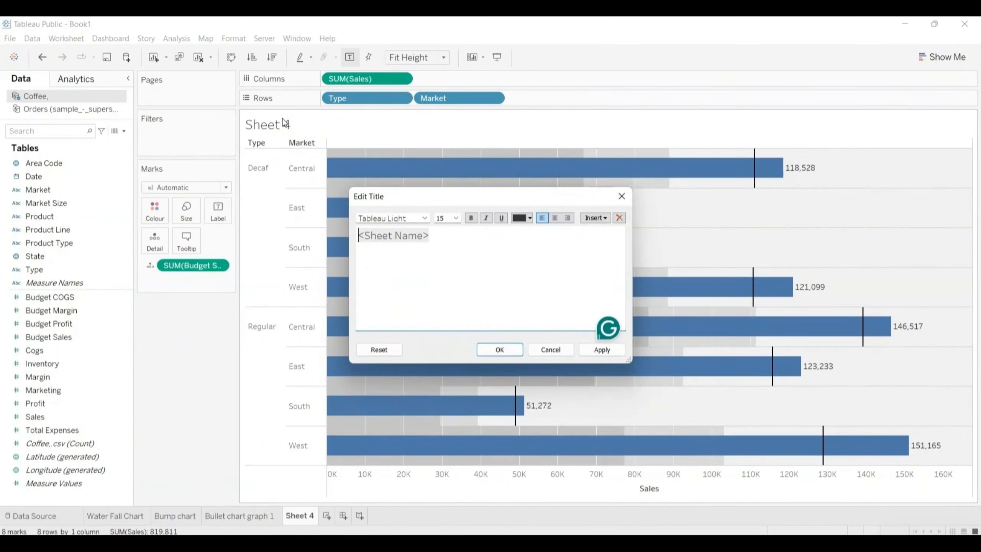
{"action": "type", "text": "Bullet"}
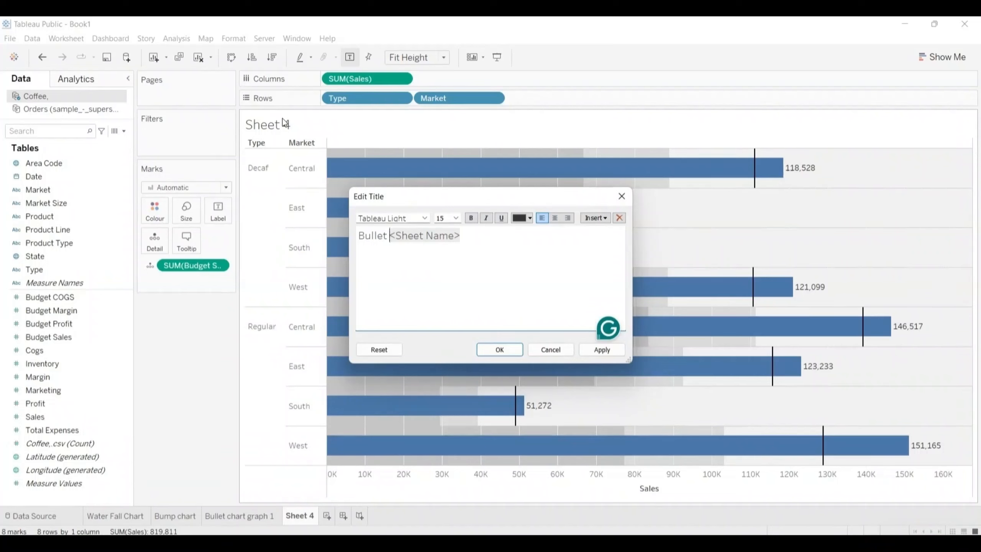
{"action": "type", "text": " chart"}
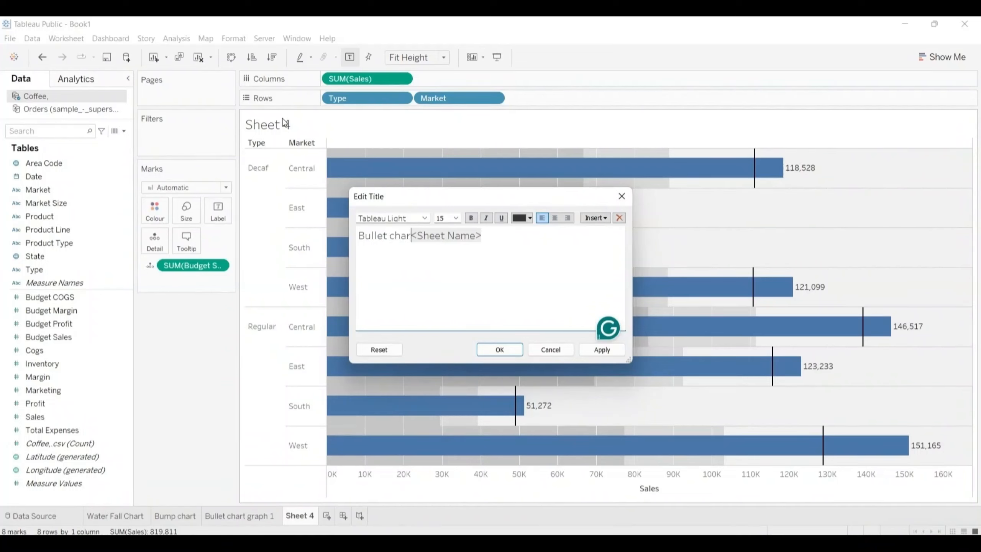
{"action": "type", "text": " 2"}
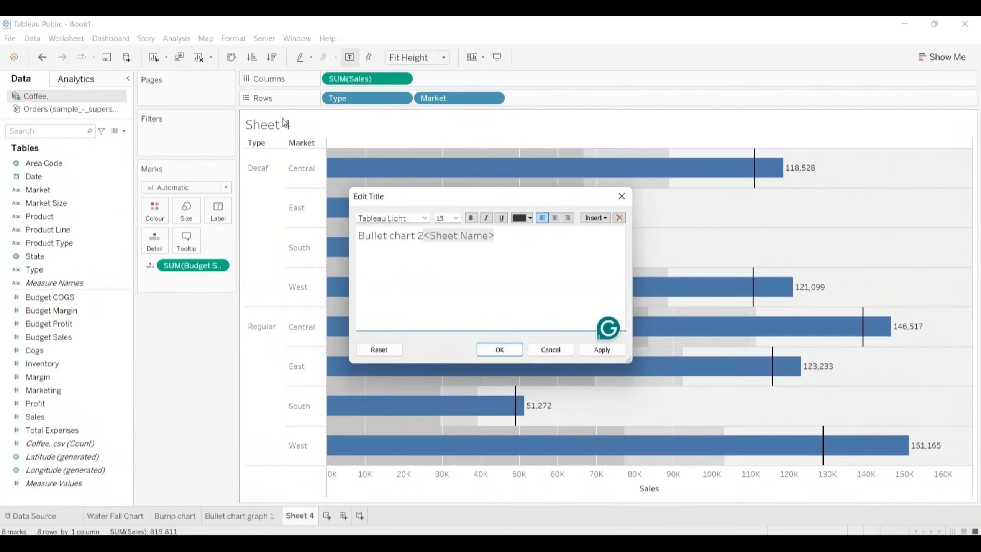
{"action": "key", "text": "shift+Right"}
{"action": "key", "text": "shift+Right"}
{"action": "key", "text": "shift+Right"}
{"action": "key", "text": "shift+Right"}
{"action": "key", "text": "shift+Right"}
{"action": "key", "text": "shift+Right"}
{"action": "key", "text": "shift+Right"}
{"action": "key", "text": "shift+Right"}
{"action": "key", "text": "shift+Right"}
{"action": "key", "text": "shift+Right"}
{"action": "key", "text": "shift+Right"}
{"action": "key", "text": "shift+Right"}
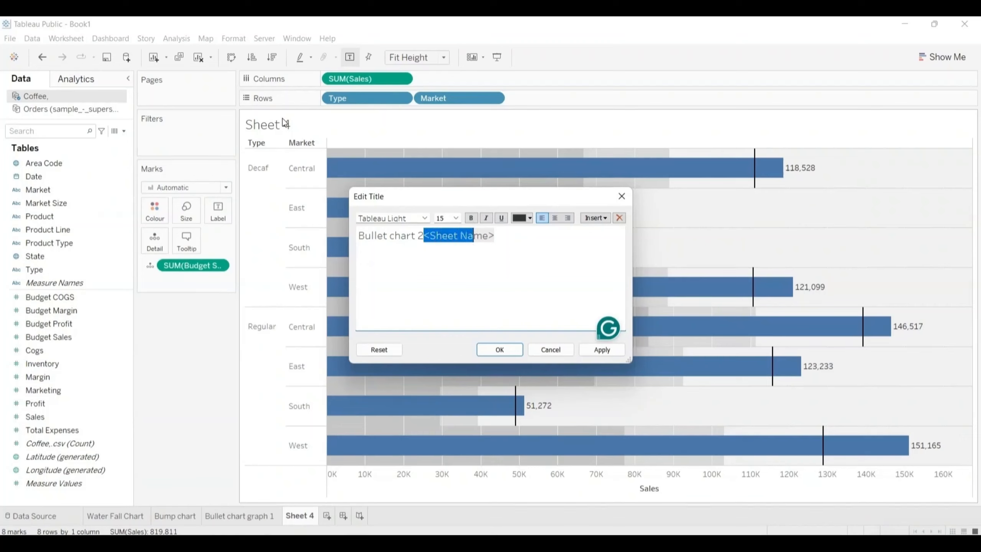
{"action": "key", "text": "BackSpace"}
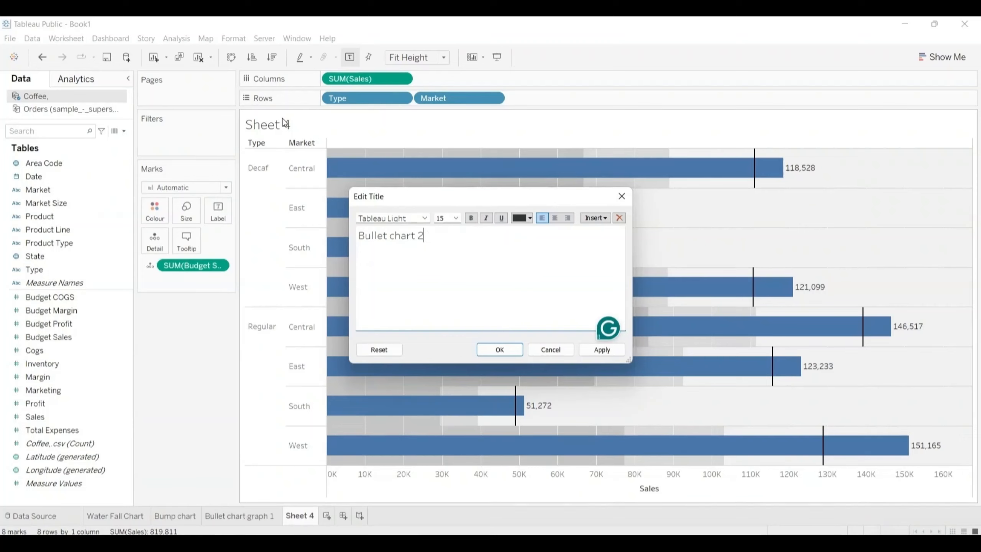
{"action": "key", "text": "ctrl+a"}
{"action": "key", "text": "ctrl+c"}
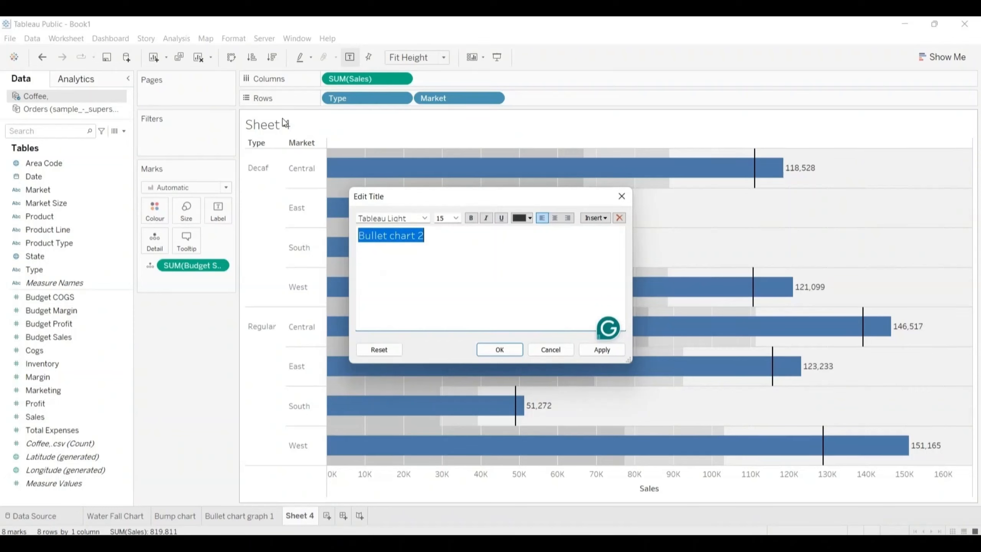
{"action": "left_click", "coordinate": [499, 350]}
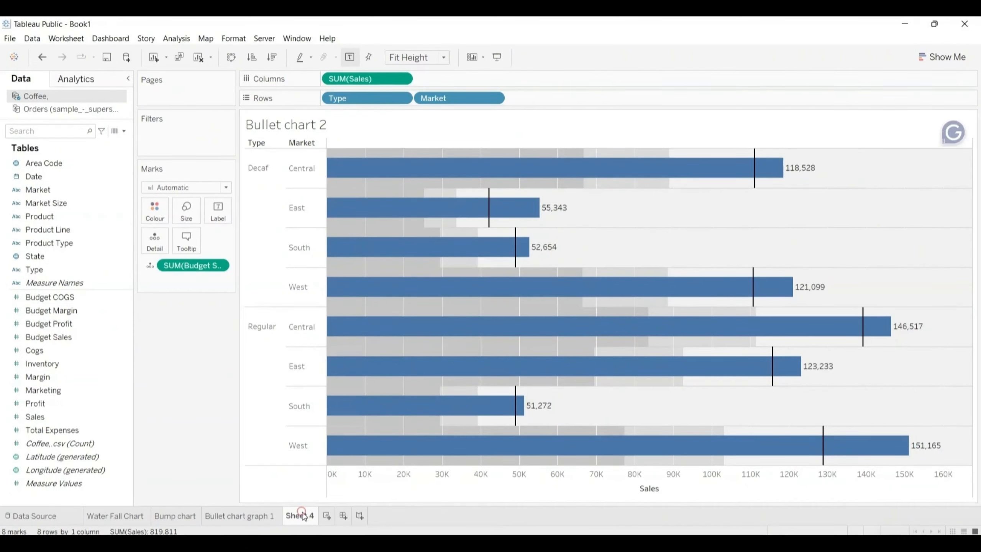
Step: Rename the Sheet 4 worksheet as "Bullet chart 2"
{"action": "double_click", "coordinate": [303, 513]}
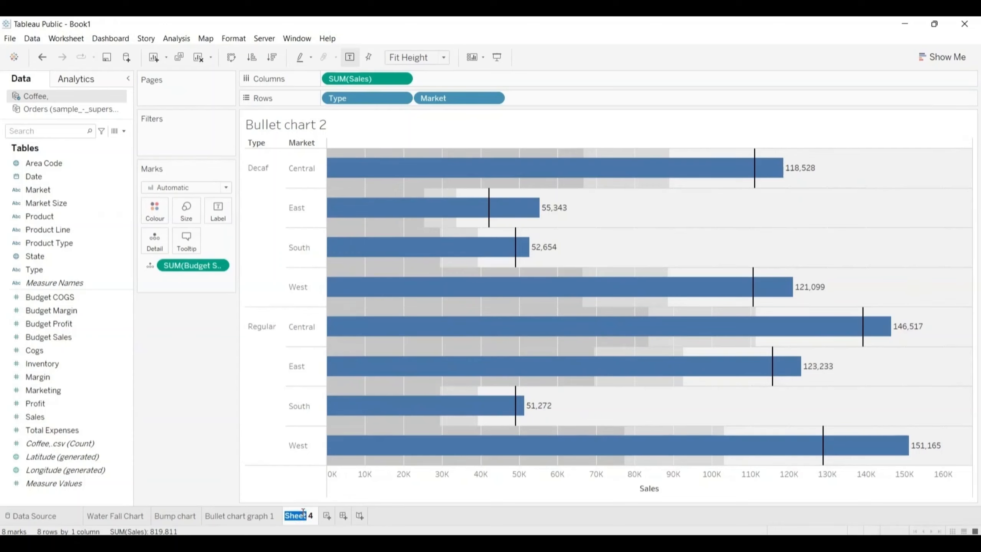
{"action": "double_click", "coordinate": [311, 514]}
{"action": "key", "text": "BackSpace"}
{"action": "key", "text": "BackSpace"}
{"action": "key", "text": "BackSpace"}
{"action": "key", "text": "BackSpace"}
{"action": "key", "text": "BackSpace"}
{"action": "key", "text": "BackSpace"}
{"action": "key", "text": "BackSpace"}
{"action": "key", "text": "ctrl+v"}
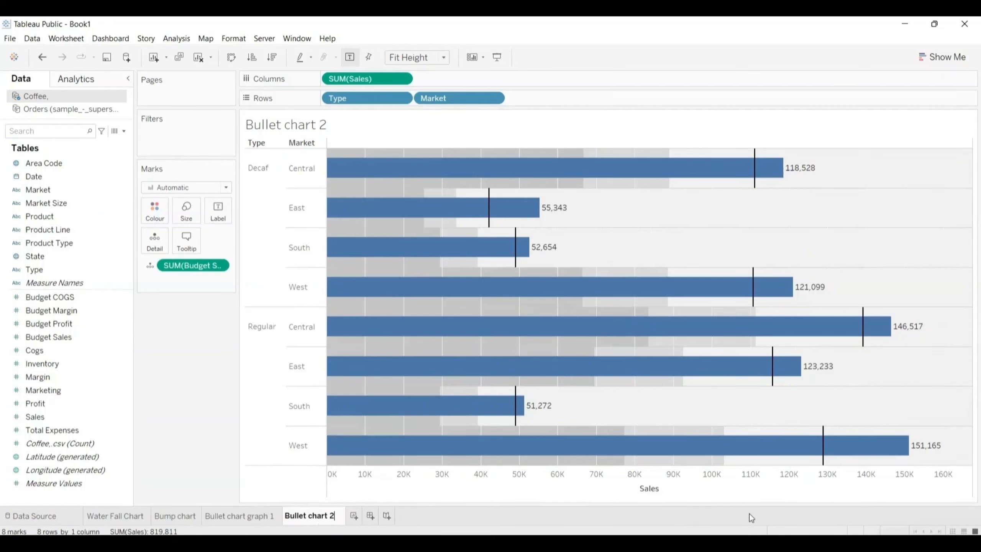
{"action": "key", "text": "Return"}
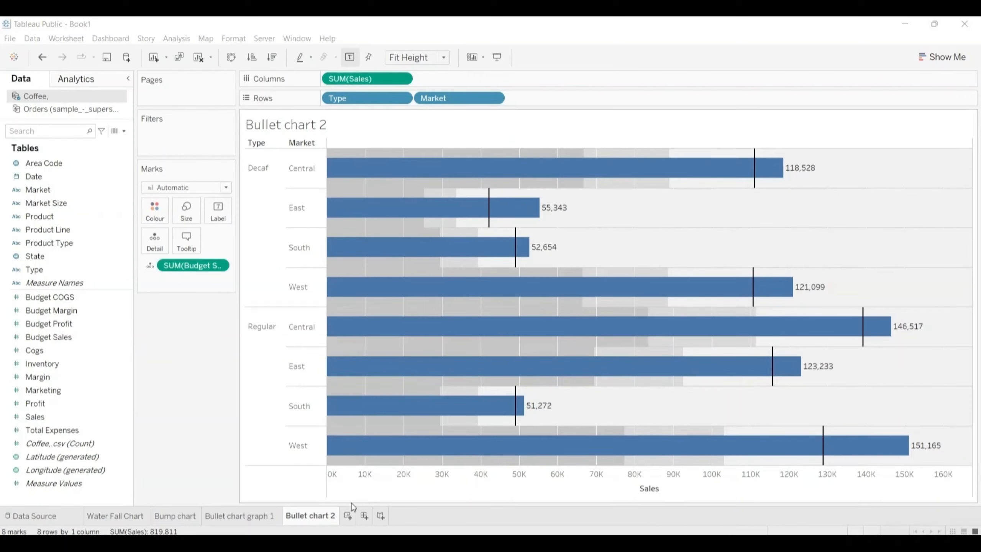
Step: On a new worksheet using the Orders data source, place Order Date by year on rows and Quantity on columns
{"action": "left_click", "coordinate": [349, 517]}
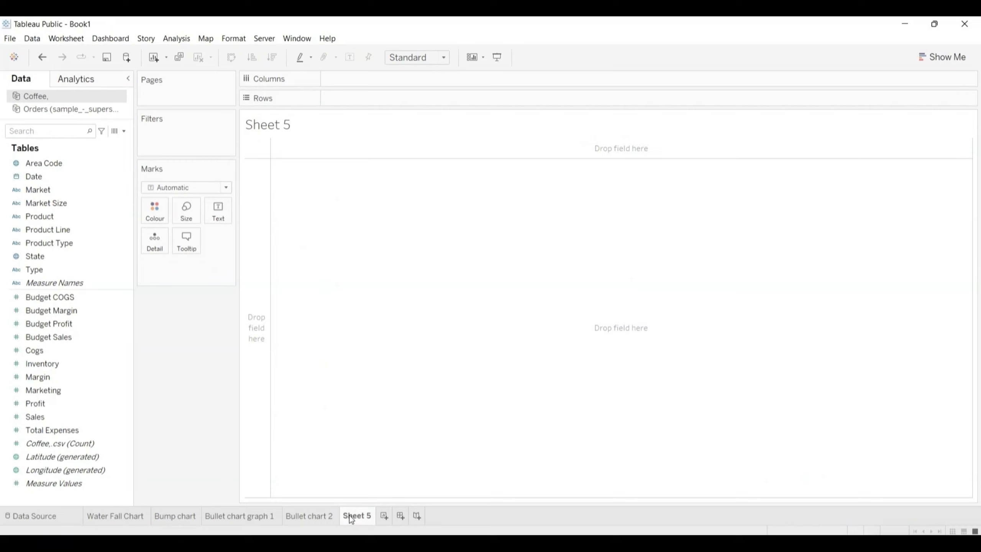
{"action": "left_click", "coordinate": [67, 111]}
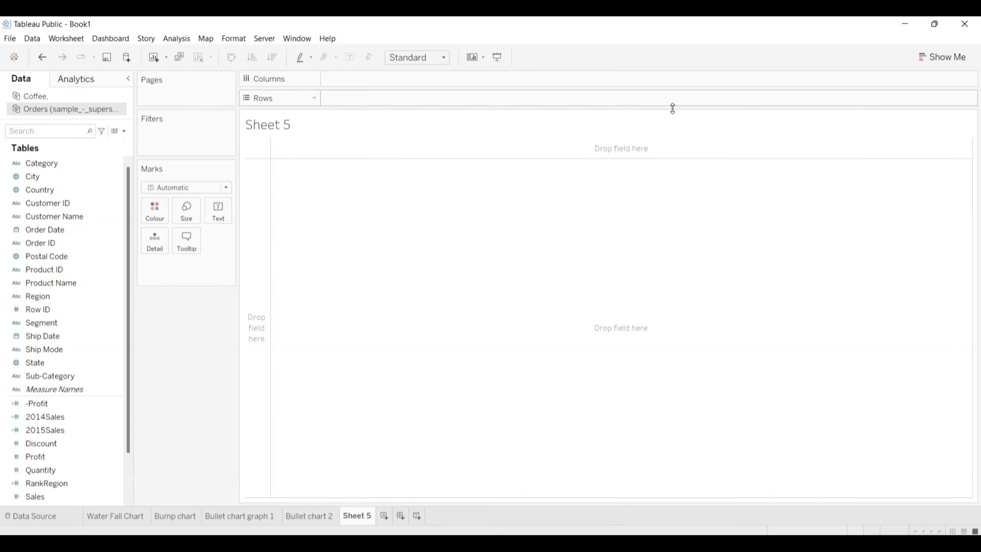
{"action": "left_click", "coordinate": [942, 56]}
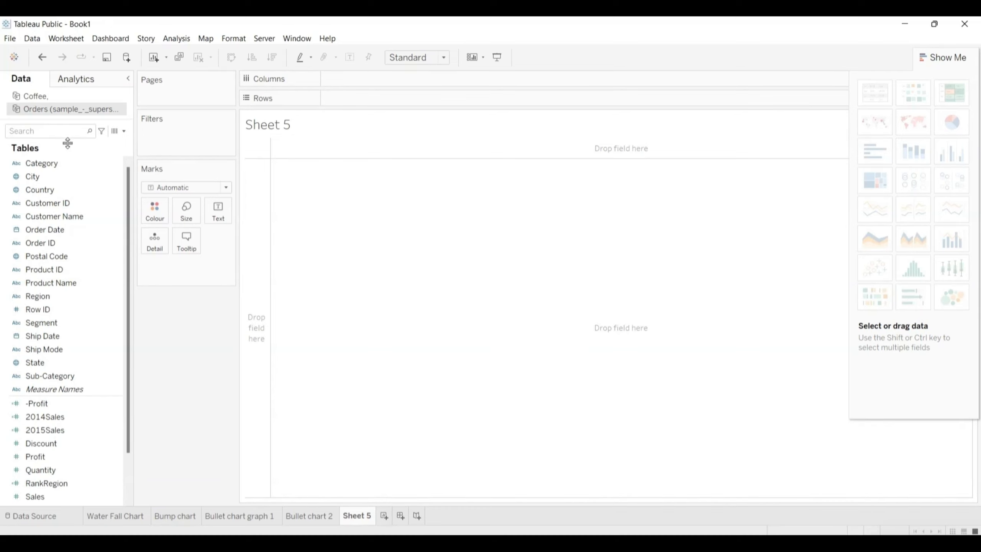
{"action": "left_click", "coordinate": [46, 230]}
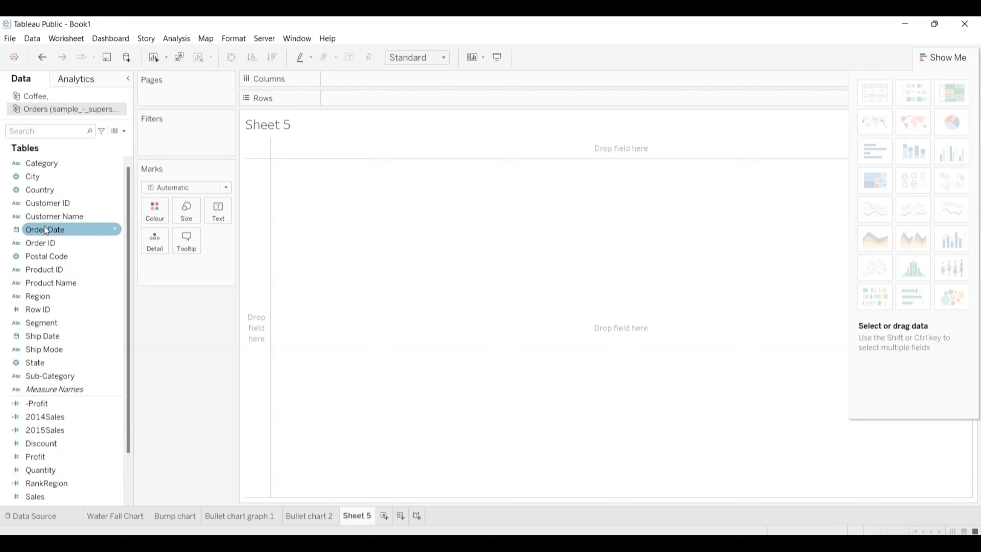
{"action": "left_click_drag", "start_coordinate": [44, 228], "coordinate": [348, 98]}
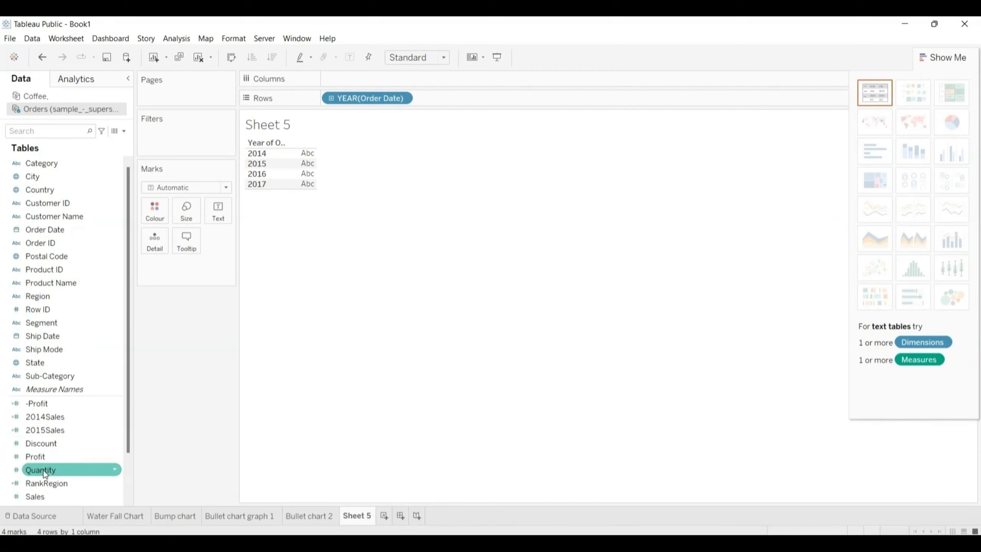
{"action": "left_click_drag", "start_coordinate": [44, 470], "coordinate": [350, 82]}
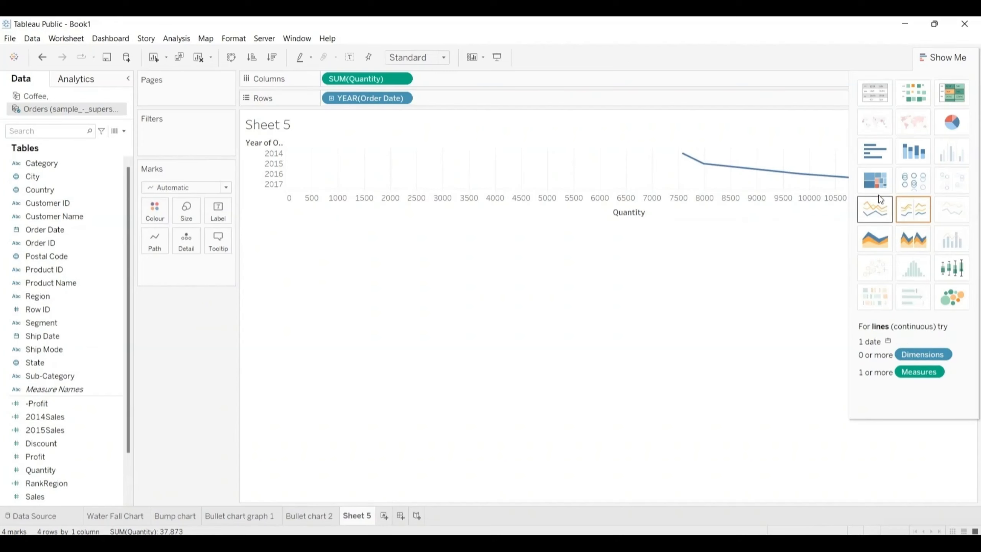
Step: Convert the Quantity by year view to a continuous area chart and show its mark labels
{"action": "left_click", "coordinate": [876, 238]}
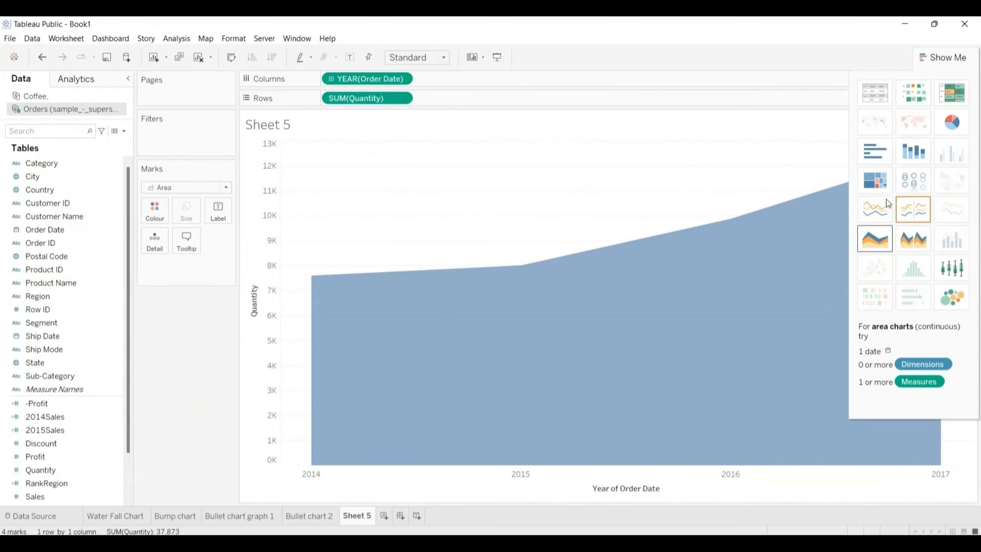
{"action": "left_click", "coordinate": [941, 58]}
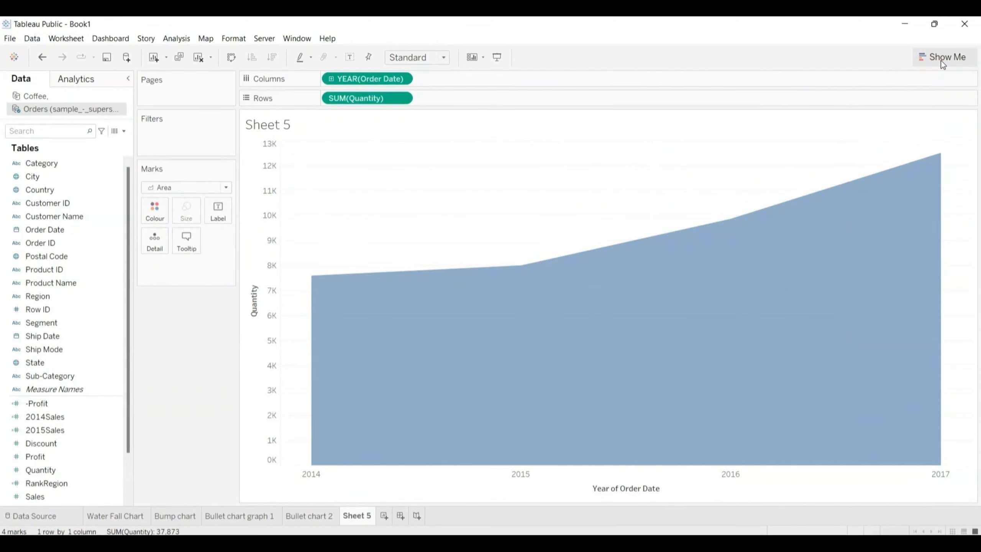
{"action": "mouse_move", "coordinate": [948, 142]}
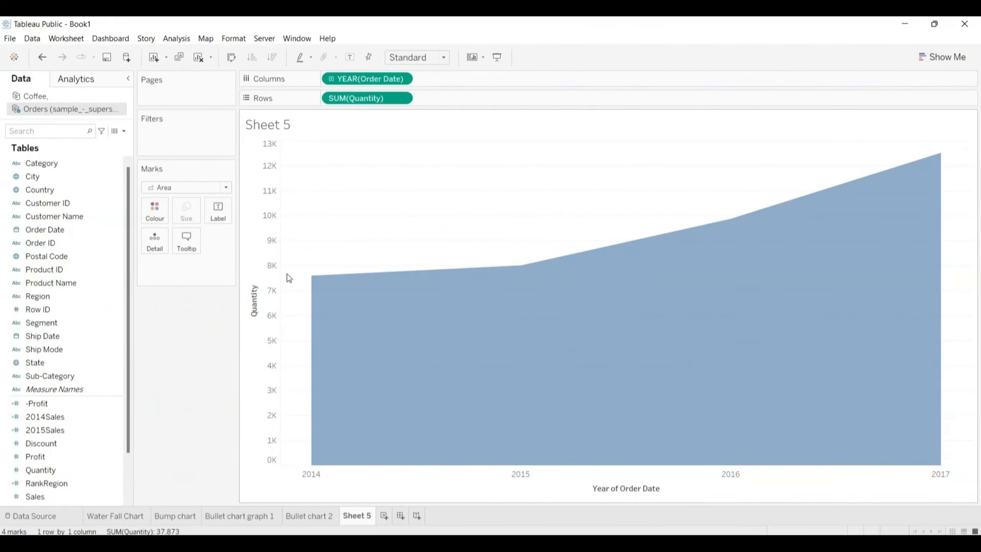
{"action": "left_click", "coordinate": [216, 216]}
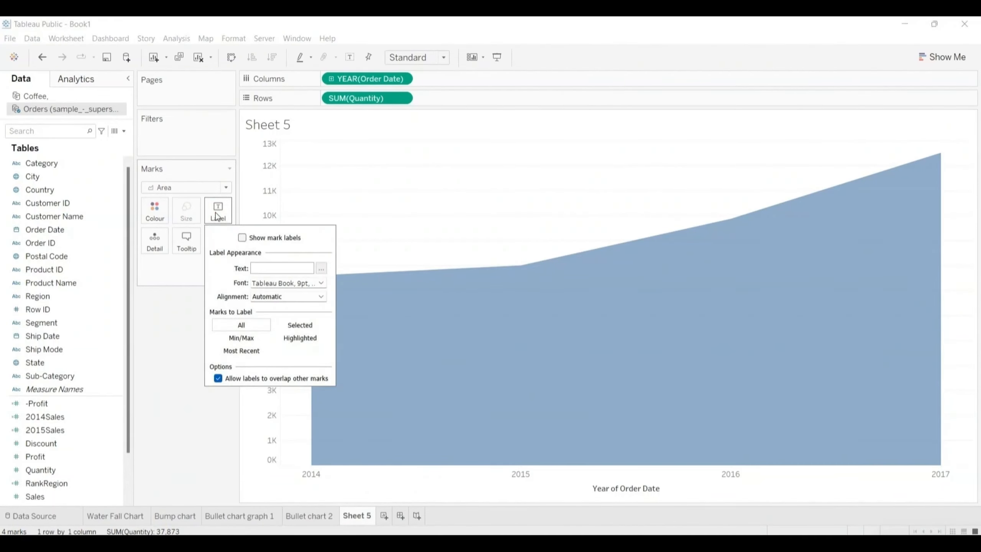
{"action": "left_click", "coordinate": [242, 237]}
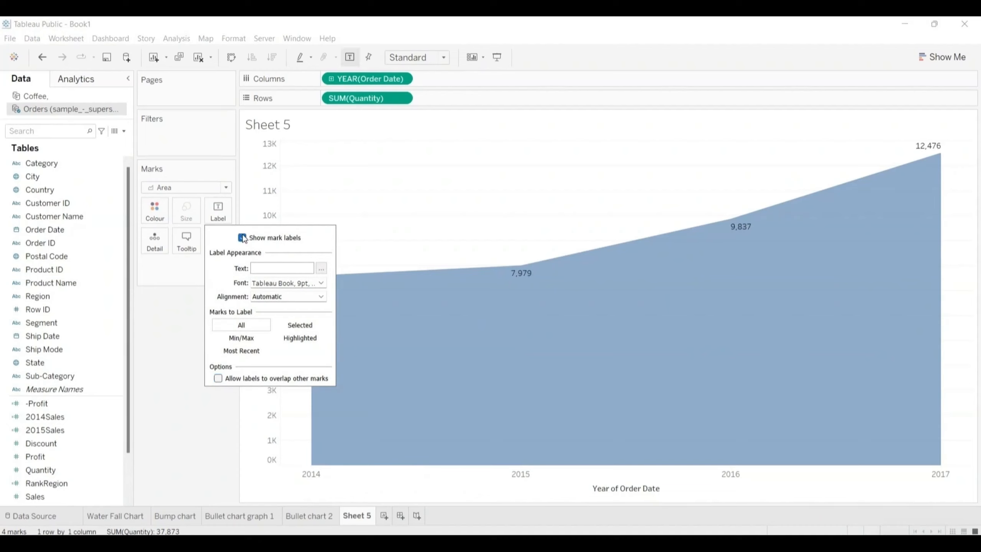
{"action": "left_click", "coordinate": [189, 342]}
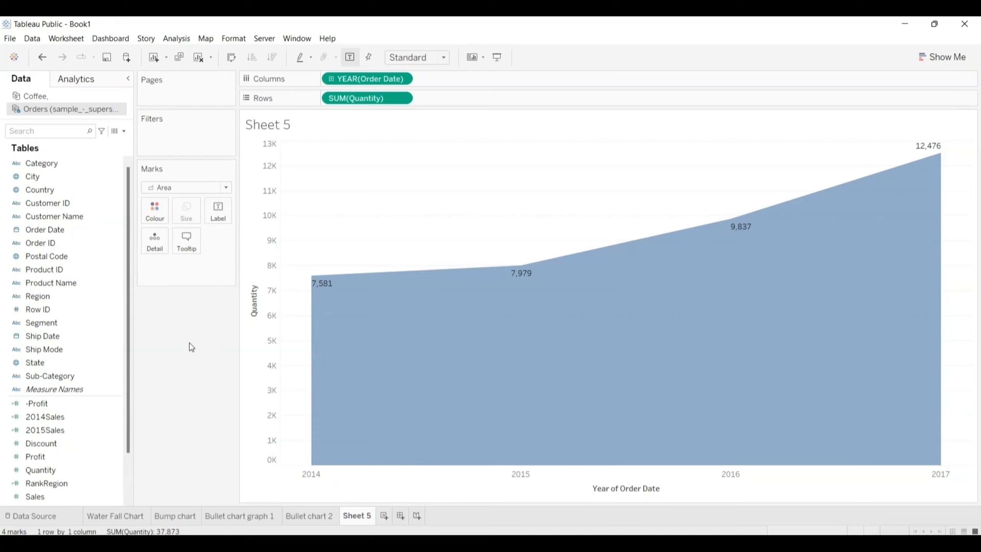
Step: Add a discrete Order Date year to the columns and drill the continuous Order Date down to quarters
{"action": "left_click", "coordinate": [71, 336]}
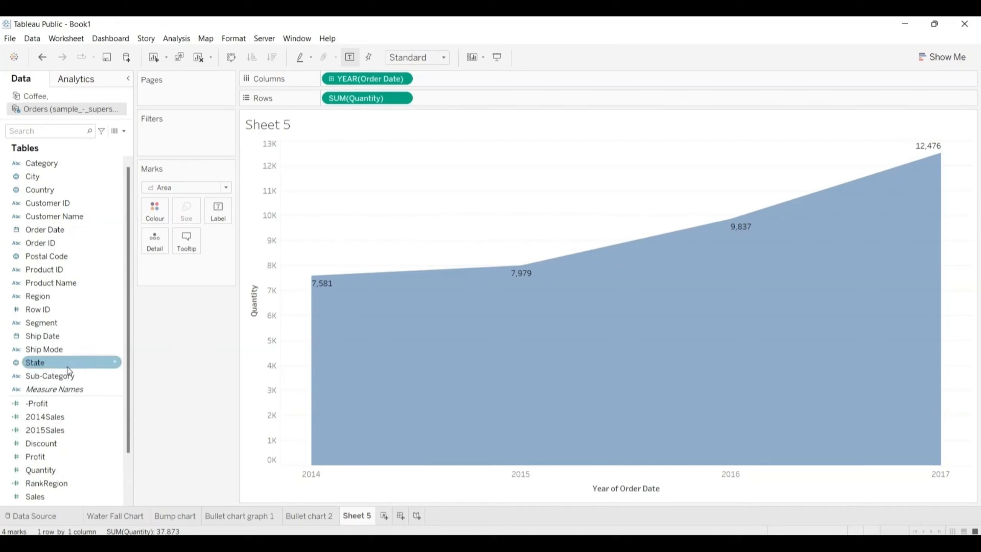
{"action": "left_click", "coordinate": [45, 230]}
{"action": "left_click_drag", "start_coordinate": [52, 224], "coordinate": [454, 81]}
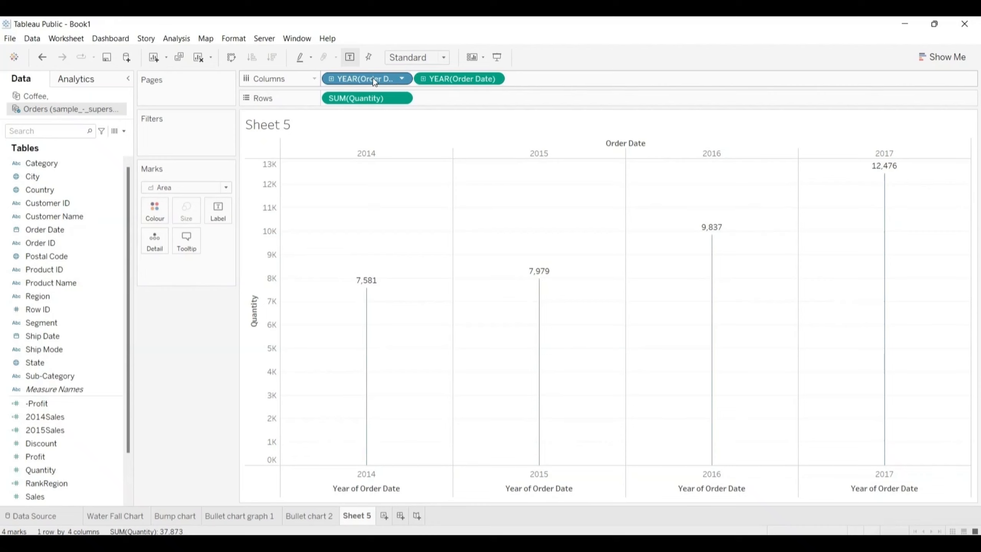
{"action": "left_click_drag", "start_coordinate": [372, 79], "coordinate": [555, 79]}
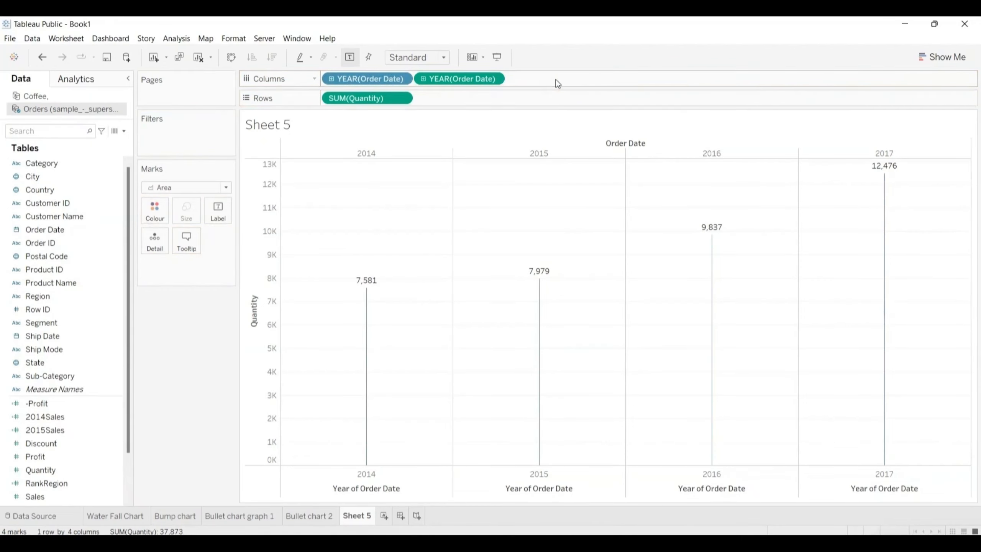
{"action": "left_click", "coordinate": [423, 78]}
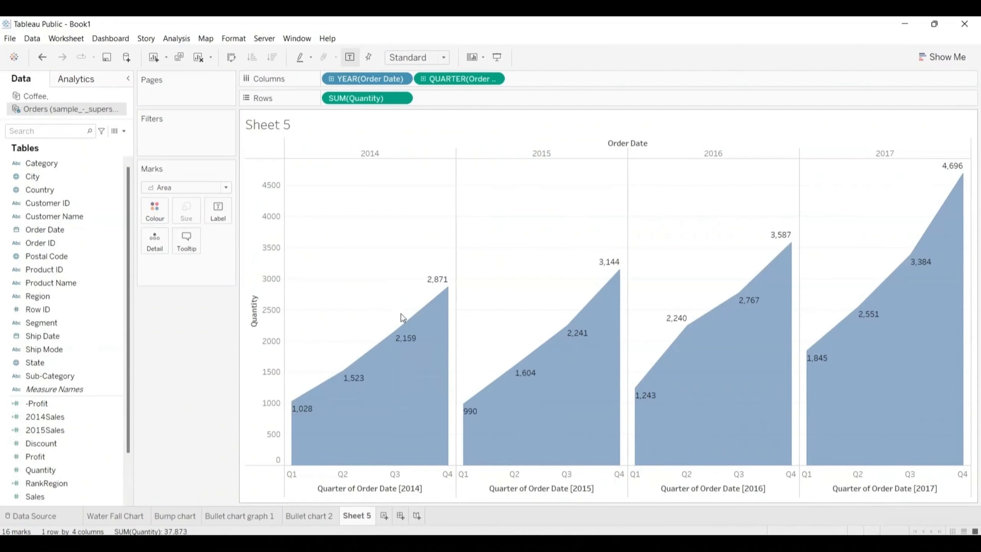
Step: Split the quarterly area chart by Region, placing Region on rows ahead of Quantity
{"action": "mouse_move", "coordinate": [442, 285]}
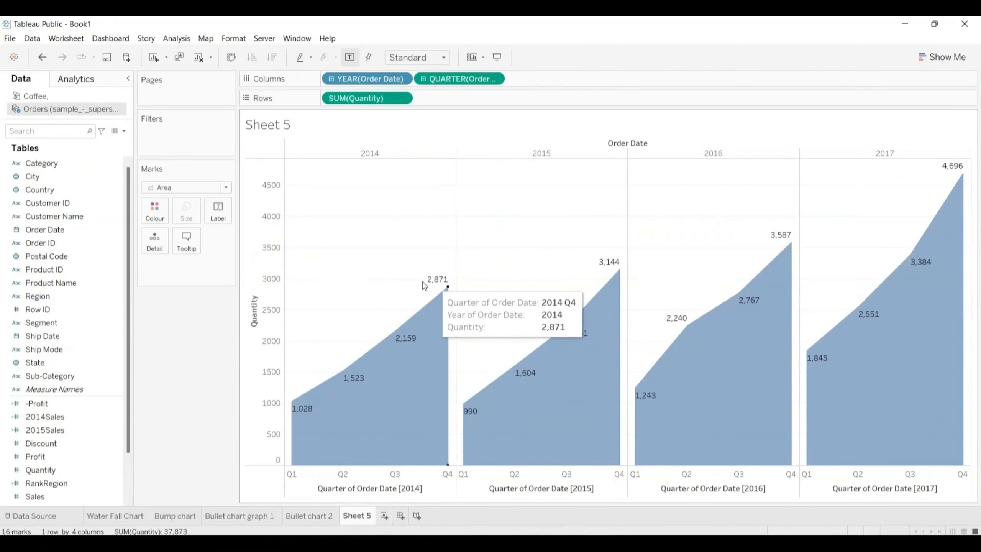
{"action": "mouse_move", "coordinate": [615, 277]}
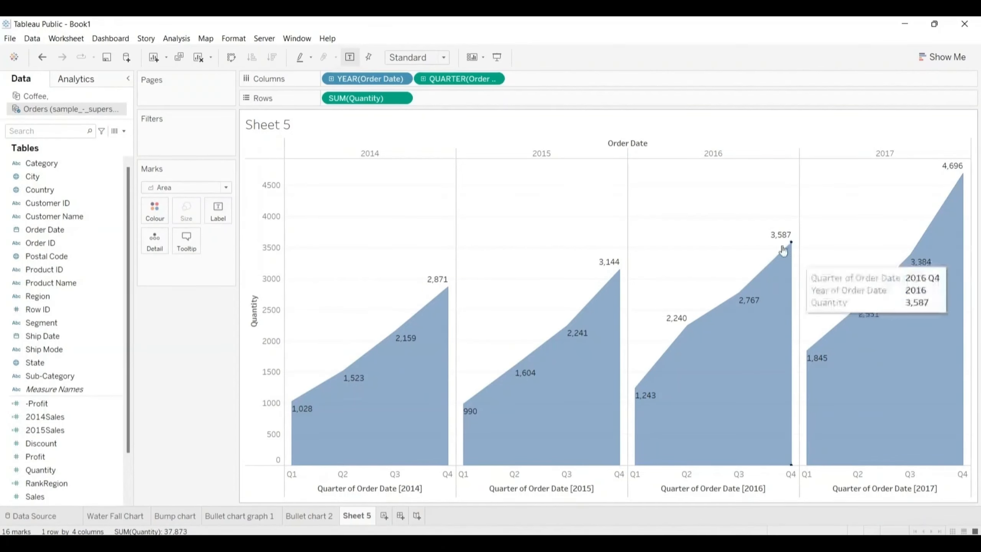
{"action": "mouse_move", "coordinate": [780, 241]}
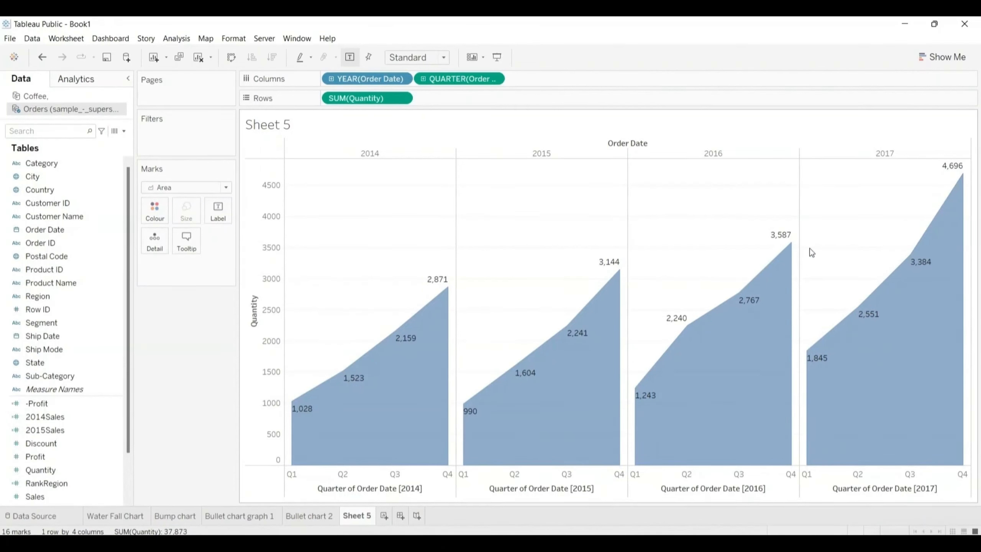
{"action": "mouse_move", "coordinate": [957, 180]}
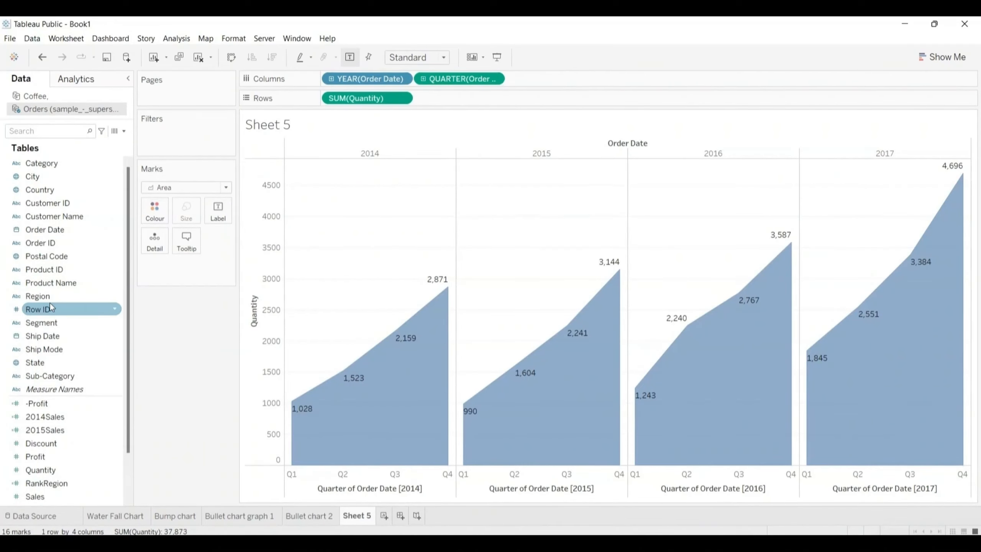
{"action": "left_click_drag", "start_coordinate": [46, 295], "coordinate": [457, 101]}
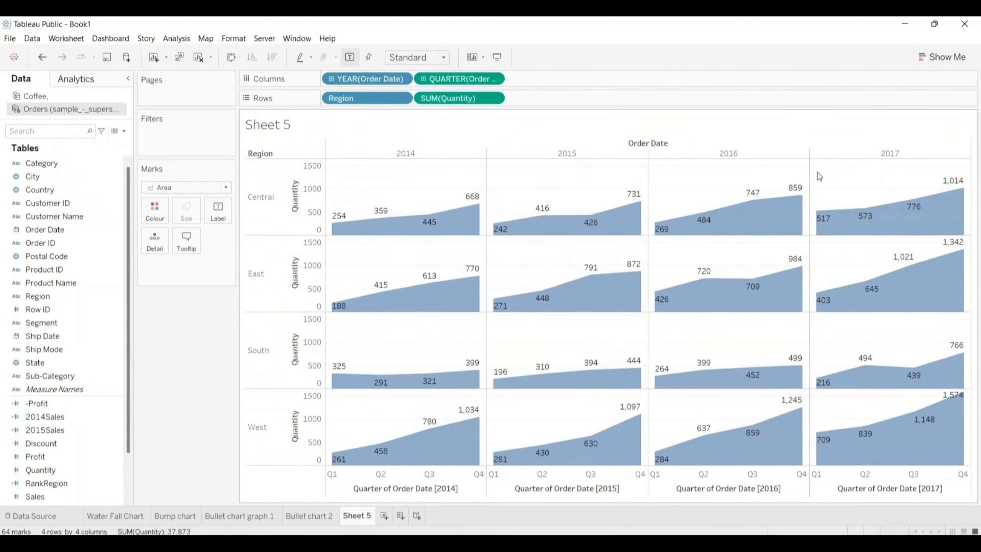
Step: Replace the sheet name placeholder in Sheet 5's title with "Area chart graph"
{"action": "double_click", "coordinate": [286, 128]}
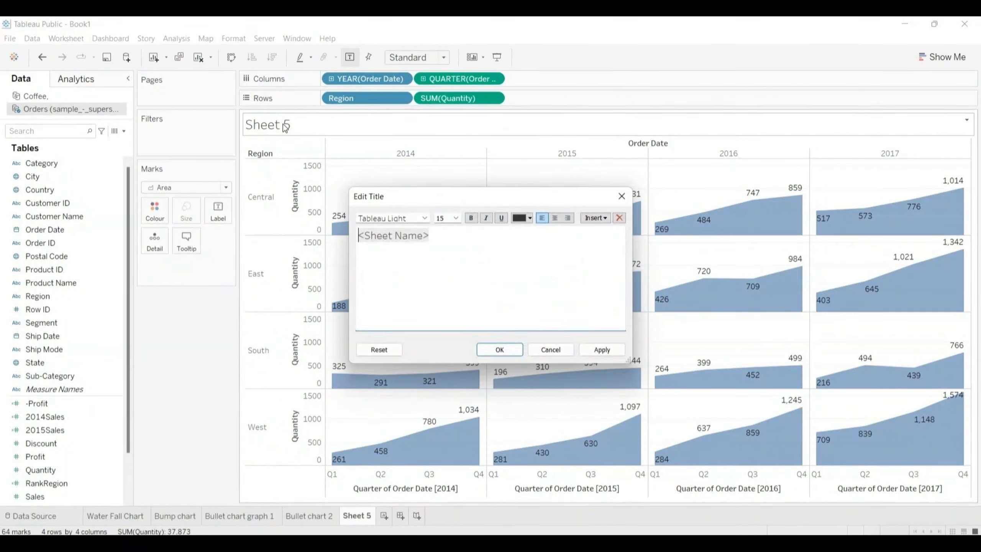
{"action": "key", "text": "shift+Right"}
{"action": "key", "text": "shift+Right"}
{"action": "key", "text": "shift+Right"}
{"action": "key", "text": "shift+Right"}
{"action": "key", "text": "shift+Right"}
{"action": "key", "text": "shift+Right"}
{"action": "key", "text": "shift+Right"}
{"action": "key", "text": "shift+Right"}
{"action": "key", "text": "shift+Right"}
{"action": "key", "text": "shift+Right"}
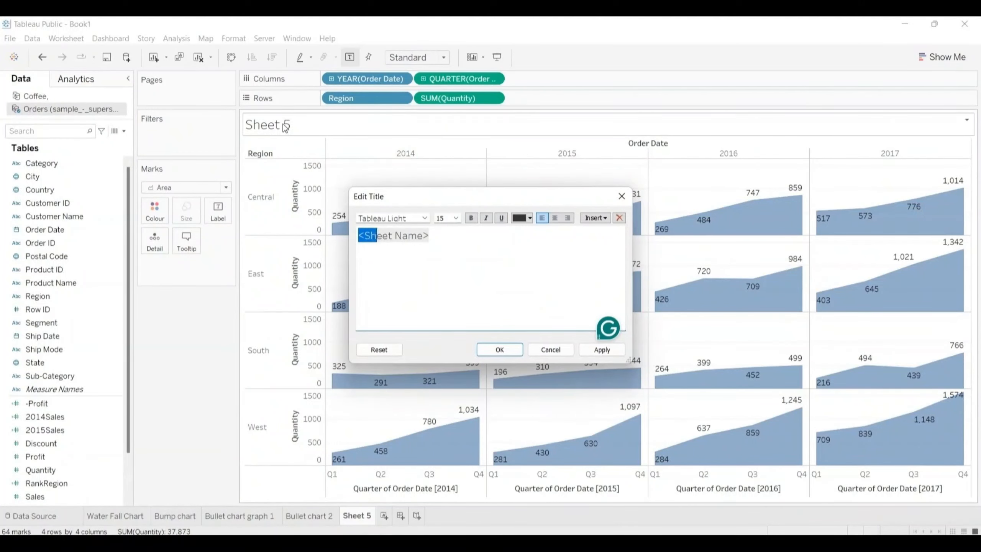
{"action": "key", "text": "shift+Right"}
{"action": "key", "text": "shift+Right"}
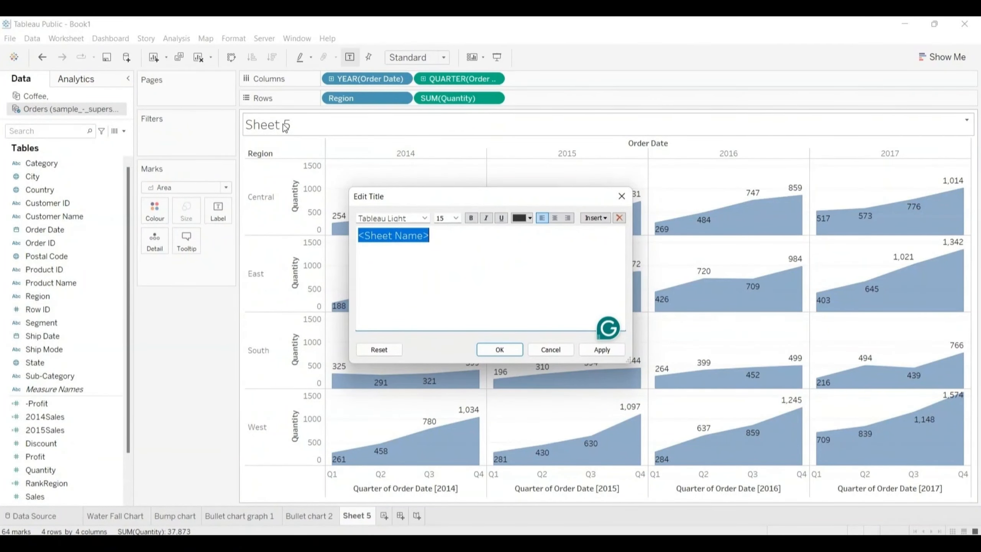
{"action": "key", "text": "Delete"}
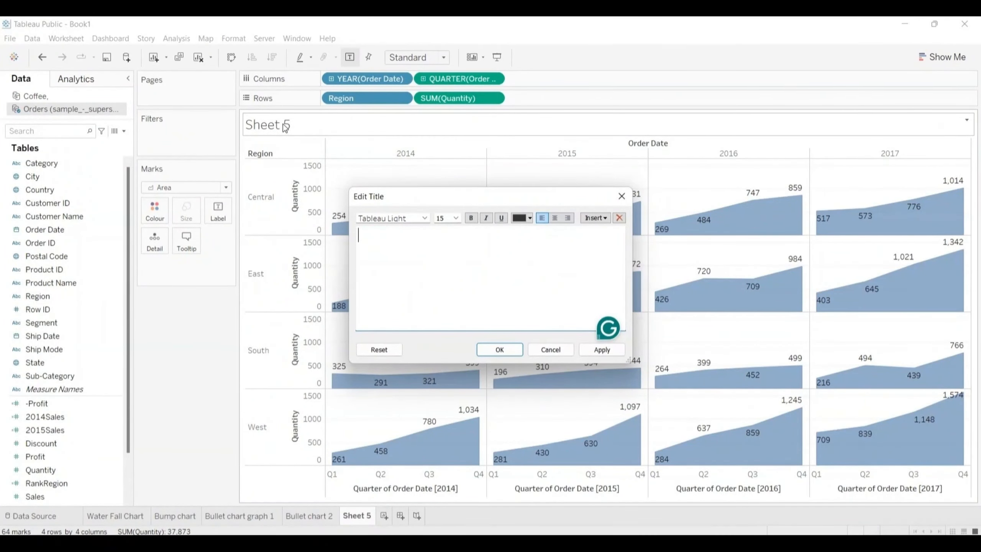
{"action": "type", "text": "Area chart graph"}
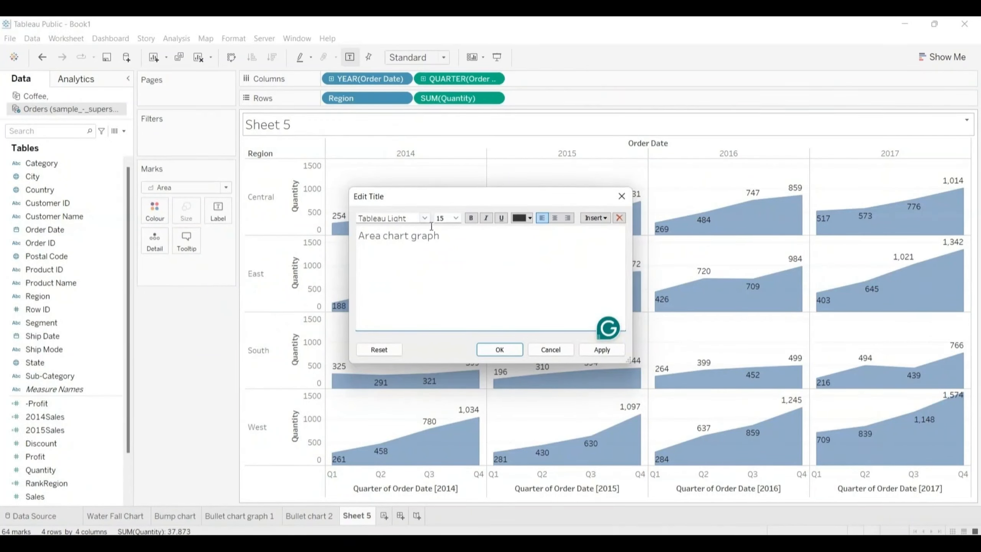
{"action": "key", "text": "ctrl+a"}
{"action": "key", "text": "ctrl+c"}
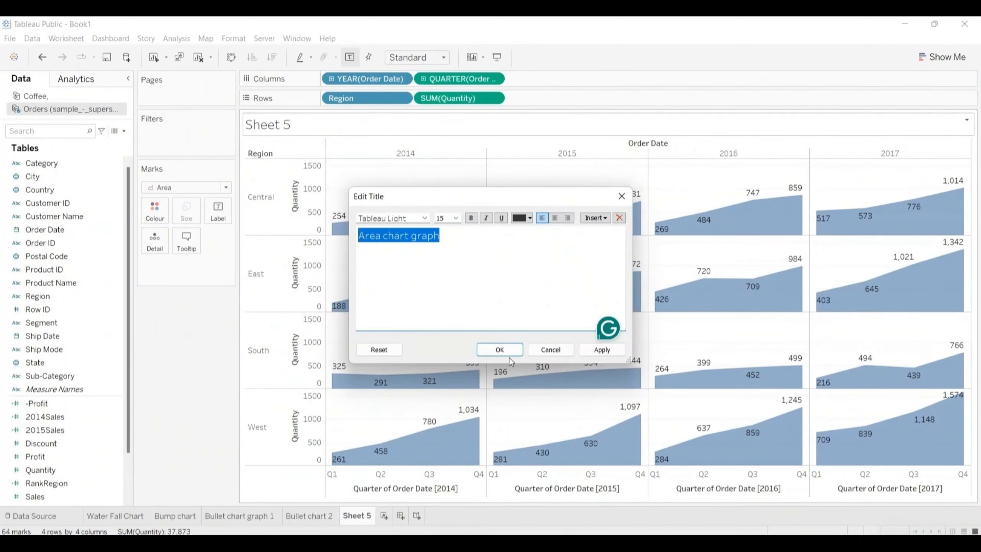
{"action": "left_click", "coordinate": [501, 349]}
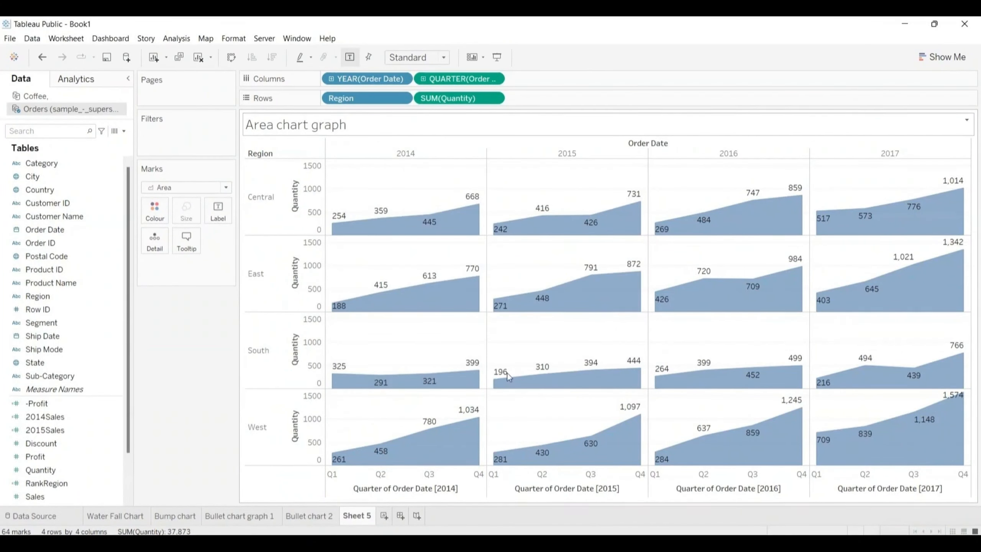
Step: Rename the Sheet 5 worksheet as "Area chart graph"
{"action": "double_click", "coordinate": [356, 516]}
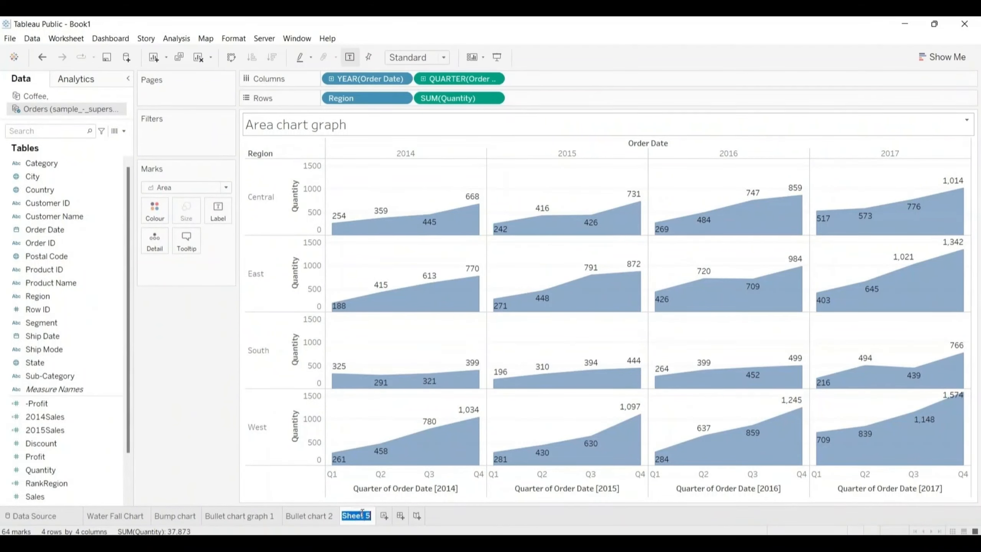
{"action": "key", "text": "ctrl+v"}
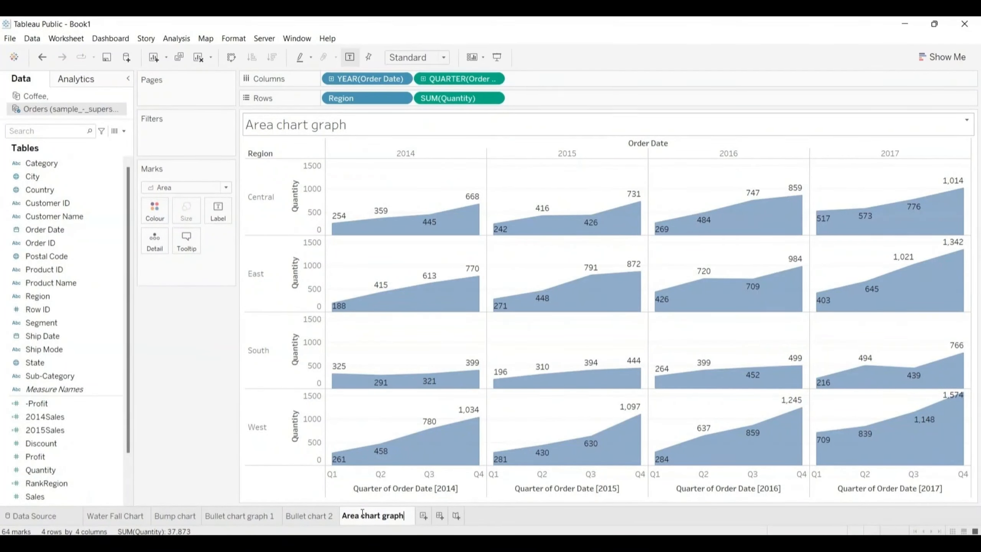
{"action": "left_click", "coordinate": [424, 516]}
Step: On a new worksheet using the Coffee data source, chart Profit with Market on columns and Product Type on rows
{"action": "left_click", "coordinate": [418, 516]}
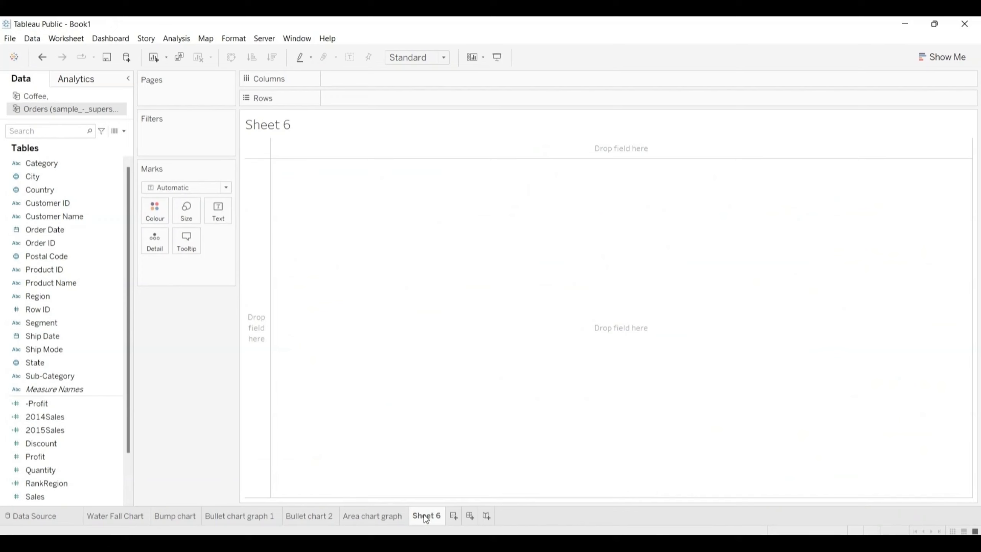
{"action": "left_click", "coordinate": [40, 98]}
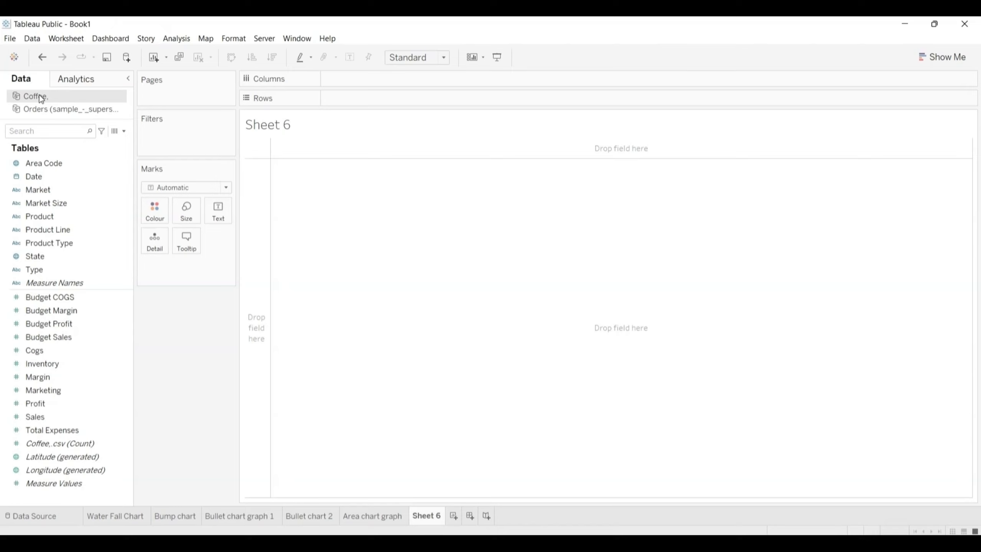
{"action": "left_click", "coordinate": [46, 189]}
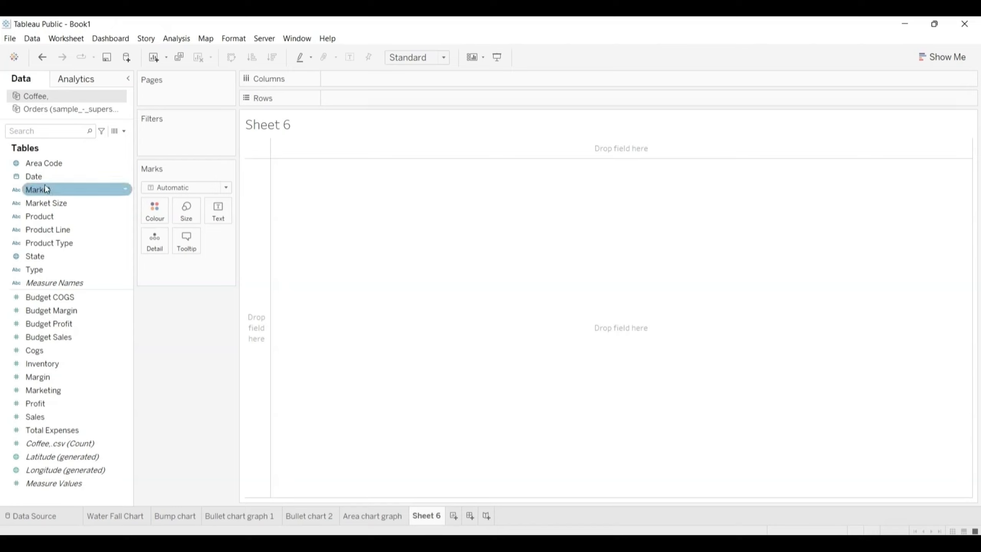
{"action": "left_click_drag", "start_coordinate": [42, 189], "coordinate": [351, 79]}
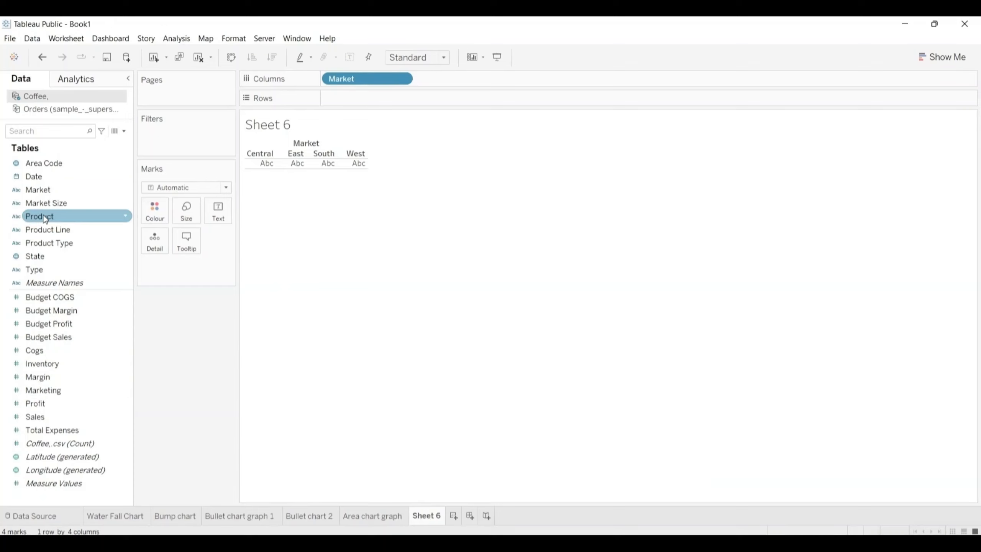
{"action": "left_click", "coordinate": [45, 243]}
{"action": "left_click_drag", "start_coordinate": [45, 243], "coordinate": [445, 80]}
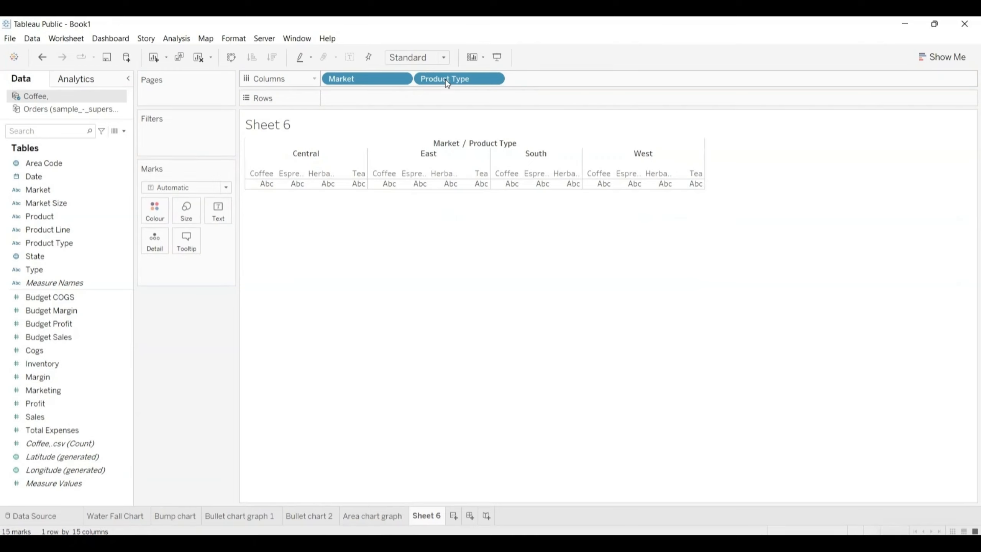
{"action": "left_click_drag", "start_coordinate": [446, 79], "coordinate": [362, 100]}
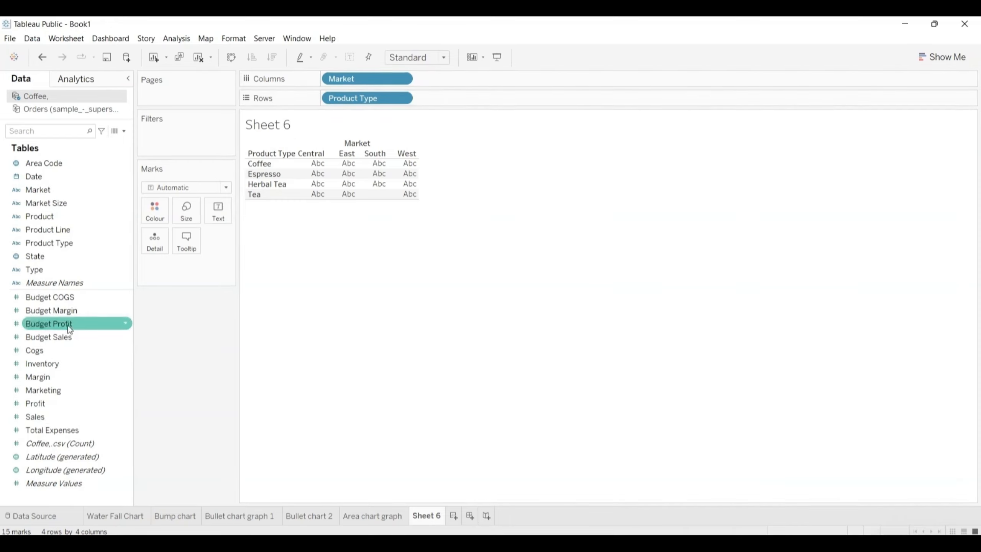
{"action": "mouse_move", "coordinate": [28, 404]}
{"action": "left_mouse_down"}
{"action": "mouse_move", "coordinate": [383, 172]}
{"action": "mouse_move", "coordinate": [443, 101]}
{"action": "left_mouse_up"}
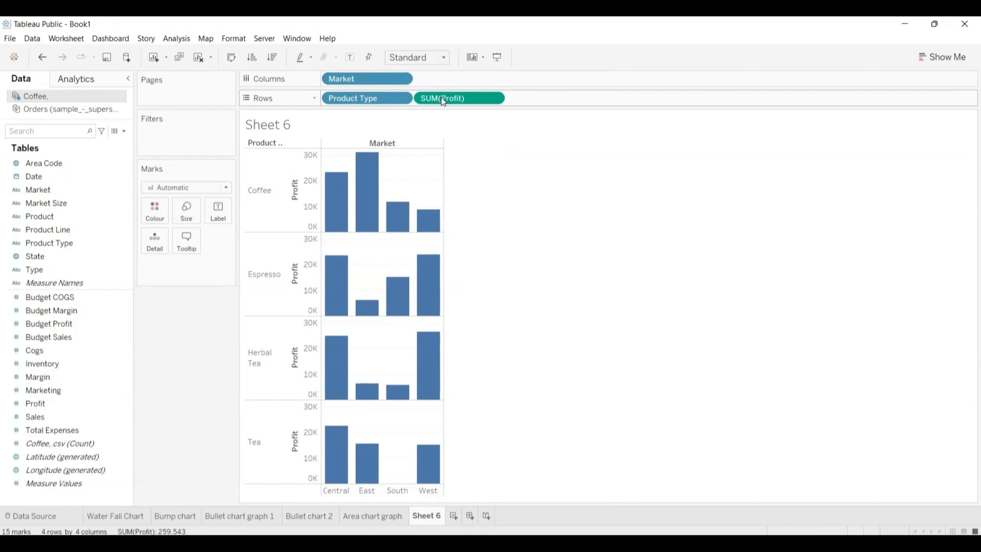
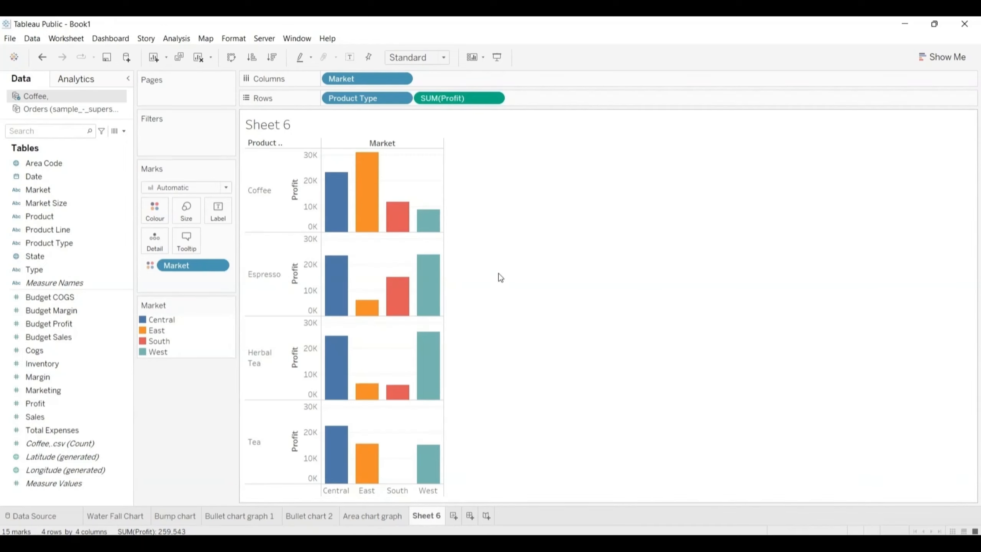
Step: Widen the Profit bar chart's columns and show mark labels on the bars
{"action": "key", "text": "ctrl+Right"}
{"action": "key", "text": "ctrl+Right"}
{"action": "key", "text": "ctrl+Right"}
{"action": "key", "text": "ctrl+Right"}
{"action": "key", "text": "ctrl+Right"}
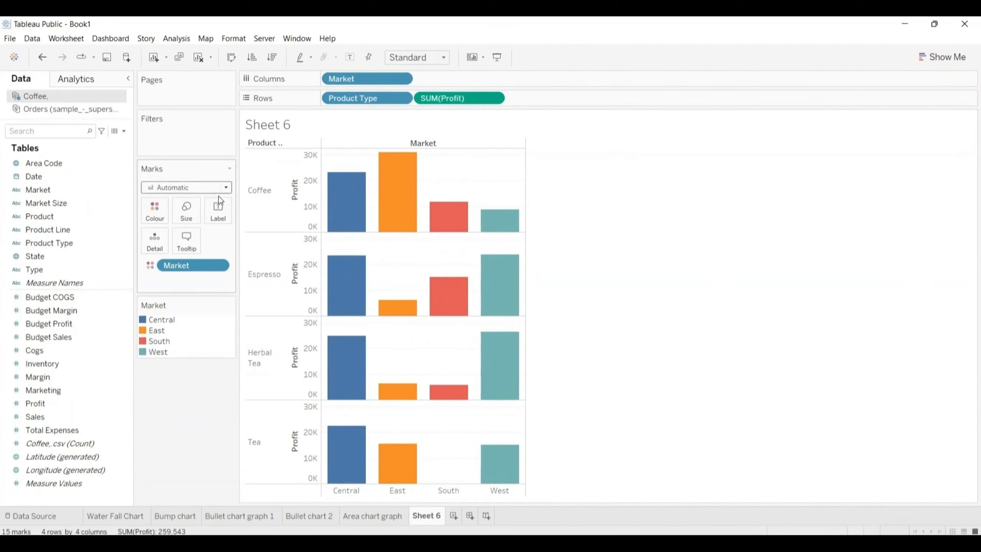
{"action": "left_click", "coordinate": [218, 212]}
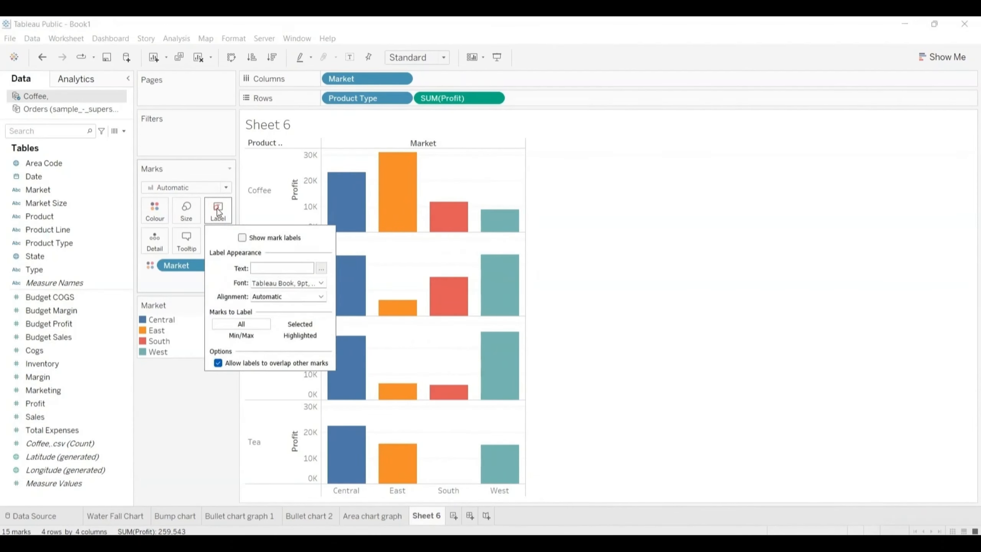
{"action": "left_click", "coordinate": [243, 237]}
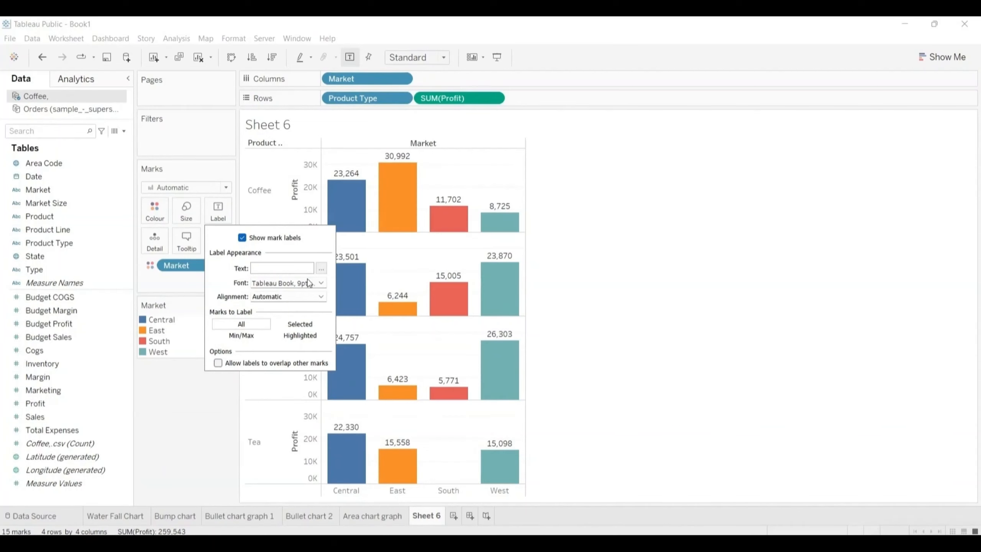
{"action": "left_click", "coordinate": [205, 382]}
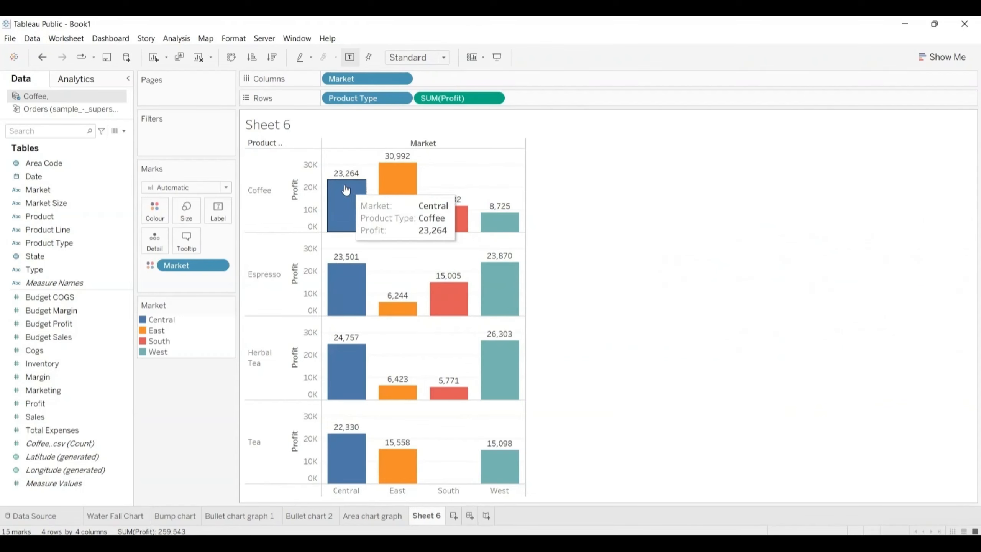
{"action": "mouse_move", "coordinate": [347, 205]}
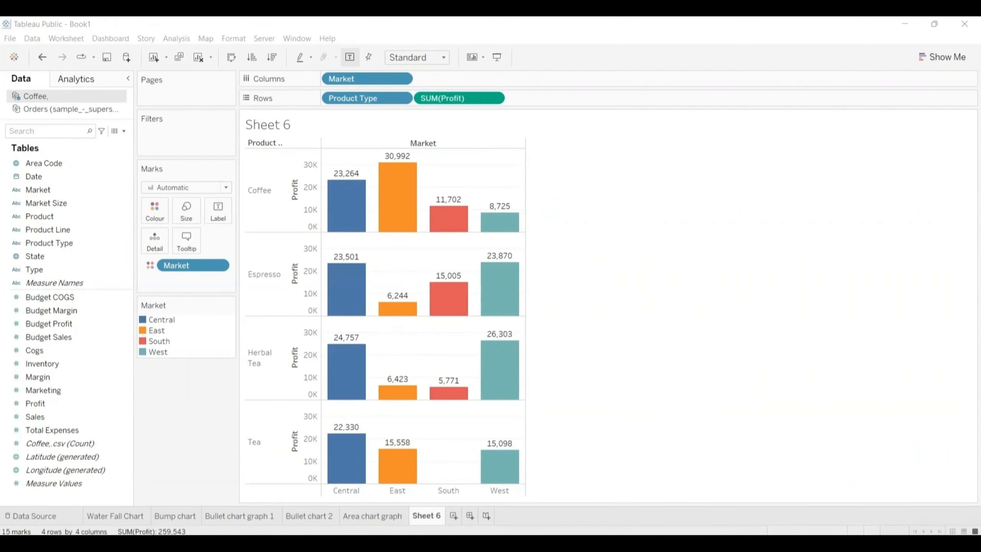
Step: Replace the sheet name placeholder in Sheet 6's title with "Facets chart" and rename the worksheet to match
{"action": "double_click", "coordinate": [282, 125]}
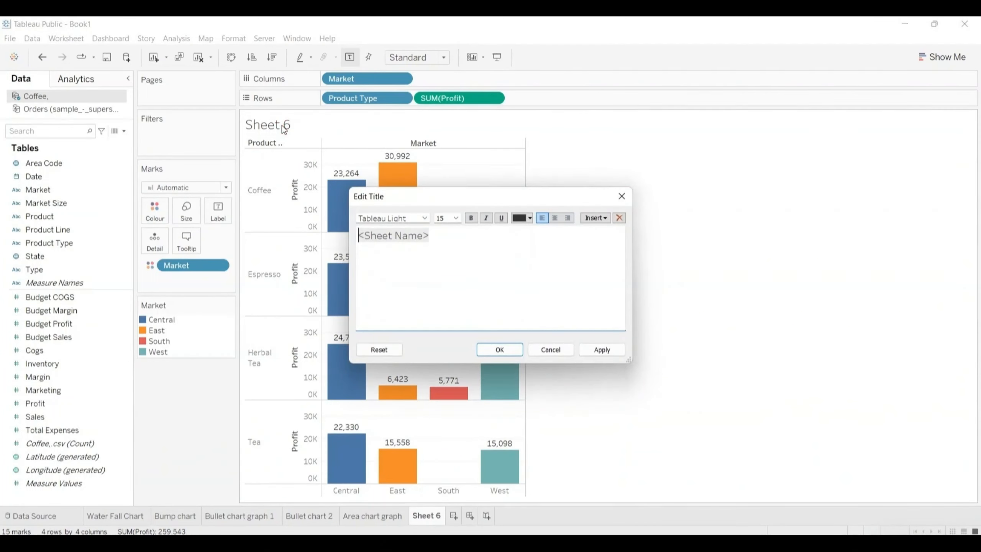
{"action": "key", "text": "shift+Right"}
{"action": "key", "text": "shift+Right"}
{"action": "key", "text": "shift+Right"}
{"action": "key", "text": "shift+Right"}
{"action": "key", "text": "shift+Right"}
{"action": "key", "text": "shift+Right"}
{"action": "key", "text": "shift+Right"}
{"action": "key", "text": "shift+Right"}
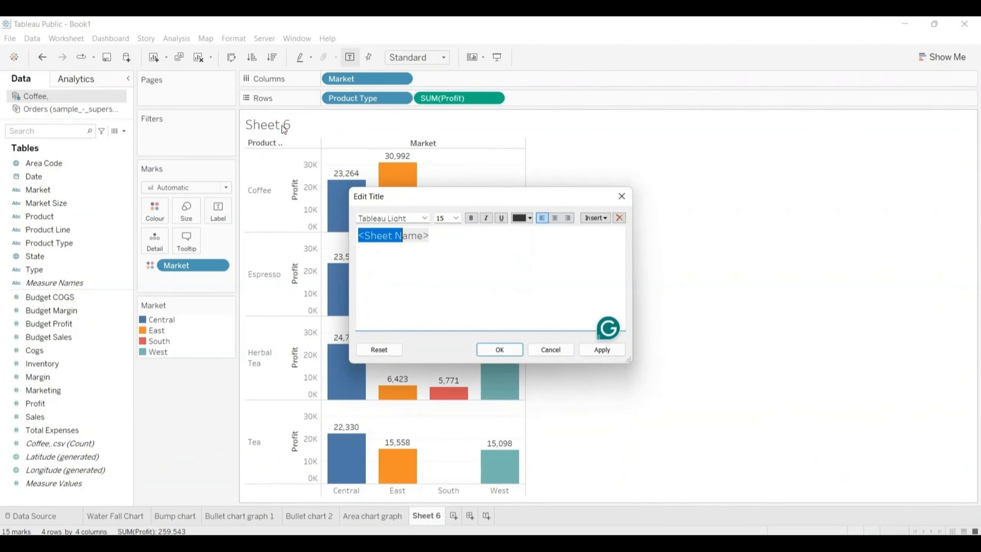
{"action": "key", "text": "shift+Right"}
{"action": "key", "text": "shift+Right"}
{"action": "key", "text": "shift+Right"}
{"action": "key", "text": "shift+Right"}
{"action": "key", "text": "BackSpace"}
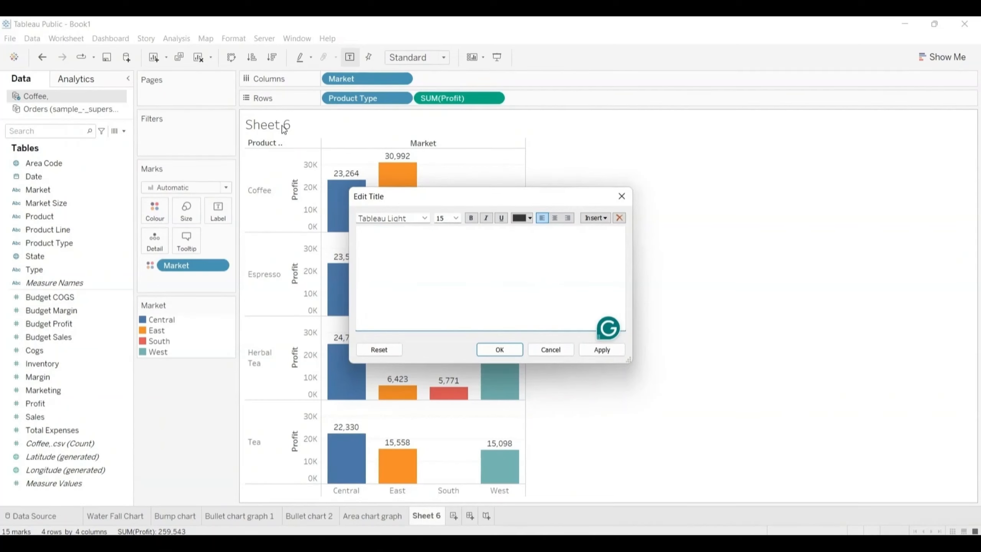
{"action": "type", "text": "Facets chart"}
{"action": "key", "text": "ctrl+a"}
{"action": "key", "text": "ctrl+c"}
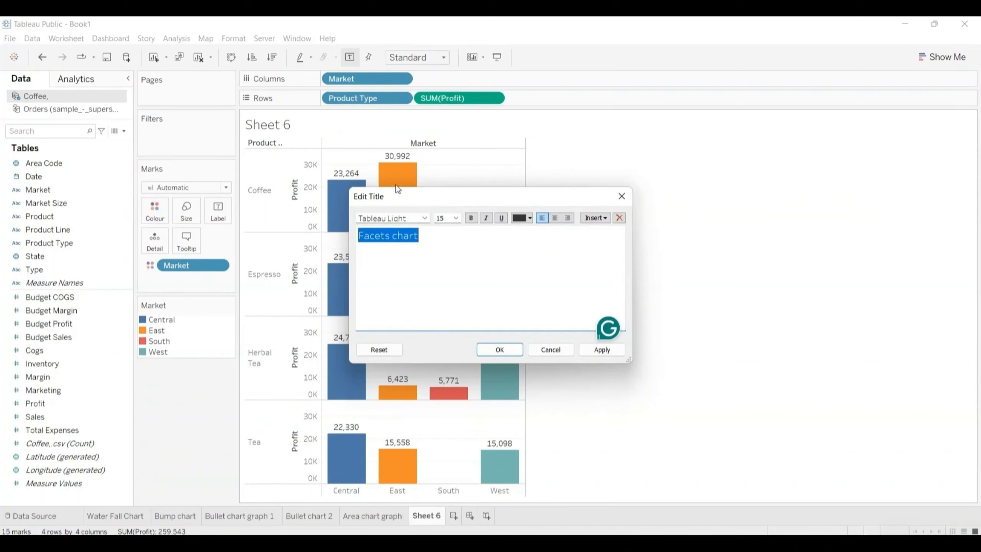
{"action": "left_click", "coordinate": [499, 350]}
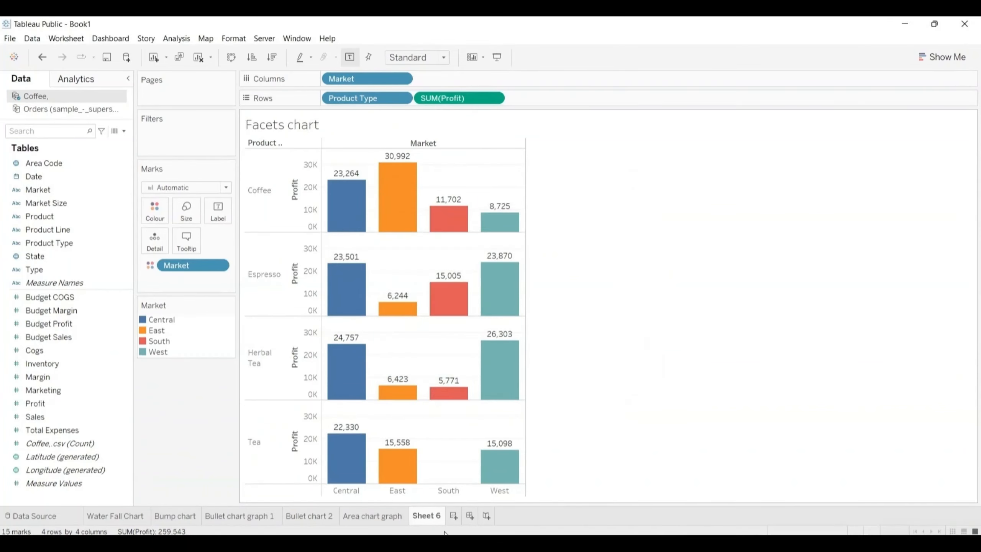
{"action": "double_click", "coordinate": [430, 517]}
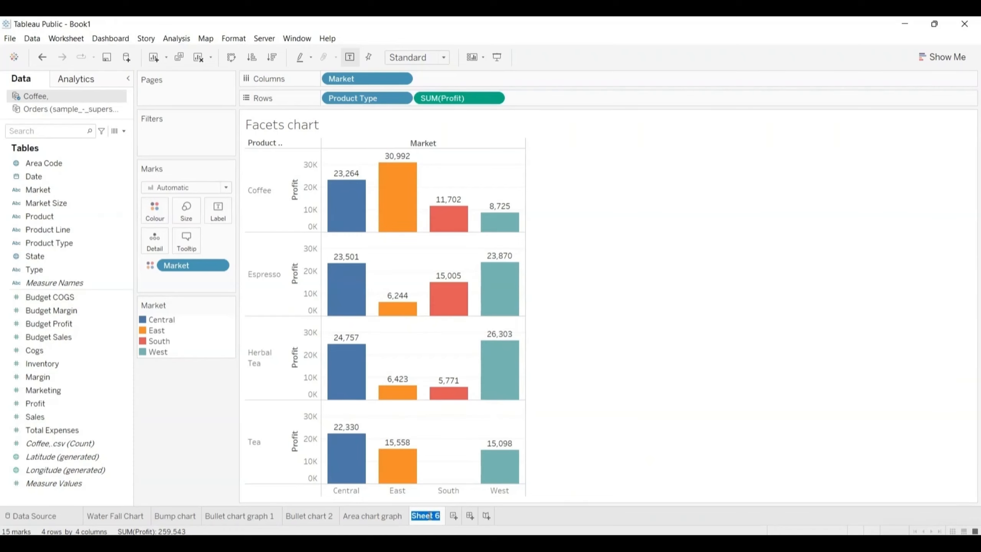
{"action": "key", "text": "ctrl+v"}
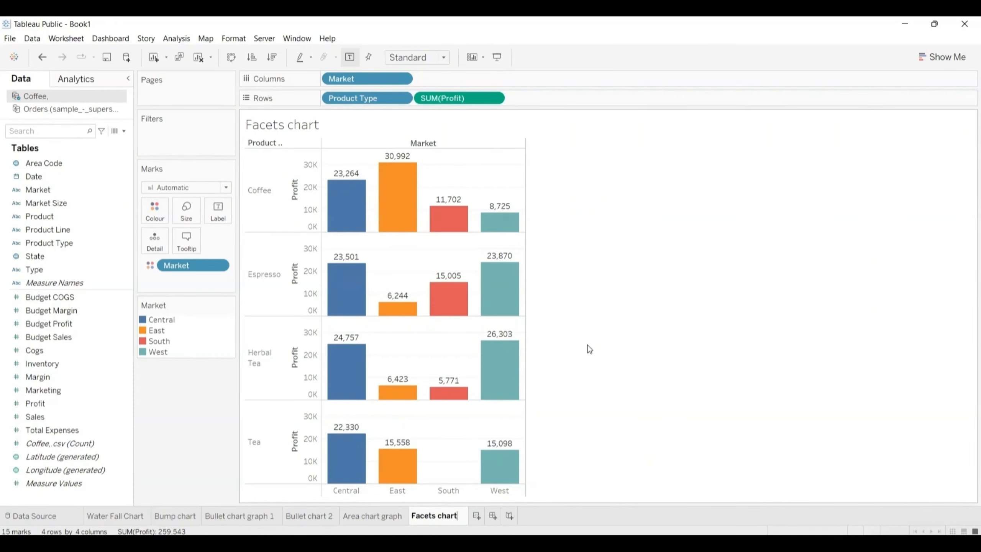
Step: On a new worksheet using the Coffee data source, place Date, Type and Market on rows
{"action": "left_click", "coordinate": [477, 517]}
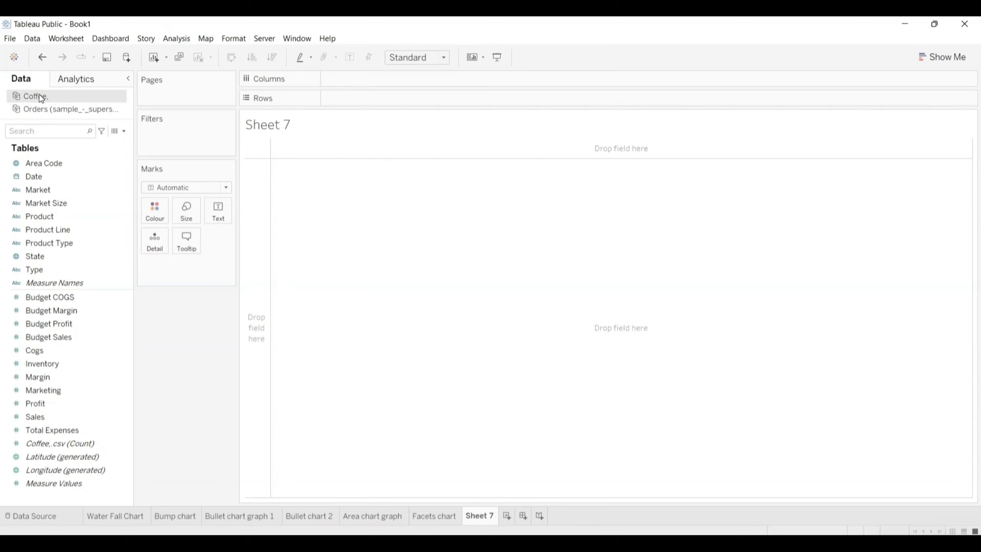
{"action": "left_click", "coordinate": [932, 57]}
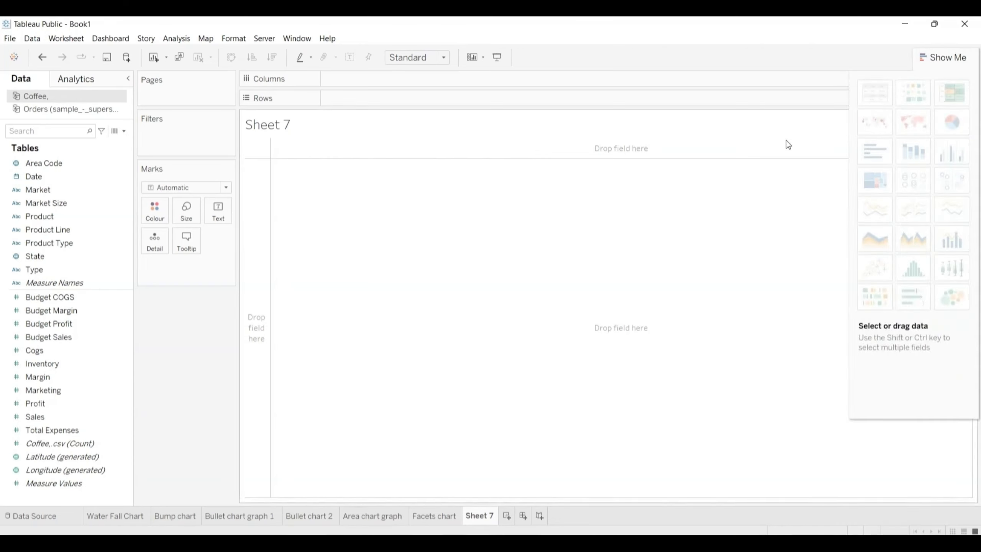
{"action": "mouse_move", "coordinate": [866, 180]}
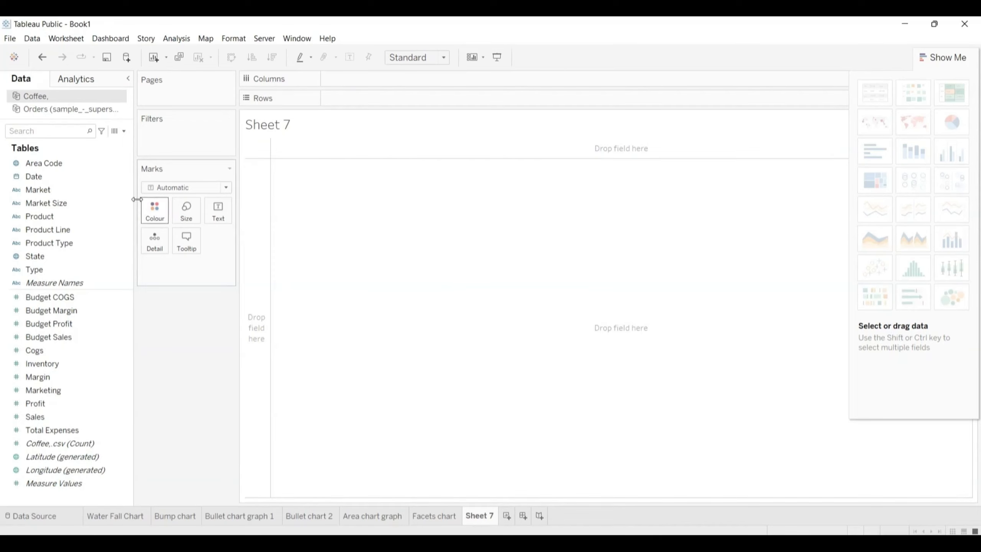
{"action": "left_click", "coordinate": [69, 176]}
{"action": "left_click_drag", "start_coordinate": [47, 176], "coordinate": [350, 96]}
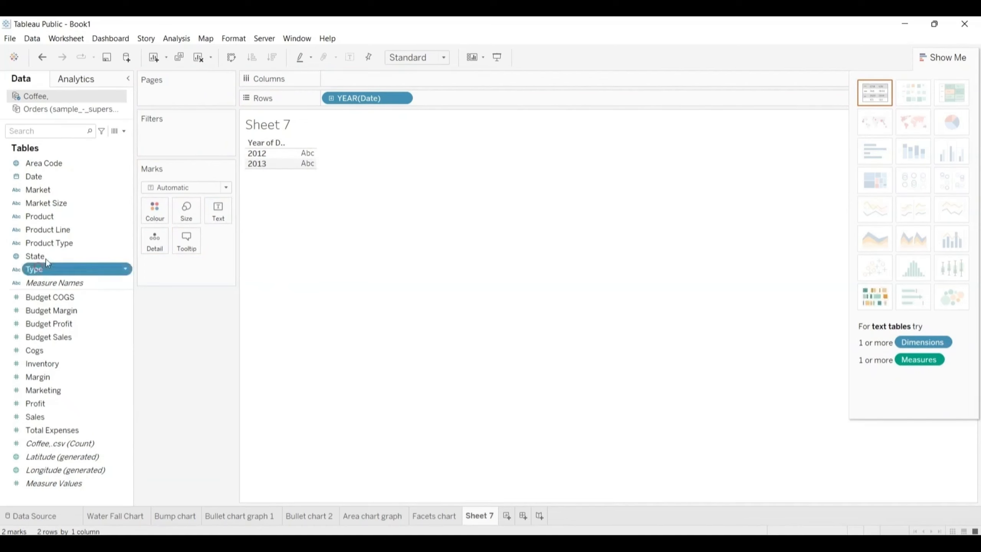
{"action": "left_click_drag", "start_coordinate": [40, 270], "coordinate": [448, 95]}
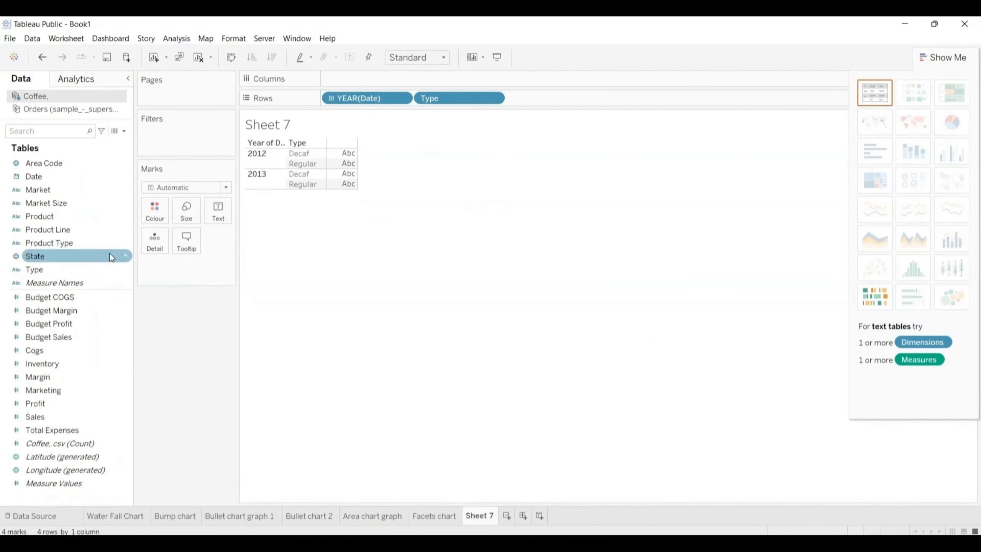
{"action": "left_click_drag", "start_coordinate": [46, 190], "coordinate": [543, 99]}
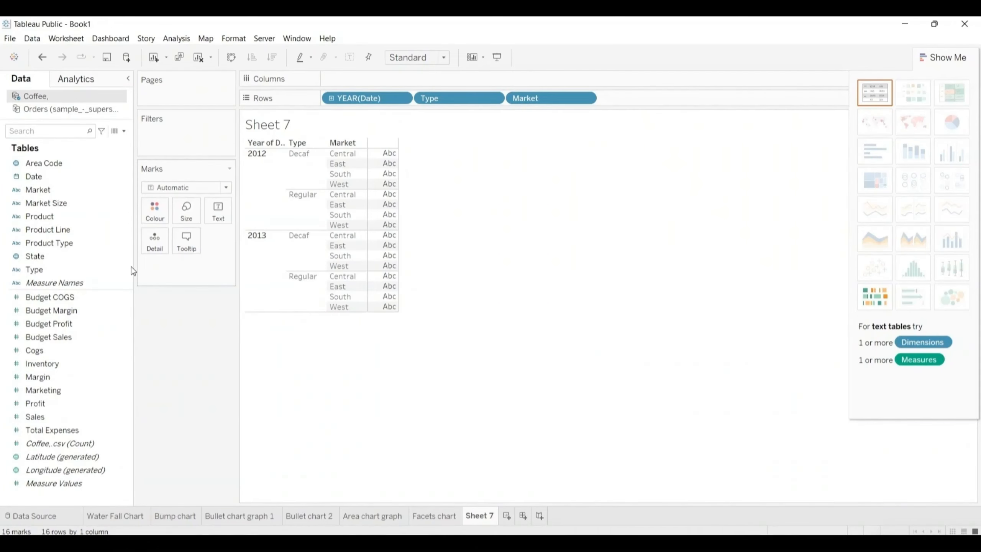
Step: Turn the view into a dual lines chart of Sales and Budget Sales, and dock its colour legend beneath the Marks card
{"action": "left_click_drag", "start_coordinate": [35, 413], "coordinate": [343, 78]}
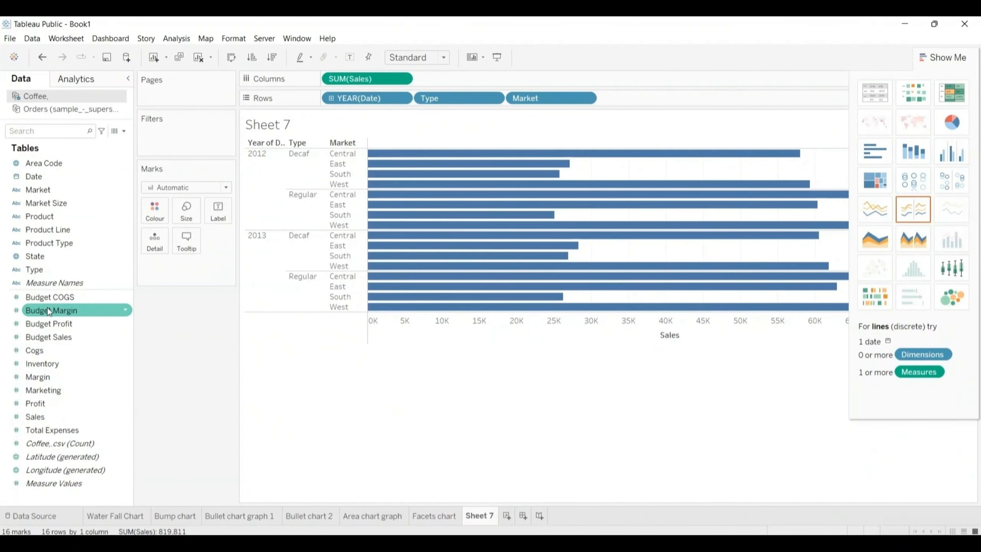
{"action": "left_click_drag", "start_coordinate": [49, 337], "coordinate": [453, 78]}
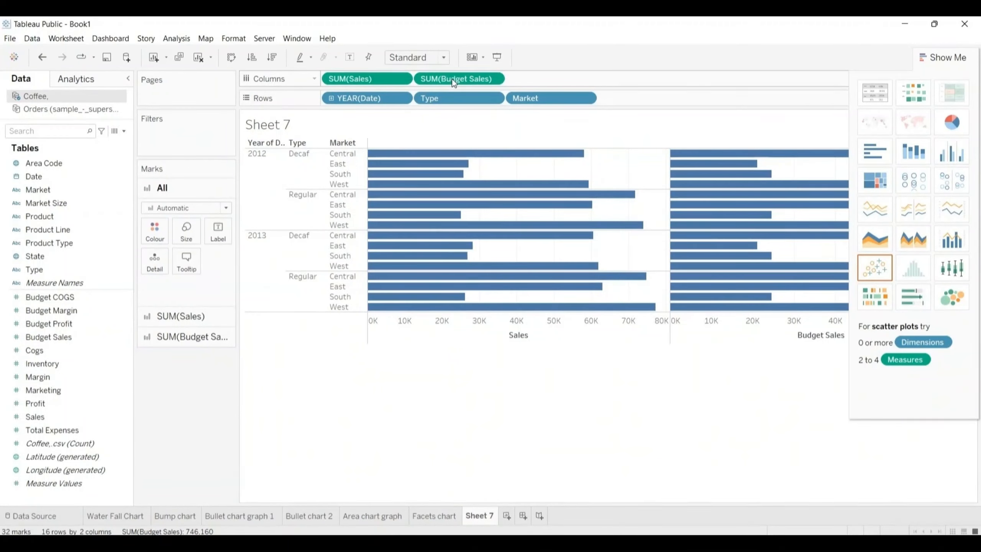
{"action": "left_click", "coordinate": [948, 207]}
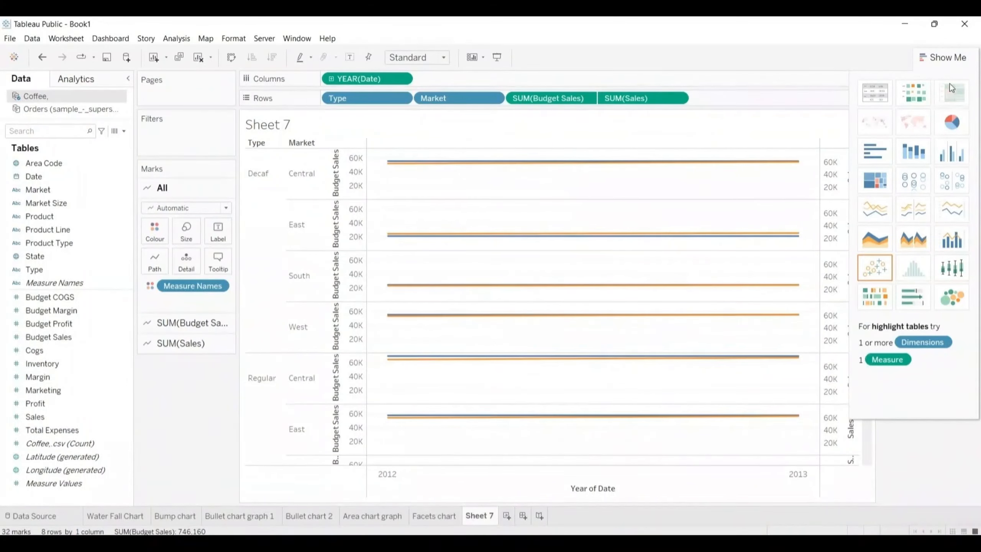
{"action": "left_click", "coordinate": [947, 58]}
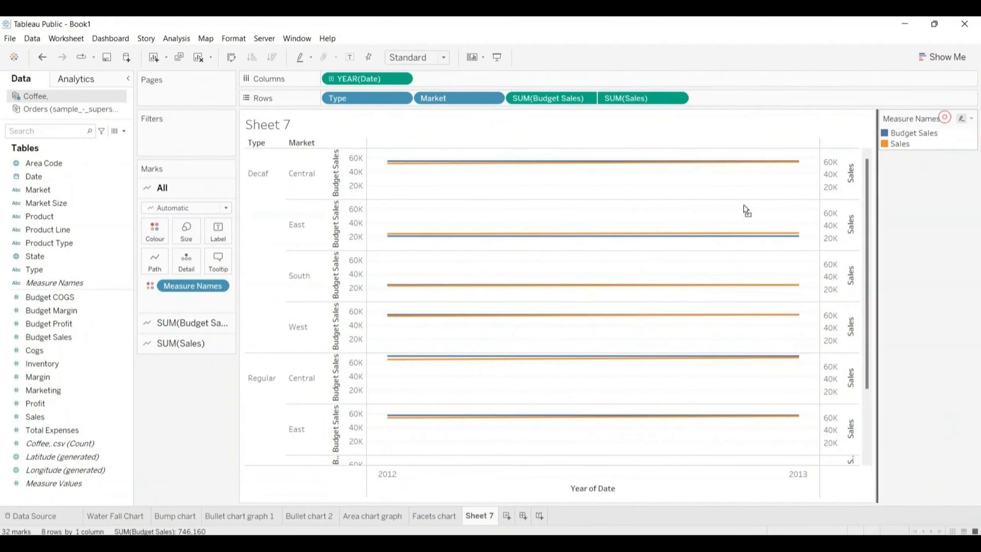
{"action": "left_click_drag", "start_coordinate": [273, 377], "coordinate": [193, 394]}
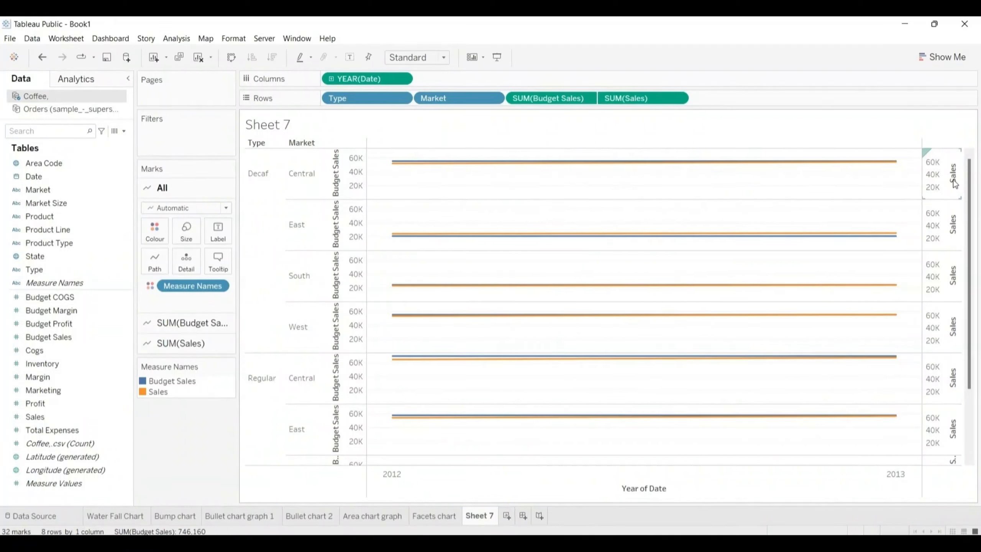
Step: Synchronise the Sales axis with the Budget Sales axis, and move Market to columns ahead of the Date year
{"action": "mouse_move", "coordinate": [847, 167]}
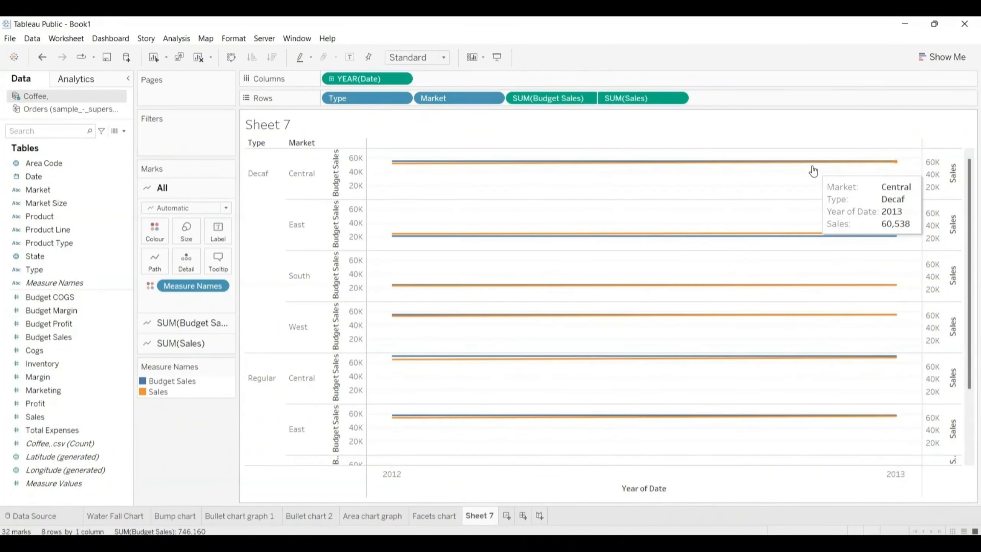
{"action": "left_click", "coordinate": [949, 173]}
{"action": "right_click", "coordinate": [948, 173]}
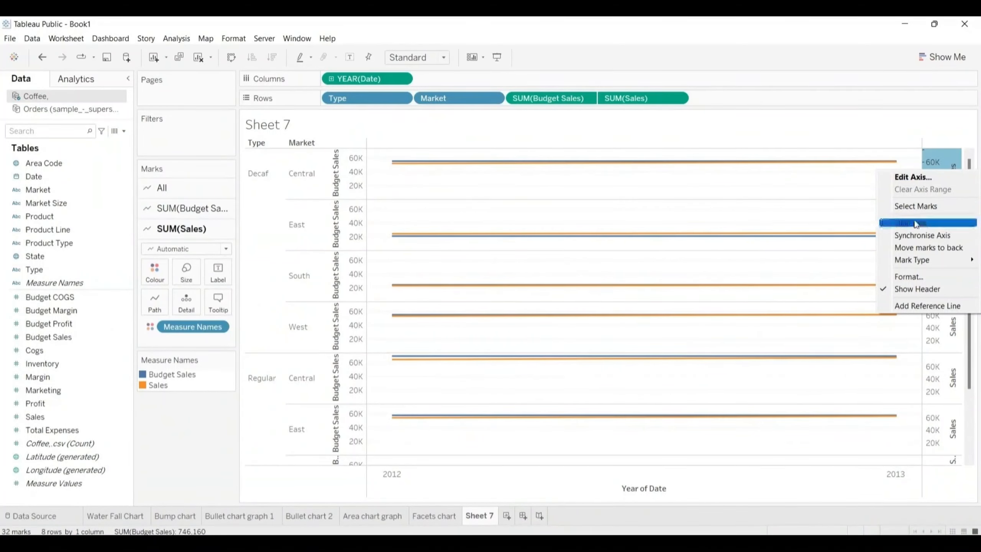
{"action": "left_click", "coordinate": [886, 235]}
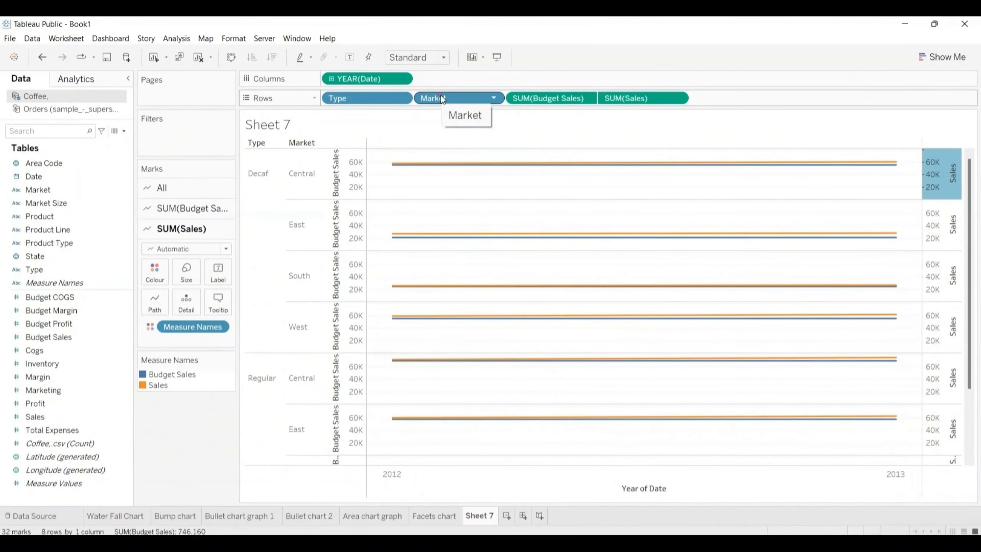
{"action": "left_click_drag", "start_coordinate": [443, 99], "coordinate": [442, 79]}
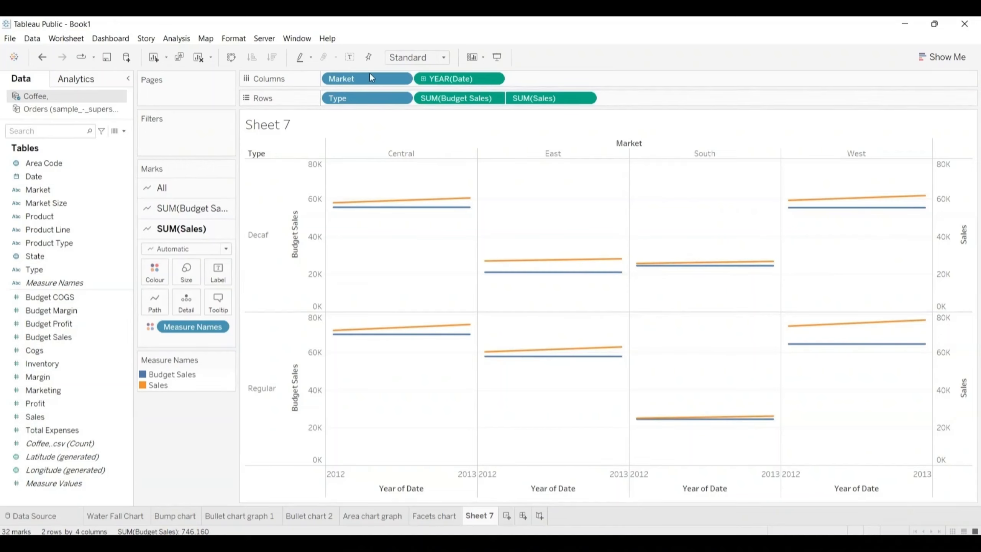
Step: Replace the sheet name placeholder in Sheet 7's title with "Dual Axes chart"
{"action": "double_click", "coordinate": [293, 121]}
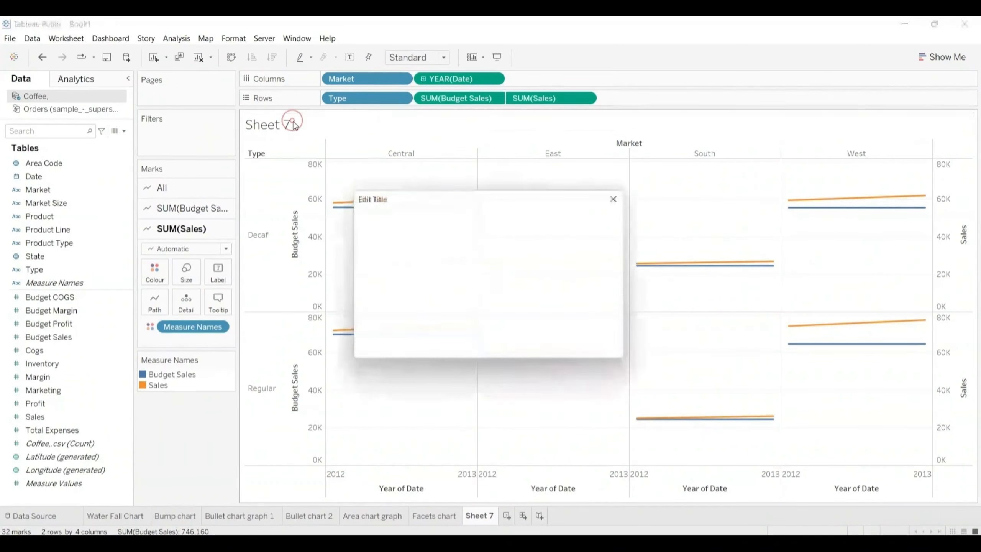
{"action": "key", "text": "shift+Right"}
{"action": "key", "text": "shift+Right"}
{"action": "key", "text": "shift+Right"}
{"action": "key", "text": "shift+Right"}
{"action": "key", "text": "shift+Right"}
{"action": "key", "text": "shift+Right"}
{"action": "key", "text": "shift+Right"}
{"action": "key", "text": "shift+Right"}
{"action": "key", "text": "shift+Right"}
{"action": "key", "text": "shift+Right"}
{"action": "key", "text": "shift+Right"}
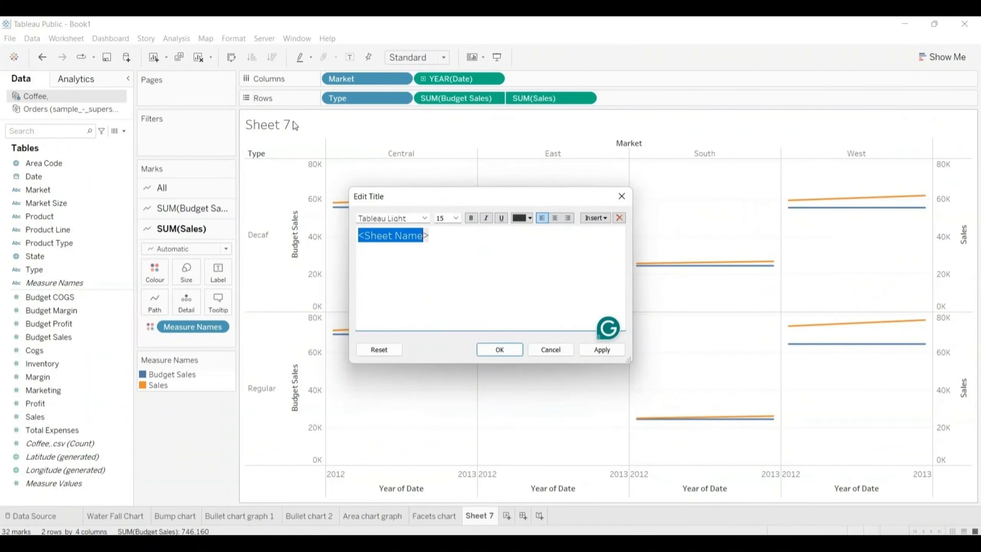
{"action": "key", "text": "shift+Right"}
{"action": "type", "text": "Du"}
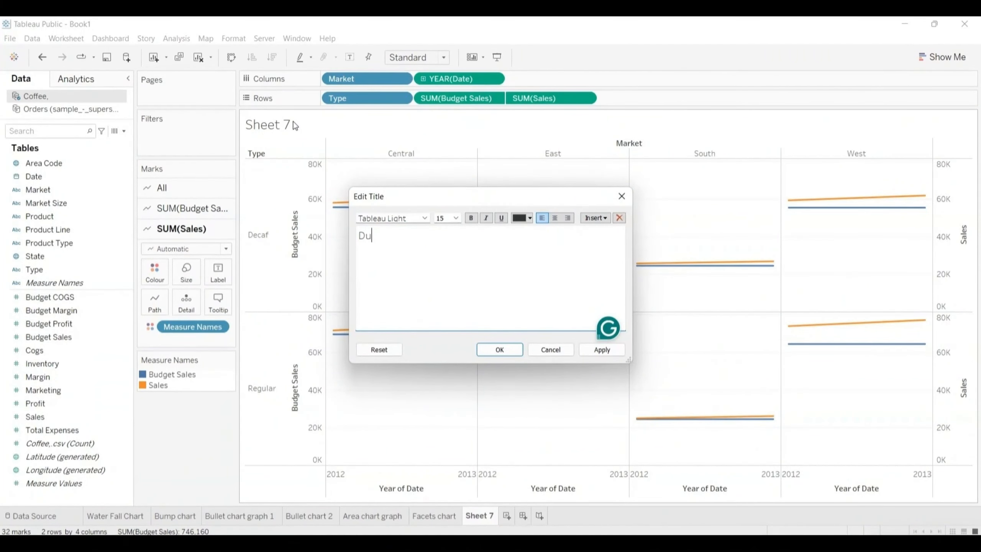
{"action": "type", "text": "al Axes cha"}
{"action": "type", "text": "t"}
{"action": "key", "text": "shift+Left"}
{"action": "key", "text": "shift+Left"}
{"action": "key", "text": "shift+Left"}
{"action": "key", "text": "shift+Left"}
{"action": "key", "text": "shift+Left"}
{"action": "key", "text": "shift+Left"}
{"action": "key", "text": "shift+Left"}
{"action": "key", "text": "shift+Left"}
{"action": "key", "text": "shift+Left"}
{"action": "key", "text": "shift+Left"}
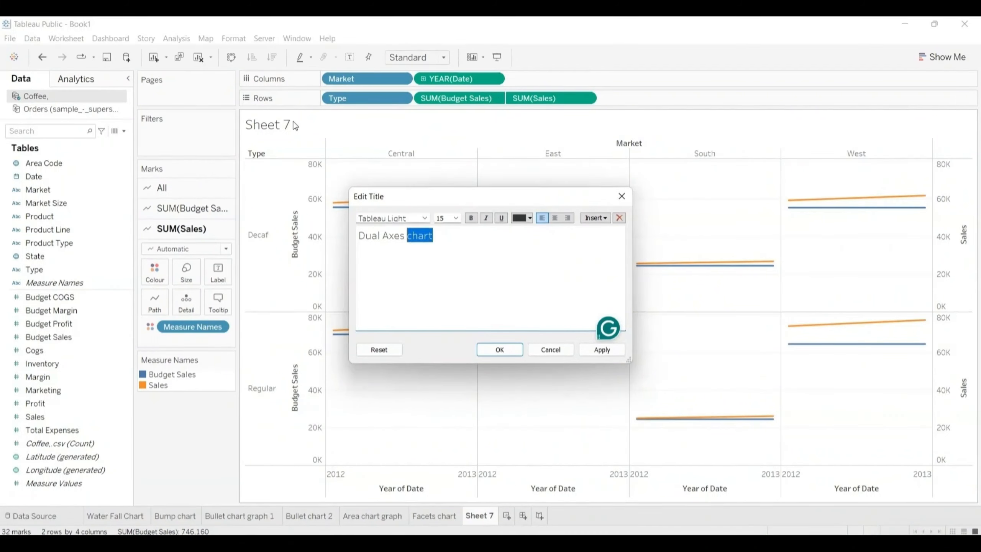
{"action": "key", "text": "shift+Left"}
{"action": "key", "text": "shift+Left"}
{"action": "key", "text": "shift+Left"}
{"action": "key", "text": "shift+Left"}
{"action": "key", "text": "shift+Left"}
{"action": "key", "text": "ctrl+c"}
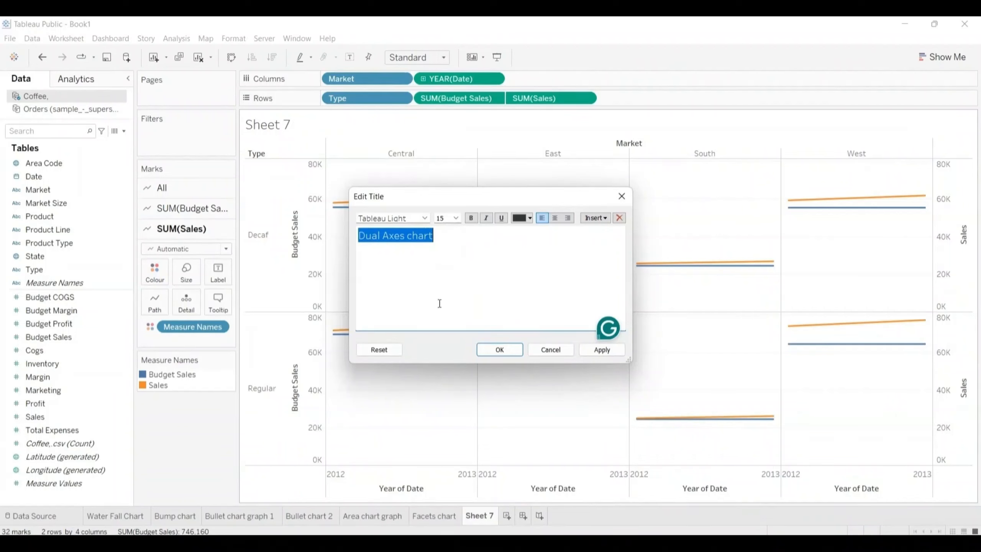
{"action": "left_click", "coordinate": [492, 351]}
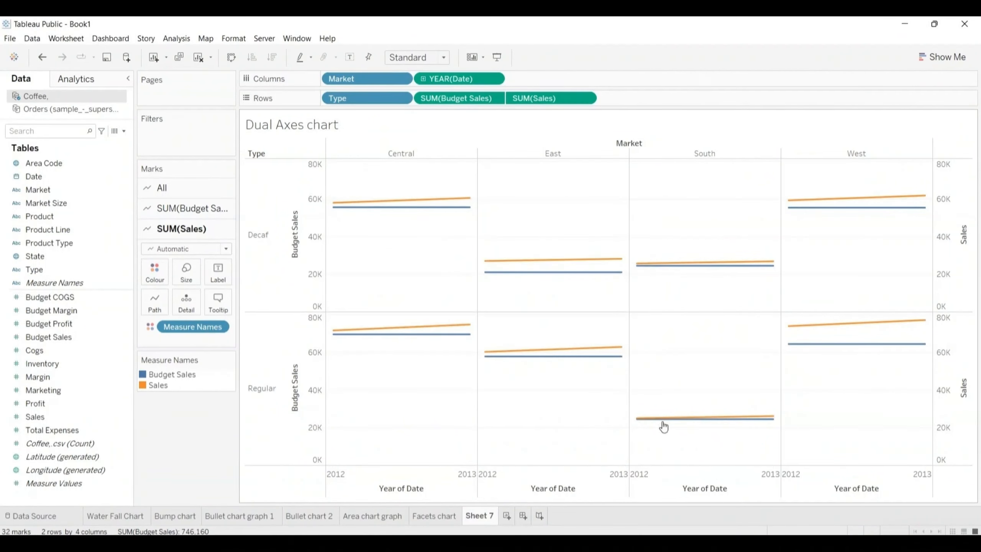
Step: Rename the Sheet 7 worksheet as "Dual Axes chart"
{"action": "double_click", "coordinate": [482, 516]}
{"action": "key", "text": "ctrl+v"}
{"action": "key", "text": "Return"}
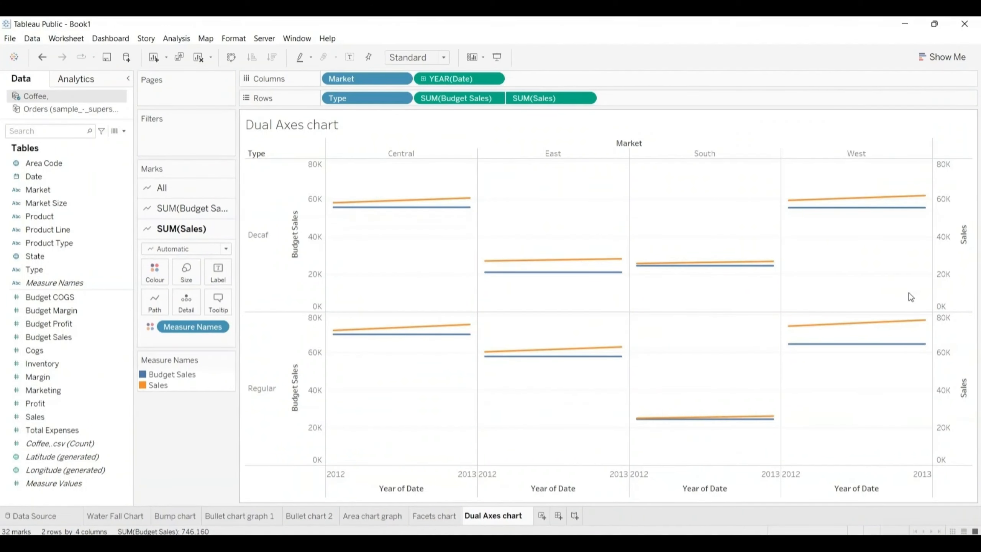
Step: Add a new worksheet after the Dual Axes chart sheet
{"action": "left_click", "coordinate": [931, 542]}
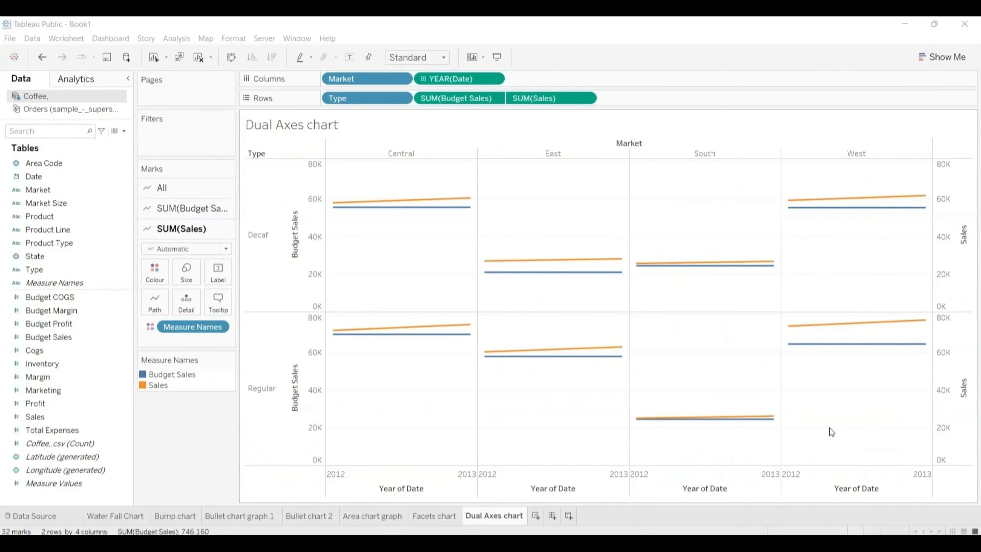
{"action": "left_click", "coordinate": [536, 515]}
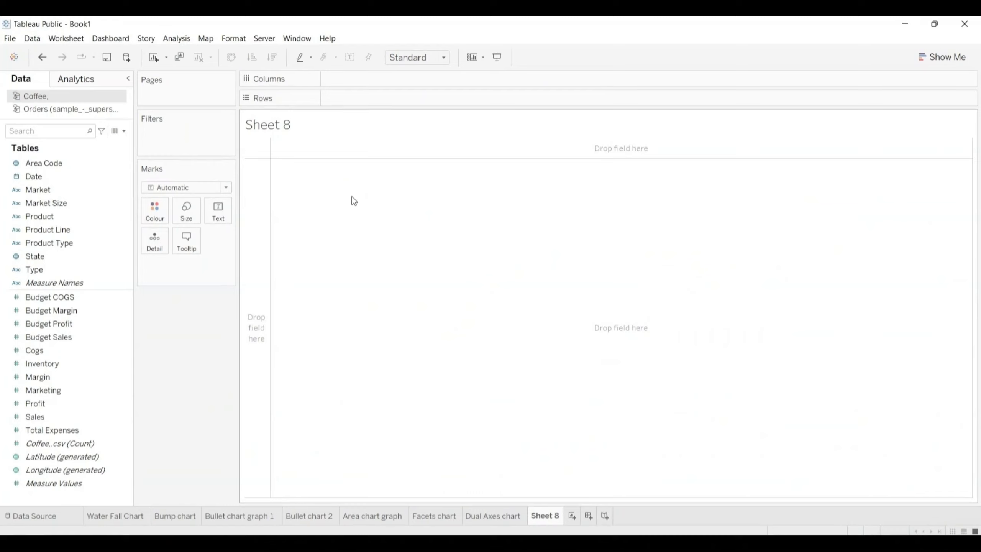
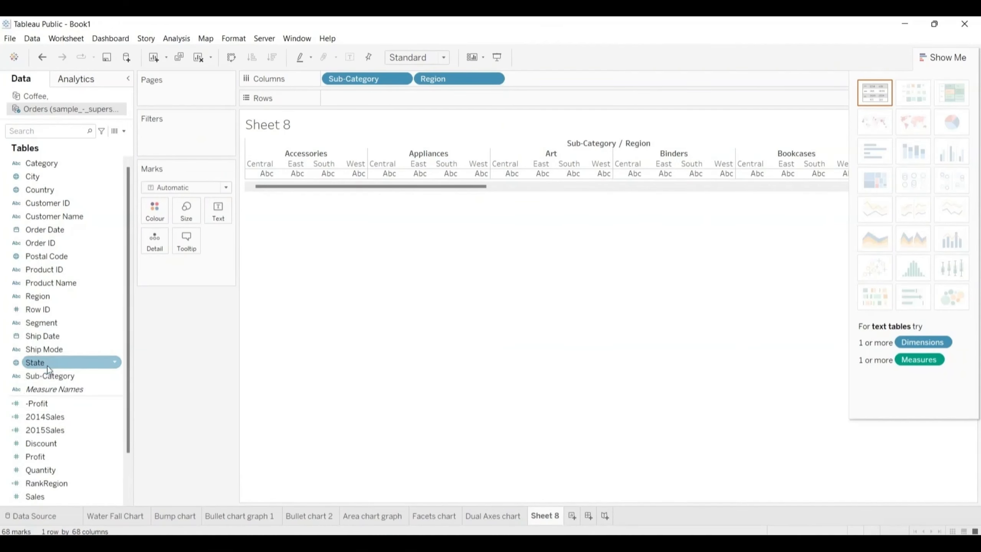
Step: Add Ship Mode and Profit to the view, arranging Sub-Category, Region and Ship Mode on rows and Profit on columns
{"action": "left_click_drag", "start_coordinate": [46, 350], "coordinate": [534, 80]}
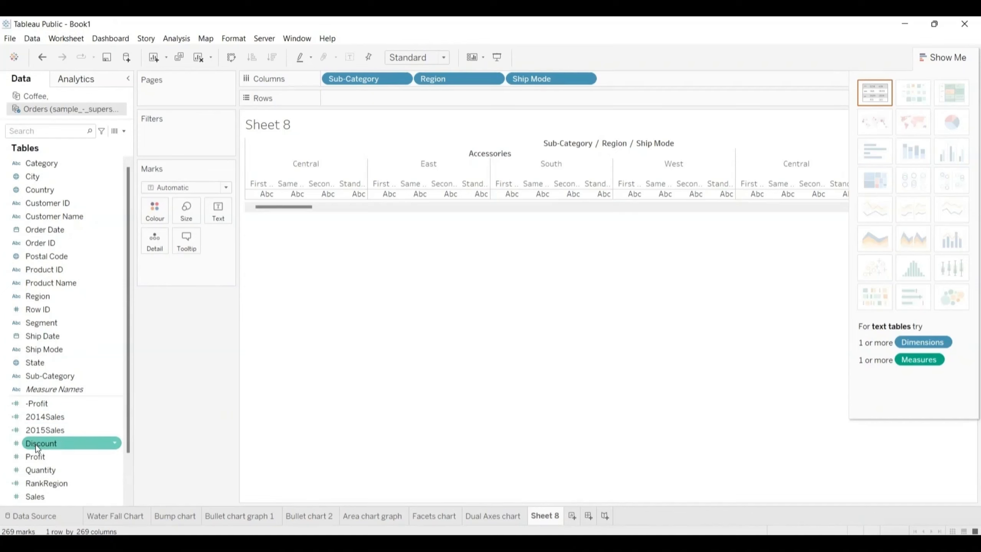
{"action": "left_click_drag", "start_coordinate": [34, 456], "coordinate": [337, 96]}
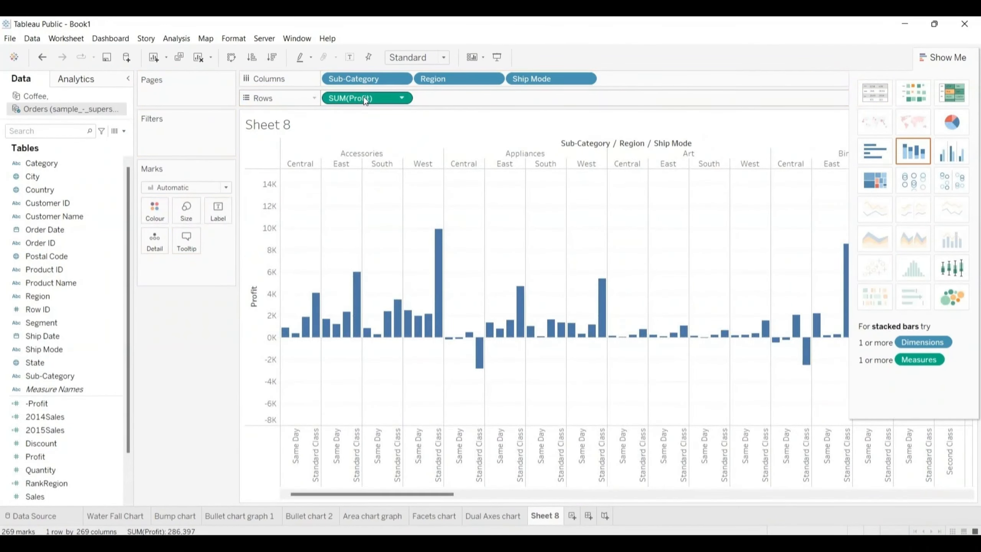
{"action": "left_click_drag", "start_coordinate": [367, 76], "coordinate": [467, 93]}
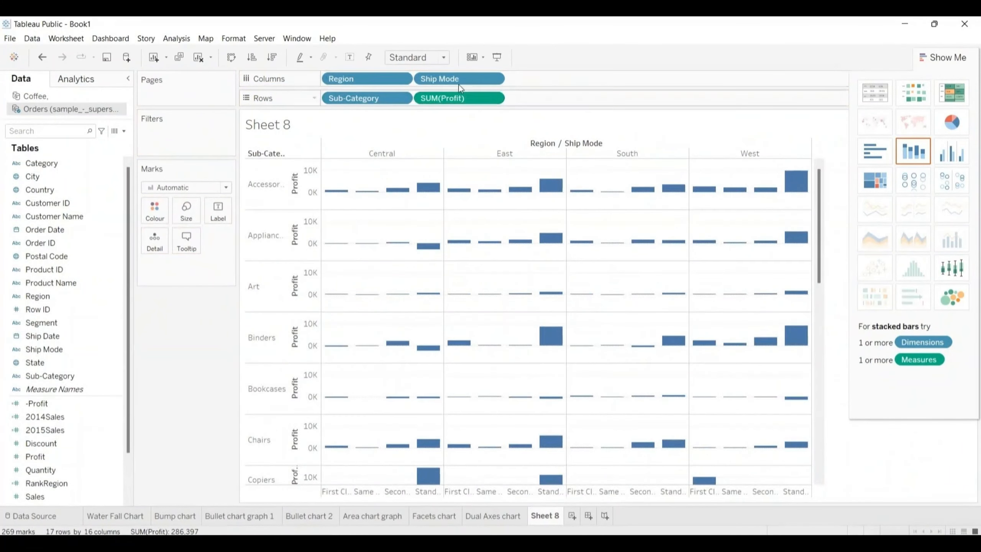
{"action": "left_click_drag", "start_coordinate": [370, 76], "coordinate": [556, 94]}
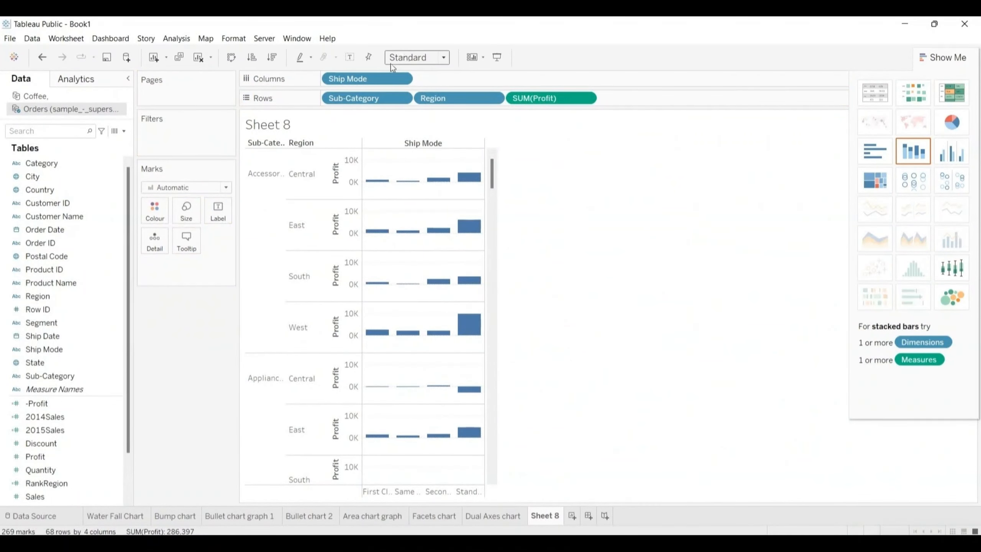
{"action": "mouse_move", "coordinate": [377, 75]}
{"action": "left_mouse_down"}
{"action": "mouse_move", "coordinate": [413, 64]}
{"action": "mouse_move", "coordinate": [661, 98]}
{"action": "mouse_move", "coordinate": [467, 63]}
{"action": "mouse_move", "coordinate": [369, 80]}
{"action": "left_mouse_up"}
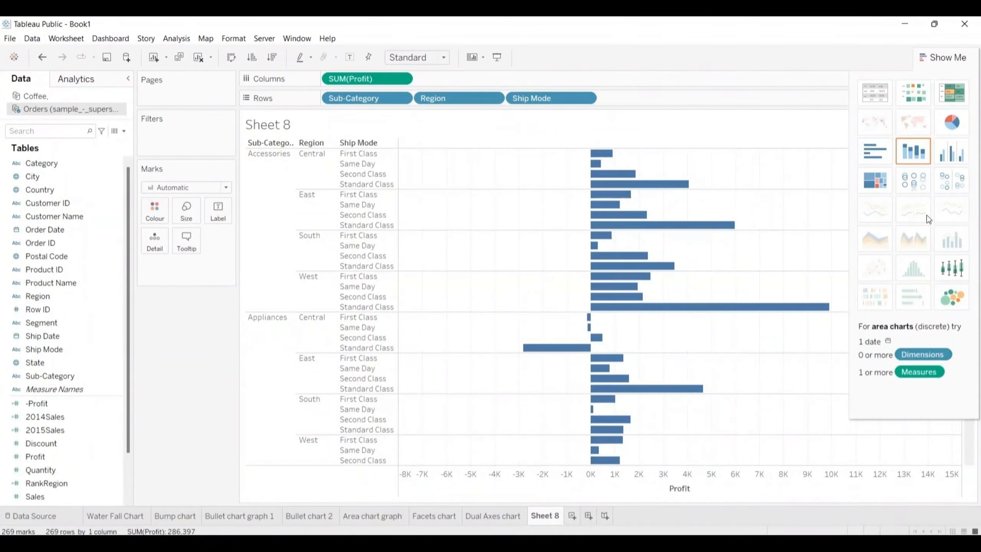
Step: Convert the profit bar chart to a heat map and widen its columns until the full Ship Mode headings fit
{"action": "left_click", "coordinate": [914, 92]}
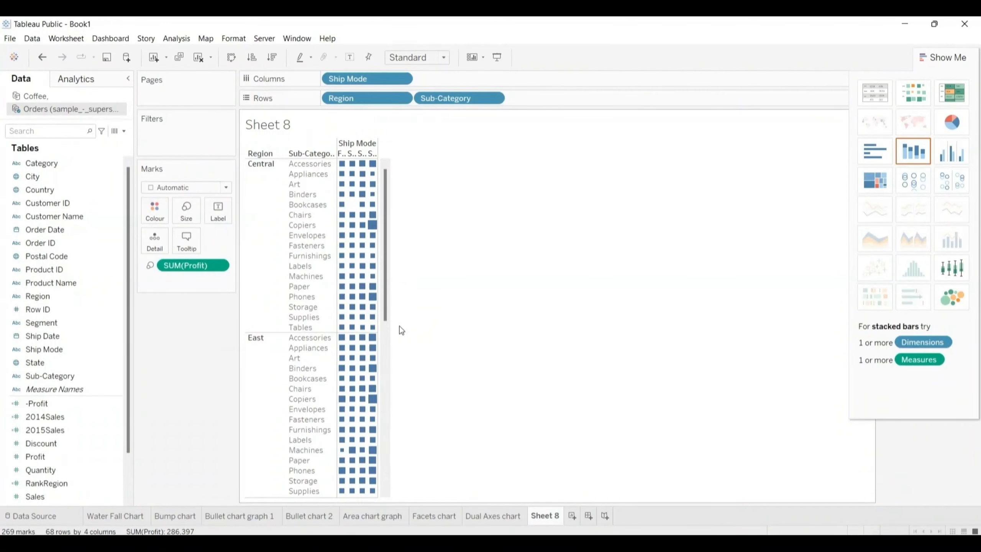
{"action": "key", "text": "ctrl+Right"}
{"action": "key", "text": "ctrl+Right"}
{"action": "key", "text": "ctrl+Right"}
{"action": "key", "text": "ctrl+Right"}
{"action": "key", "text": "ctrl+Right"}
{"action": "key", "text": "ctrl+Right"}
{"action": "key", "text": "ctrl+Right"}
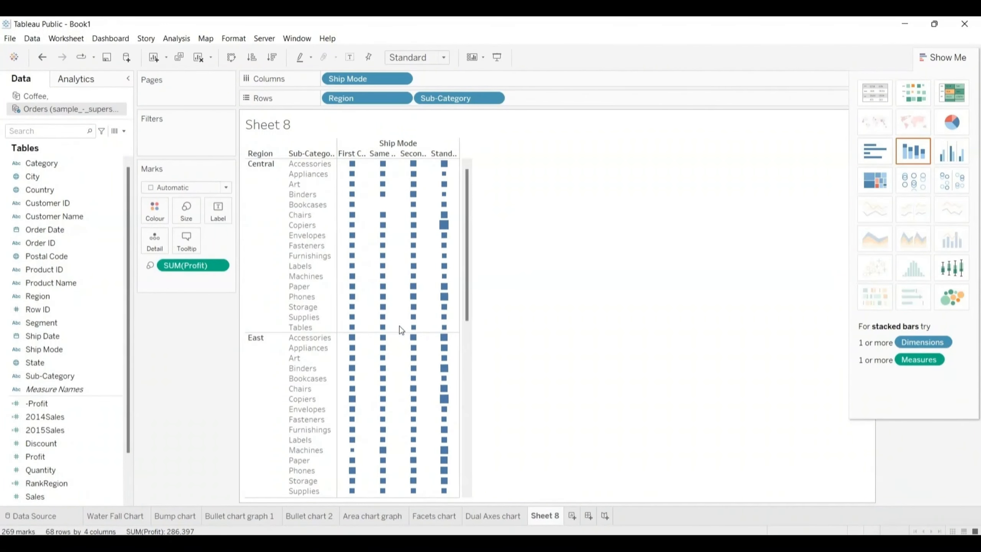
{"action": "key", "text": "ctrl+Right"}
{"action": "key", "text": "ctrl+Right"}
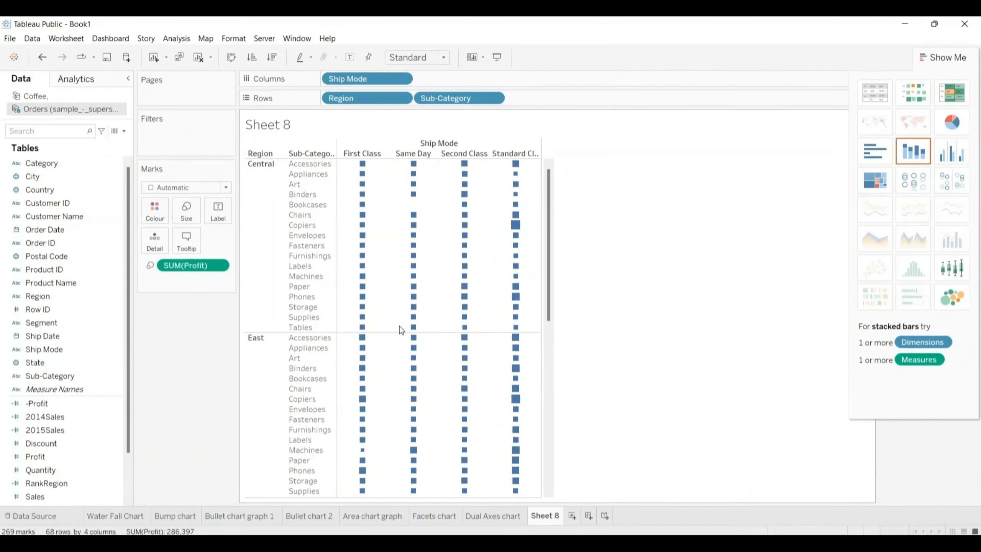
{"action": "key", "text": "ctrl+Right"}
{"action": "key", "text": "ctrl+Right"}
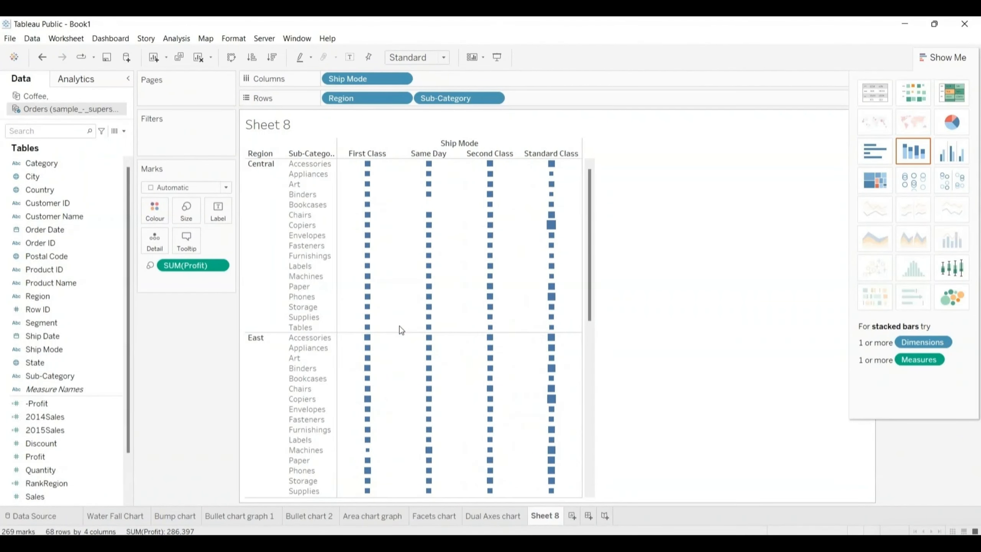
{"action": "key", "text": "ctrl+Right"}
{"action": "key", "text": "ctrl+Right"}
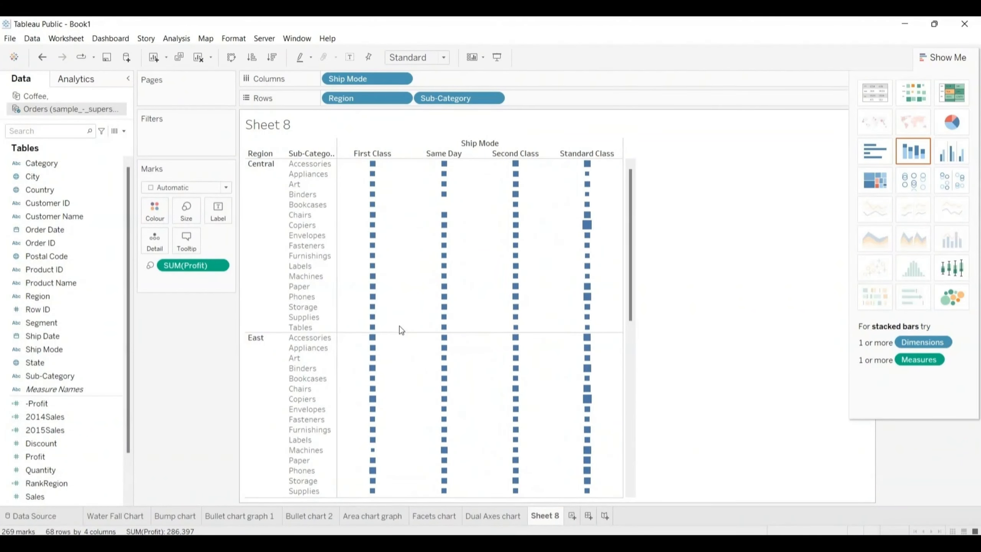
{"action": "key", "text": "ctrl+Right"}
{"action": "key", "text": "ctrl+Right"}
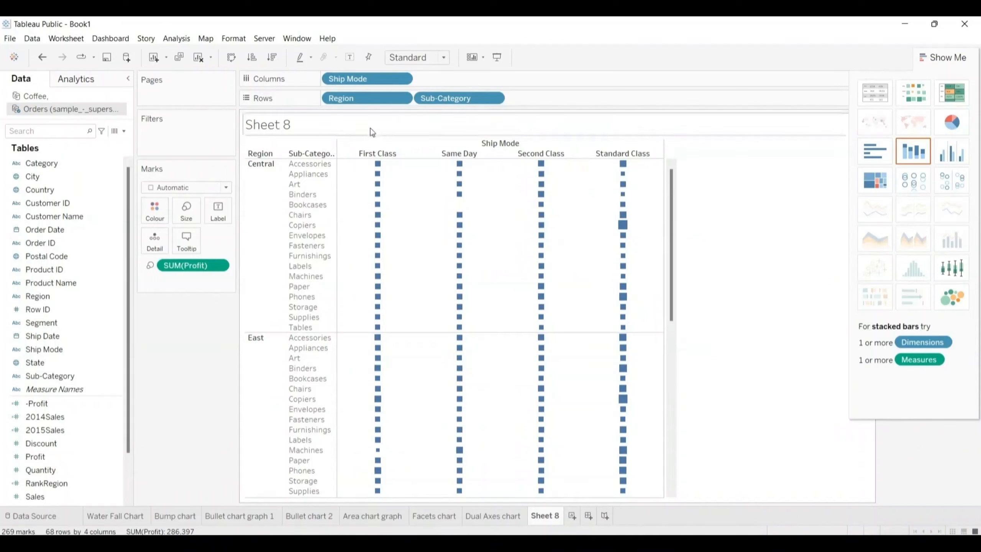
Step: Move Region after Sub-Category on rows, and colour the heat map's marks by Profit
{"action": "left_click_drag", "start_coordinate": [357, 101], "coordinate": [545, 99]}
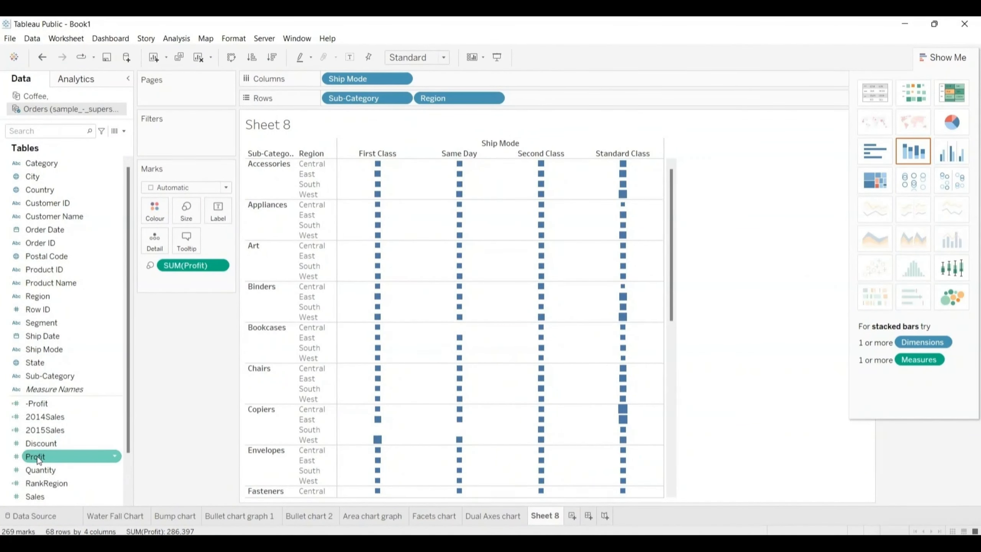
{"action": "left_click_drag", "start_coordinate": [39, 457], "coordinate": [150, 211]}
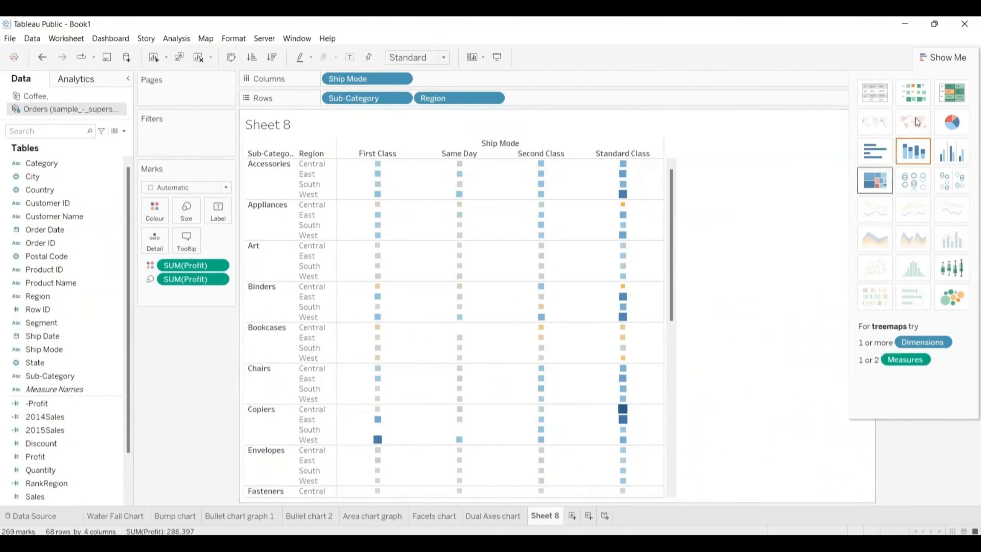
Step: Hide the chart type suggestions and place the Profit size and colour legends beneath the Marks card
{"action": "left_click", "coordinate": [943, 59]}
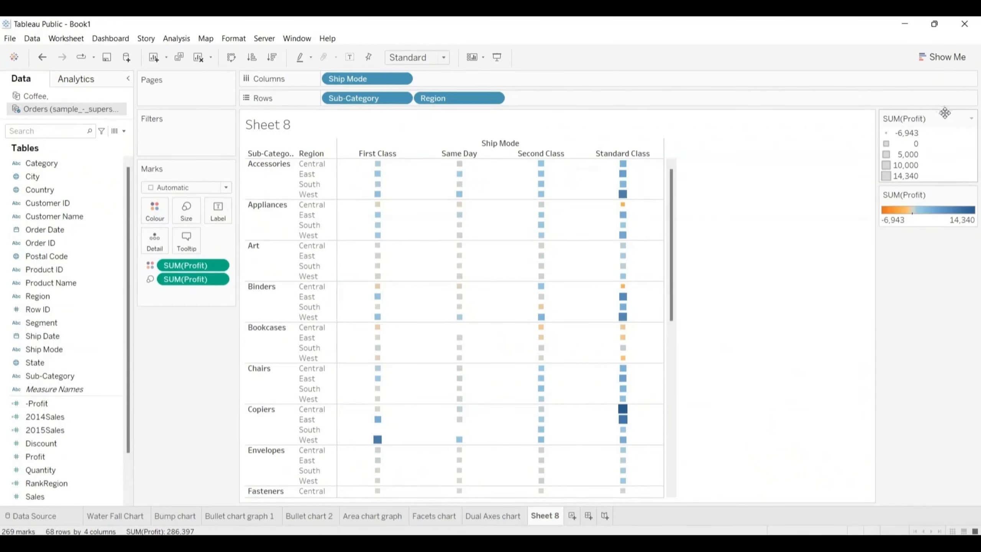
{"action": "left_click_drag", "start_coordinate": [945, 119], "coordinate": [185, 349]}
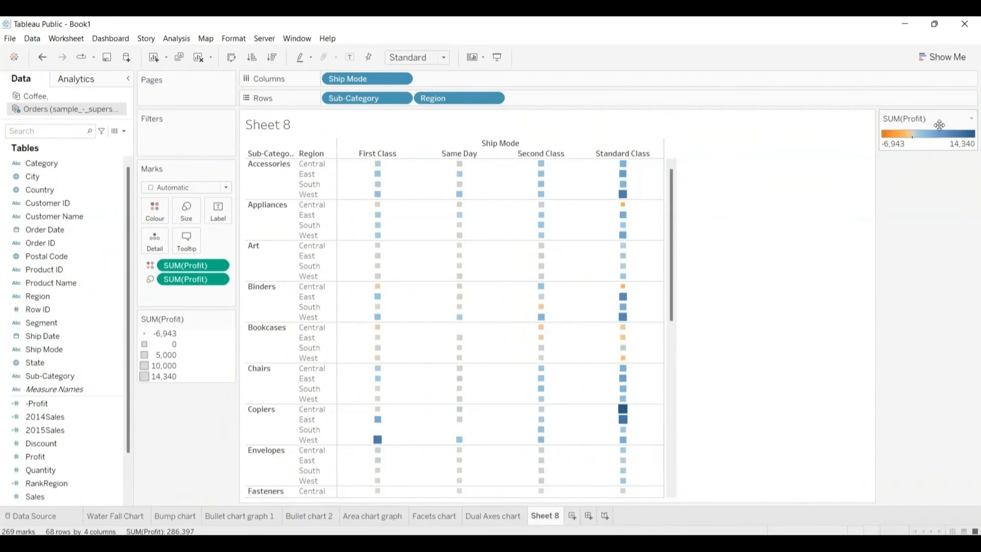
{"action": "left_click_drag", "start_coordinate": [940, 124], "coordinate": [177, 417]}
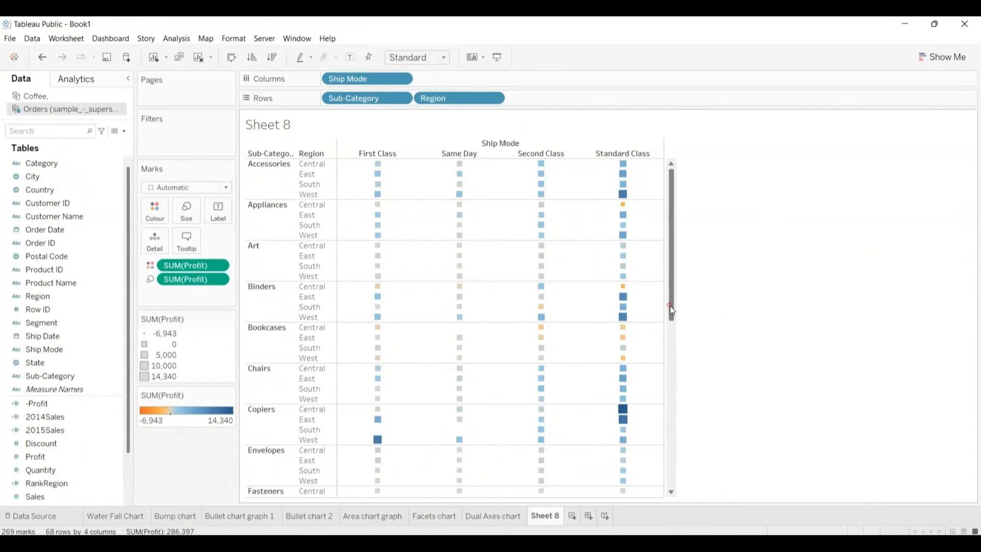
{"action": "left_click_drag", "start_coordinate": [670, 308], "coordinate": [653, 266]}
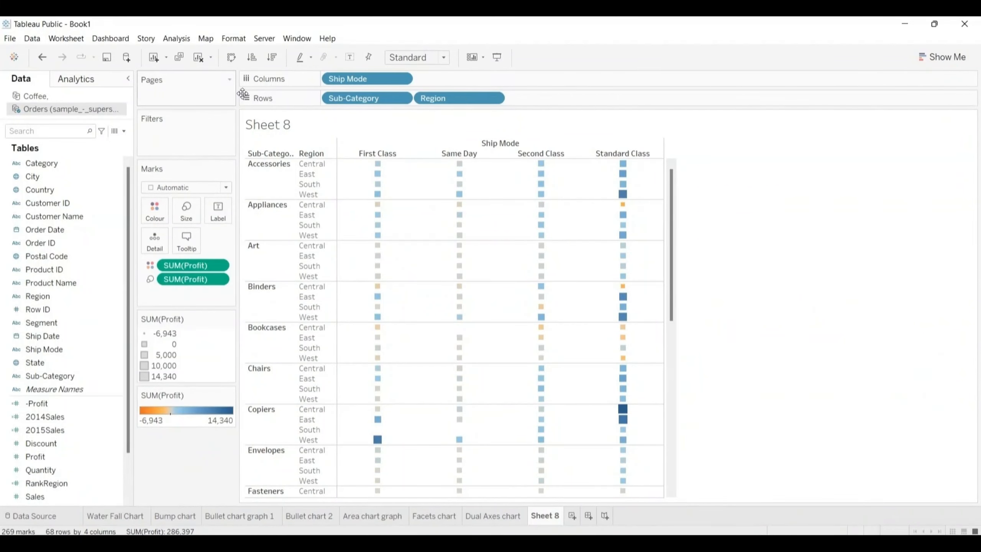
Step: Replace the sheet name placeholder in Sheet 8's title with "Heat map"
{"action": "double_click", "coordinate": [279, 119]}
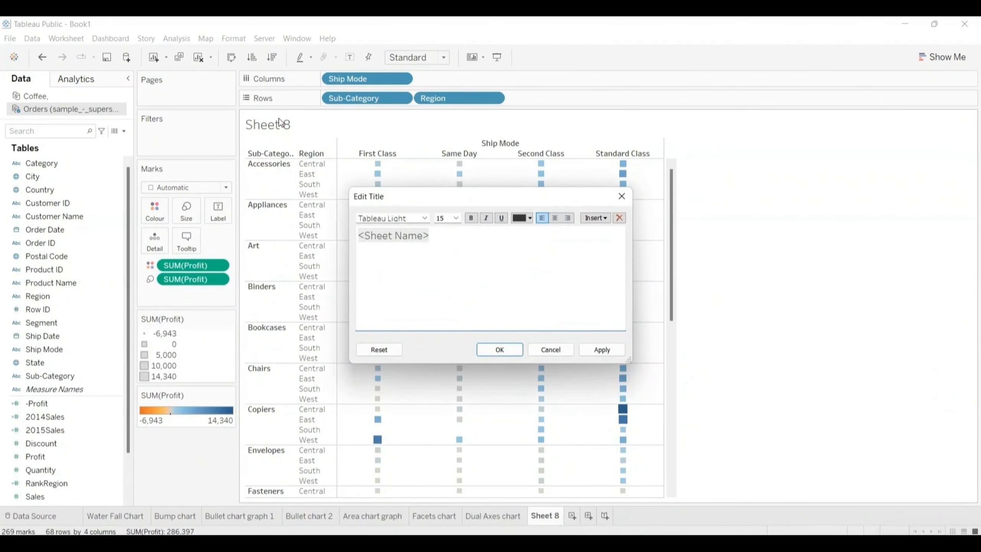
{"action": "key", "text": "shift+Right"}
{"action": "key", "text": "shift+Right"}
{"action": "key", "text": "shift+Right"}
{"action": "key", "text": "shift+Right"}
{"action": "key", "text": "shift+Right"}
{"action": "key", "text": "shift+Right"}
{"action": "key", "text": "shift+Right"}
{"action": "key", "text": "shift+Right"}
{"action": "key", "text": "shift+Right"}
{"action": "key", "text": "shift+Right"}
{"action": "key", "text": "shift+Right"}
{"action": "key", "text": "shift+Right"}
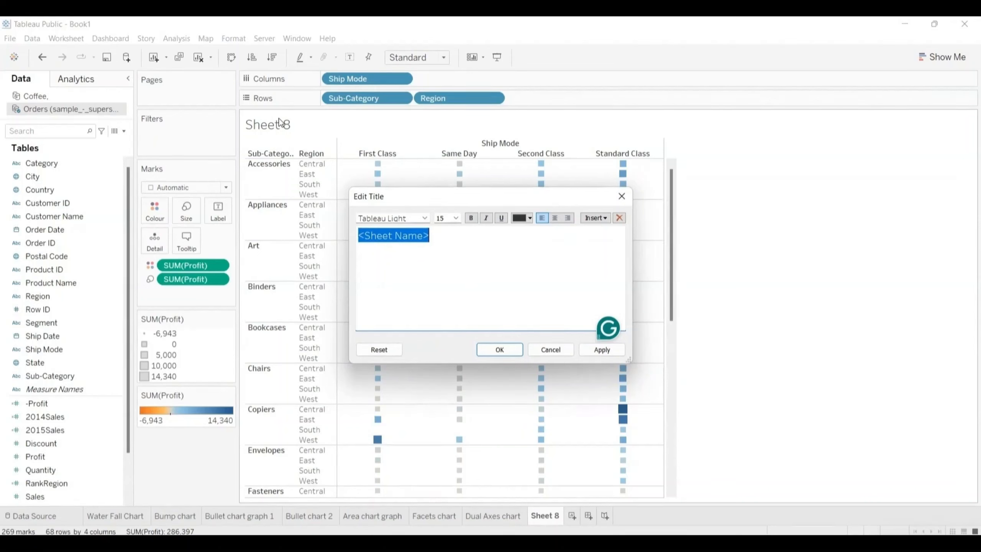
{"action": "type", "text": "H"}
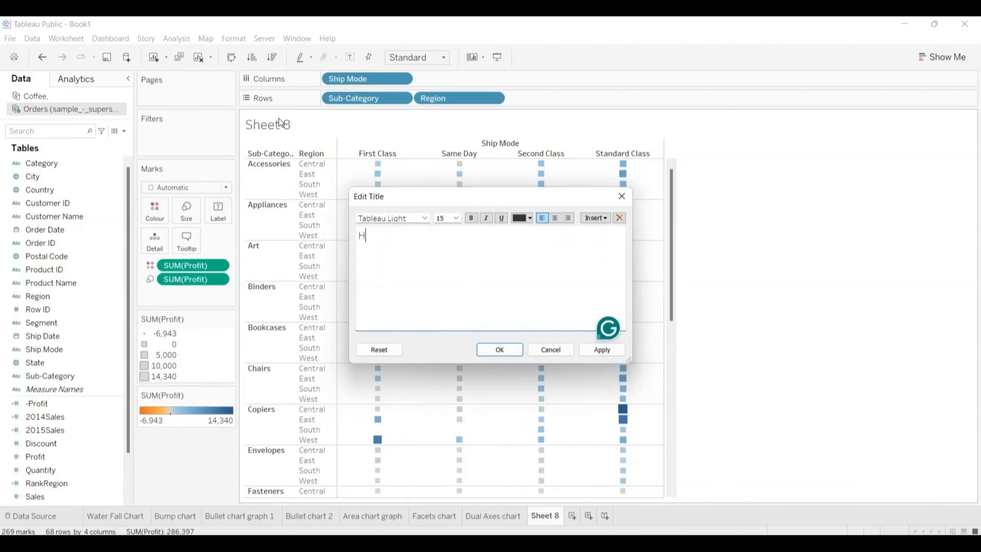
{"action": "type", "text": "eat map"}
{"action": "key", "text": "ctrl+a"}
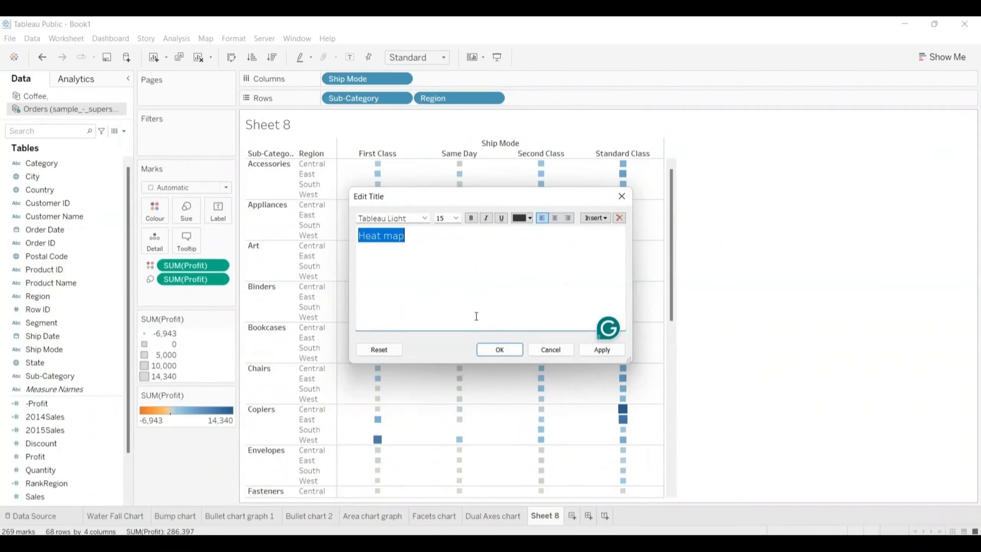
{"action": "left_click", "coordinate": [499, 350]}
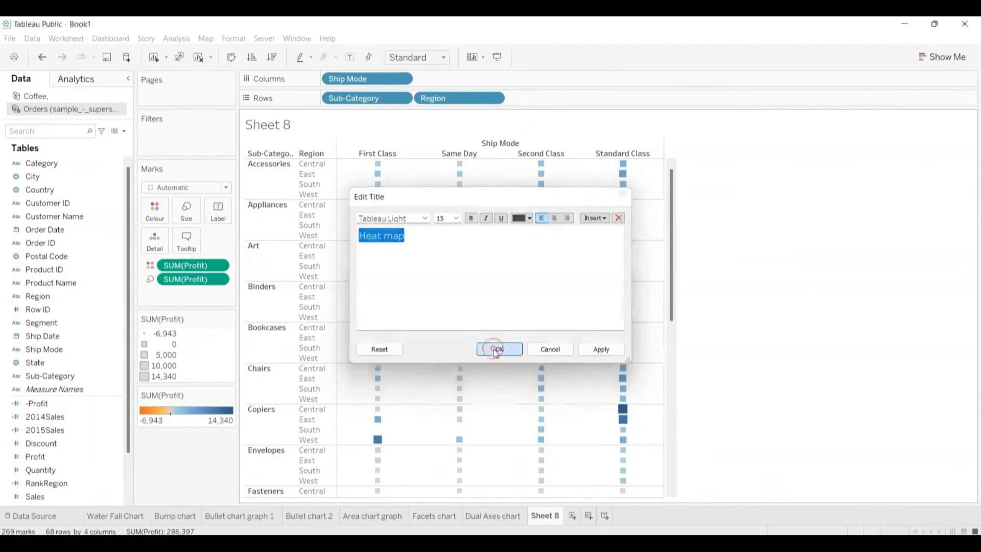
Step: Rename the Sheet 8 worksheet as "Heat map"
{"action": "double_click", "coordinate": [542, 515]}
{"action": "type", "text": "Heat map"}
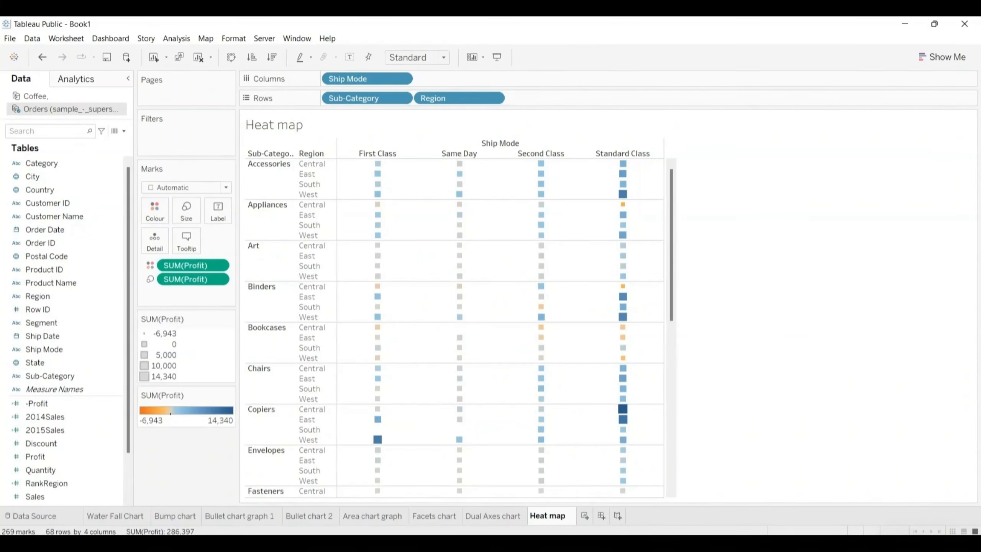
{"action": "key", "text": "Return"}
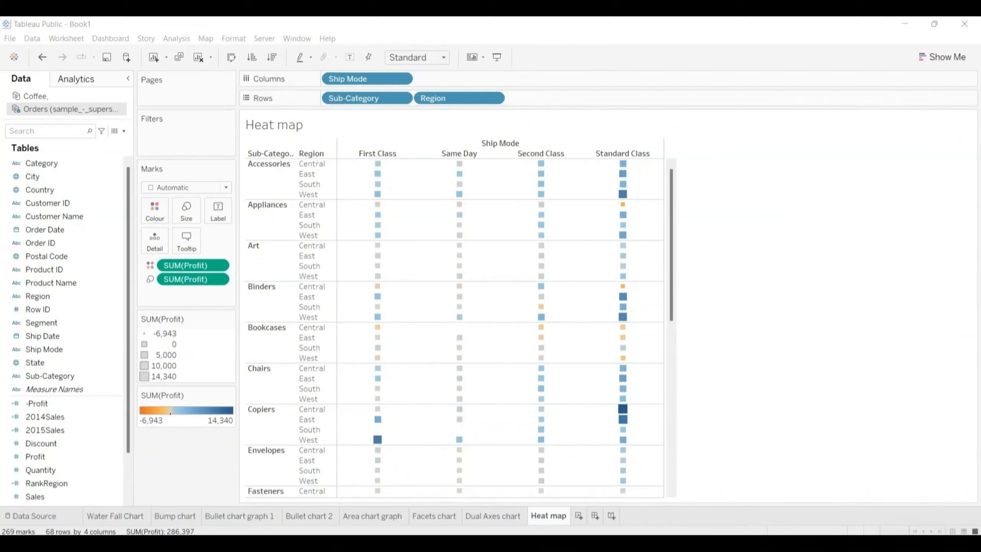